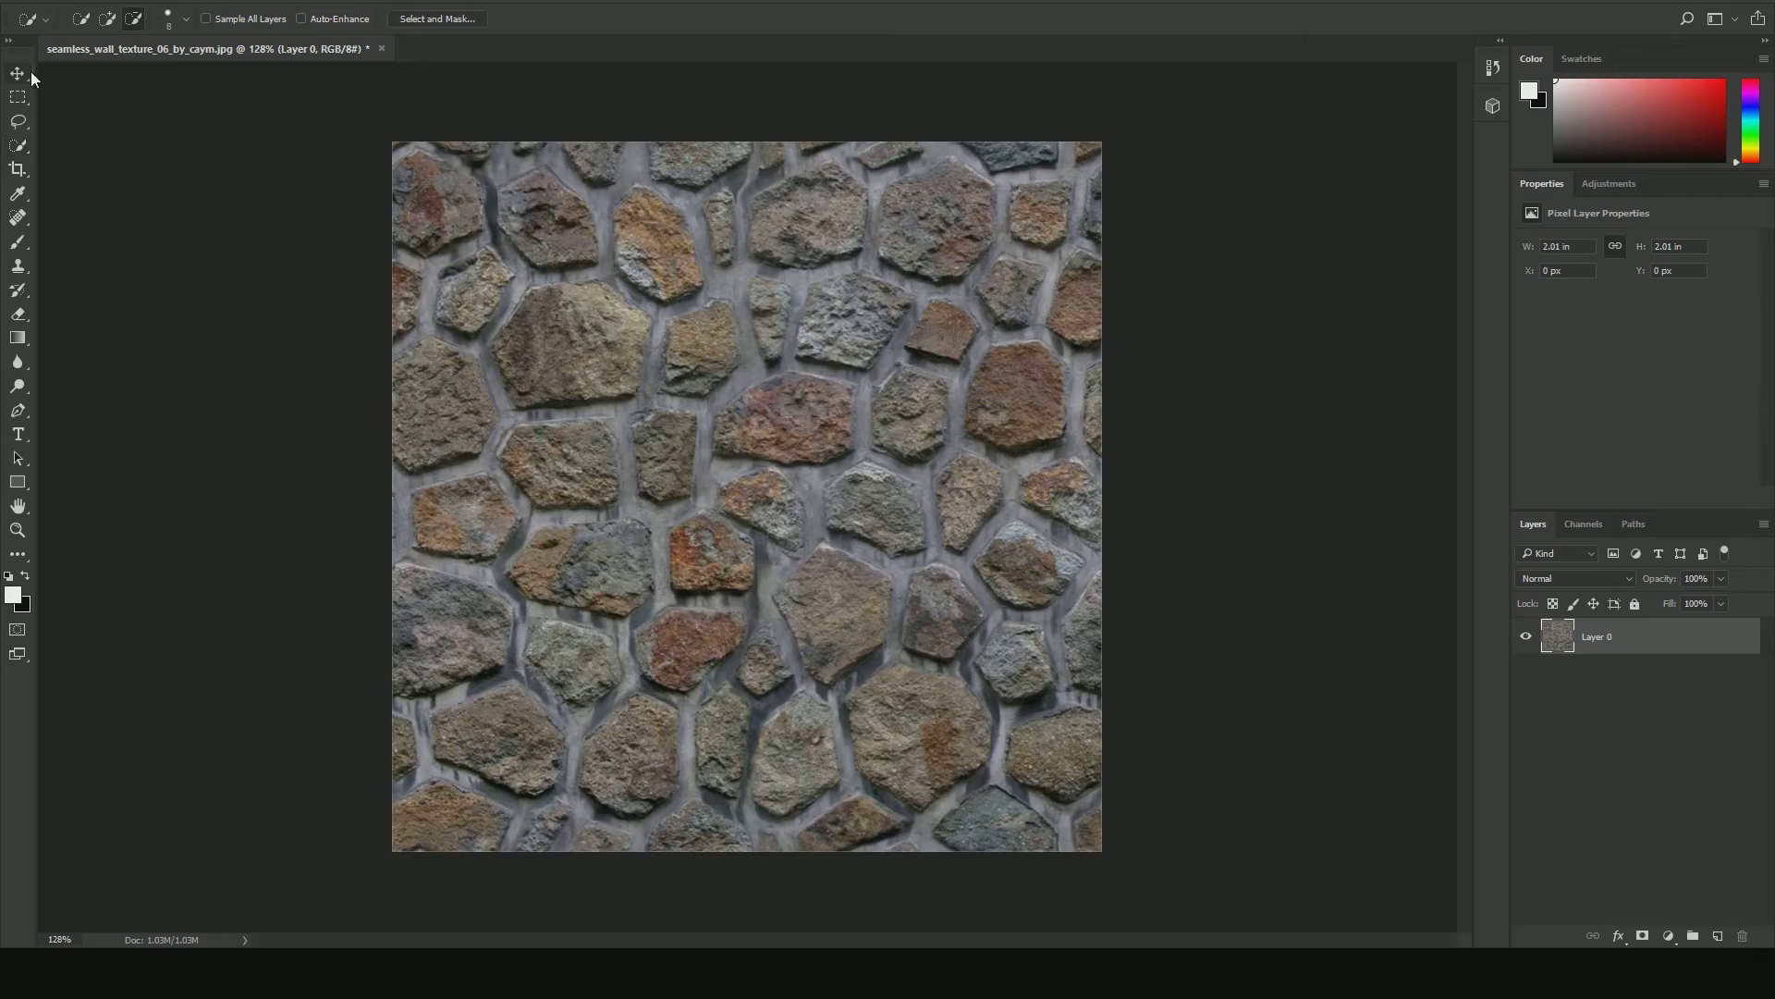
From the Move tool, open Select > Focus Area on the stone texture and check its View modes
{"action": "left_click", "coordinate": [30, 75]}
{"action": "left_click", "coordinate": [264, 3]}
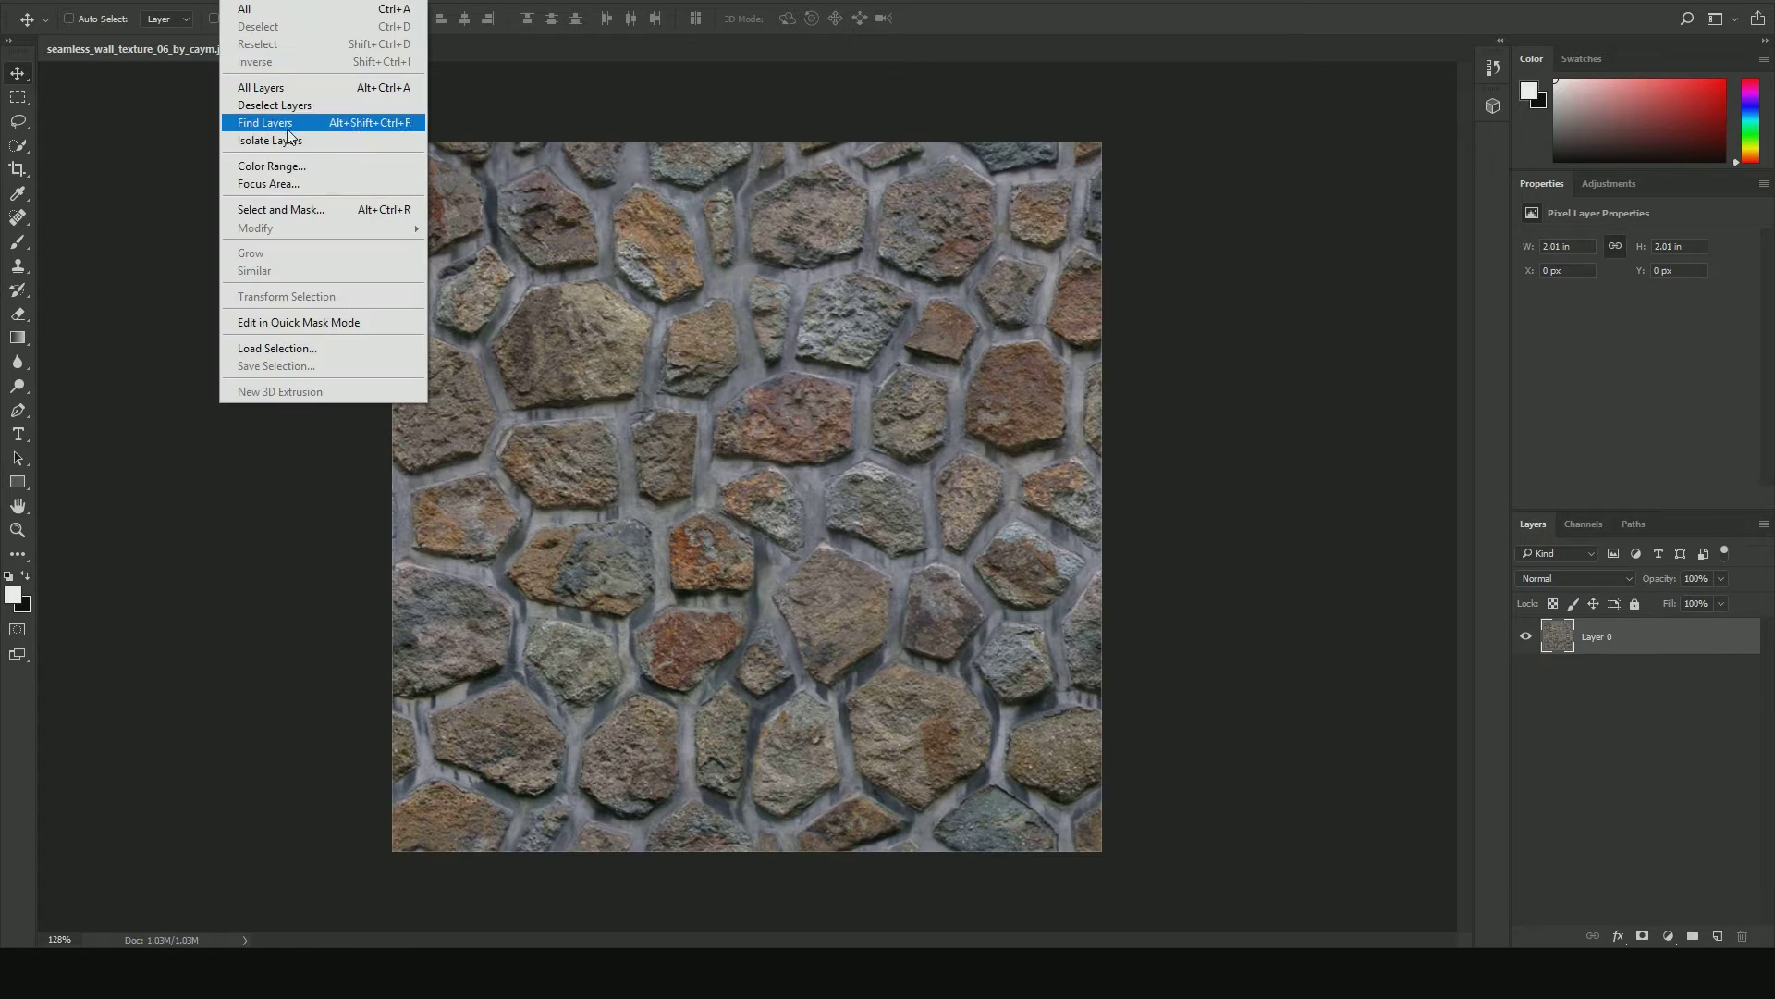
{"action": "left_click", "coordinate": [286, 189]}
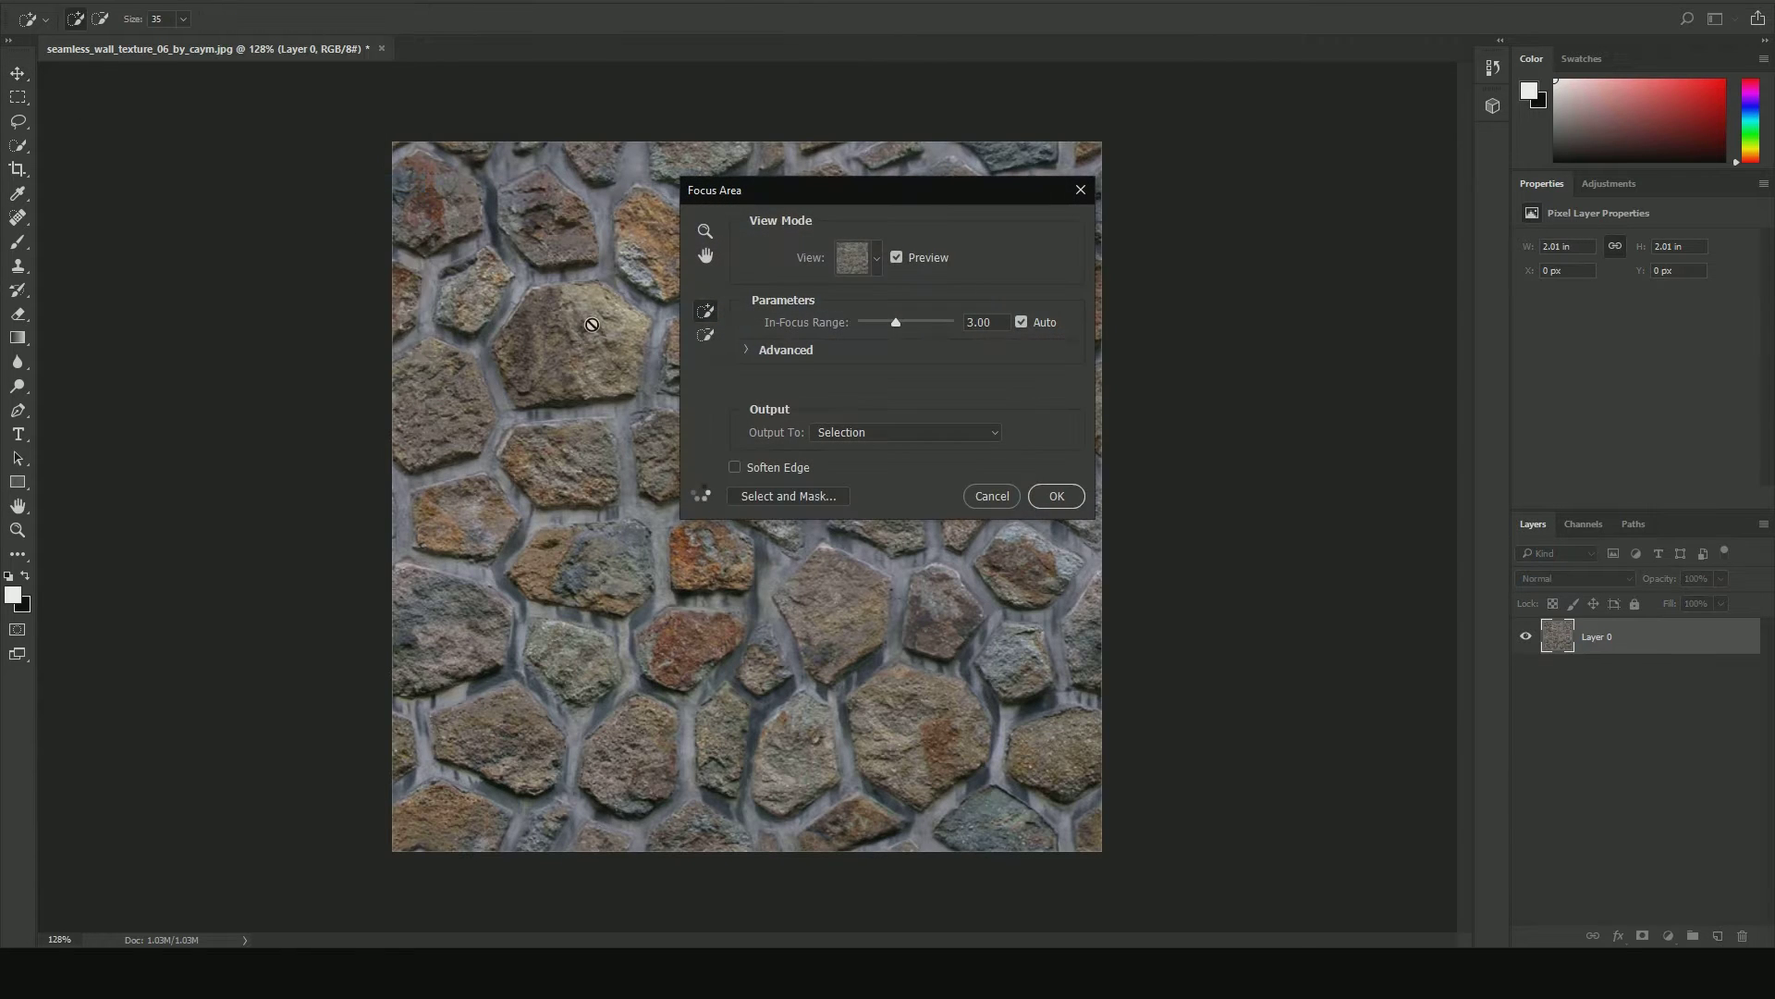
{"action": "left_click", "coordinate": [875, 264]}
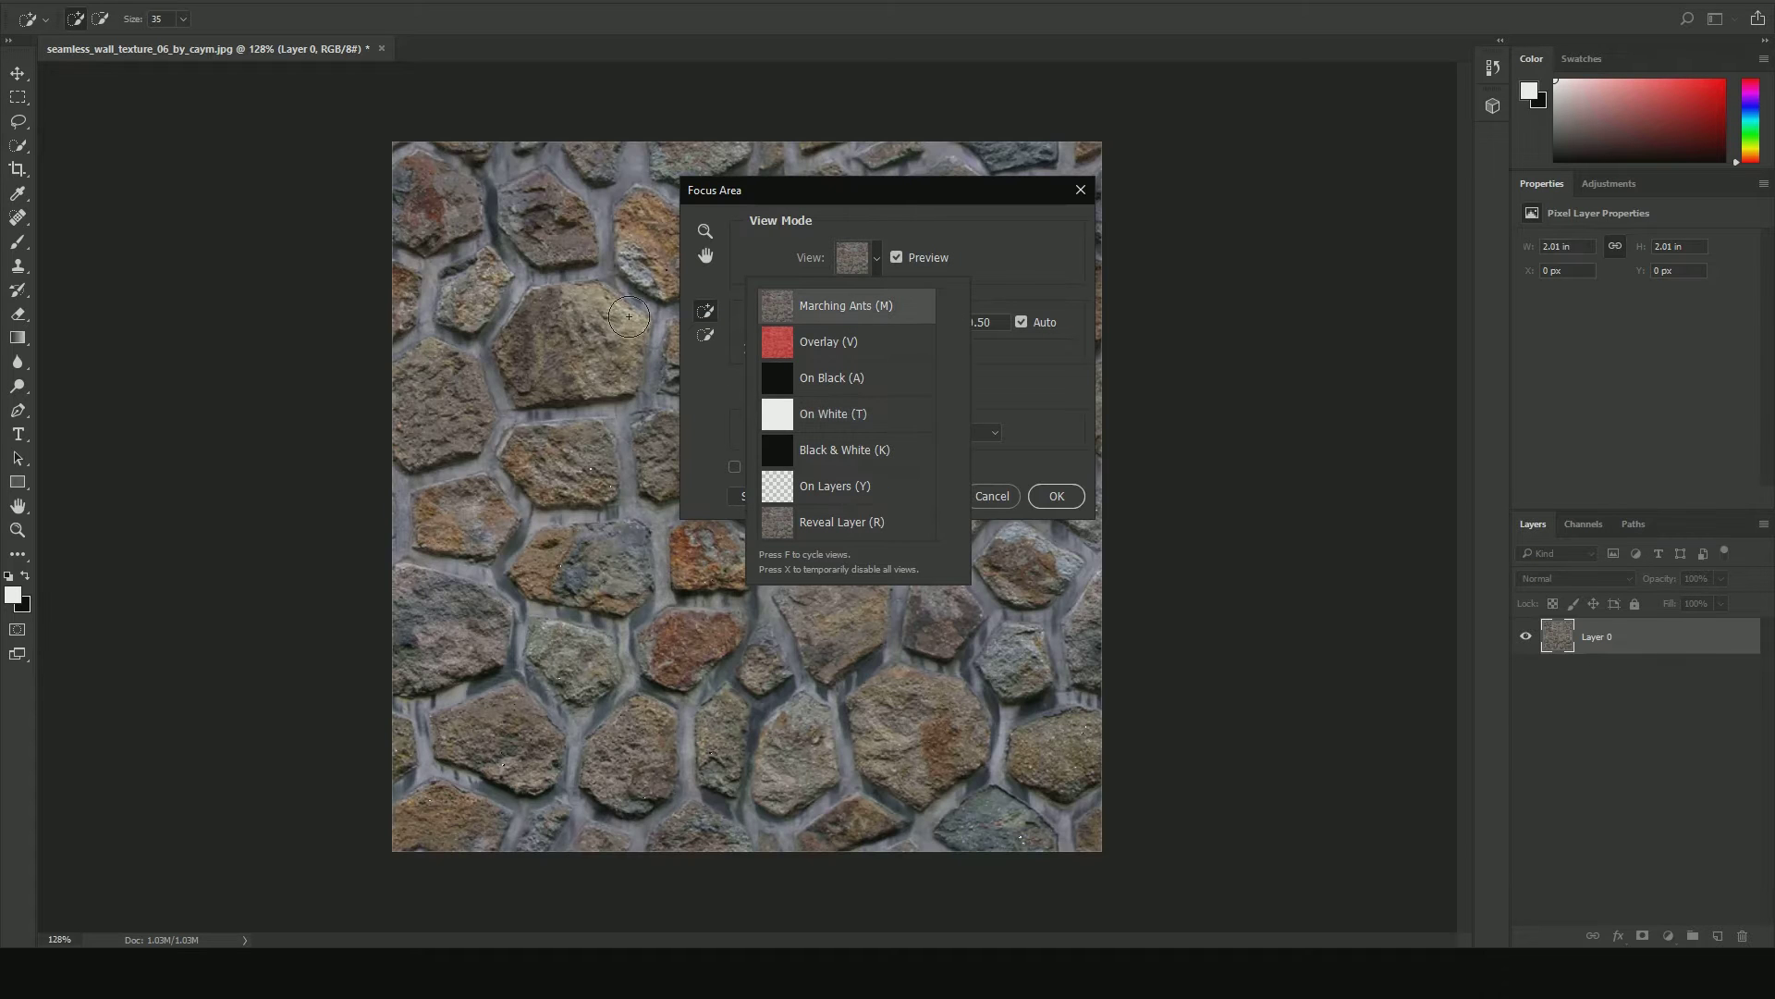
{"action": "left_click", "coordinate": [850, 211]}
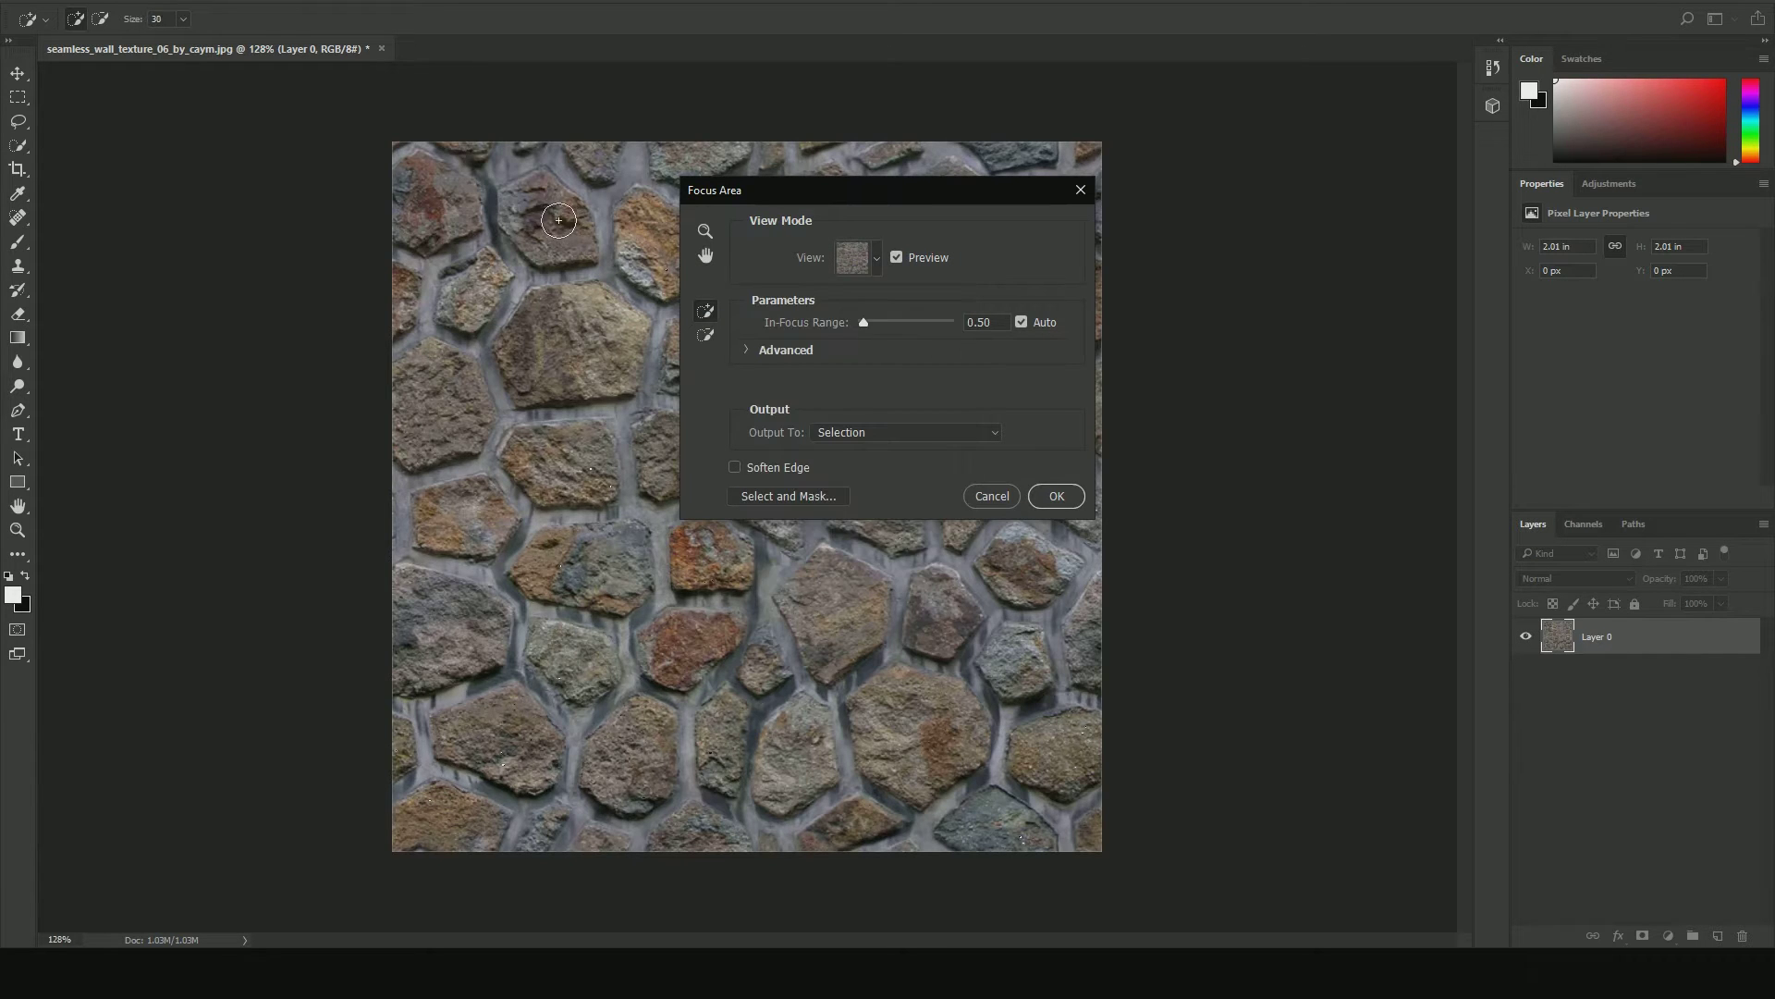
Set In-Focus Range to 0 and paint the upper-left mortar joints into the Focus Area selection
{"action": "left_click_drag", "start_coordinate": [607, 248], "coordinate": [613, 273]}
{"action": "left_click_drag", "start_coordinate": [946, 331], "coordinate": [863, 331]}
{"action": "left_click_drag", "start_coordinate": [570, 415], "coordinate": [633, 400]}
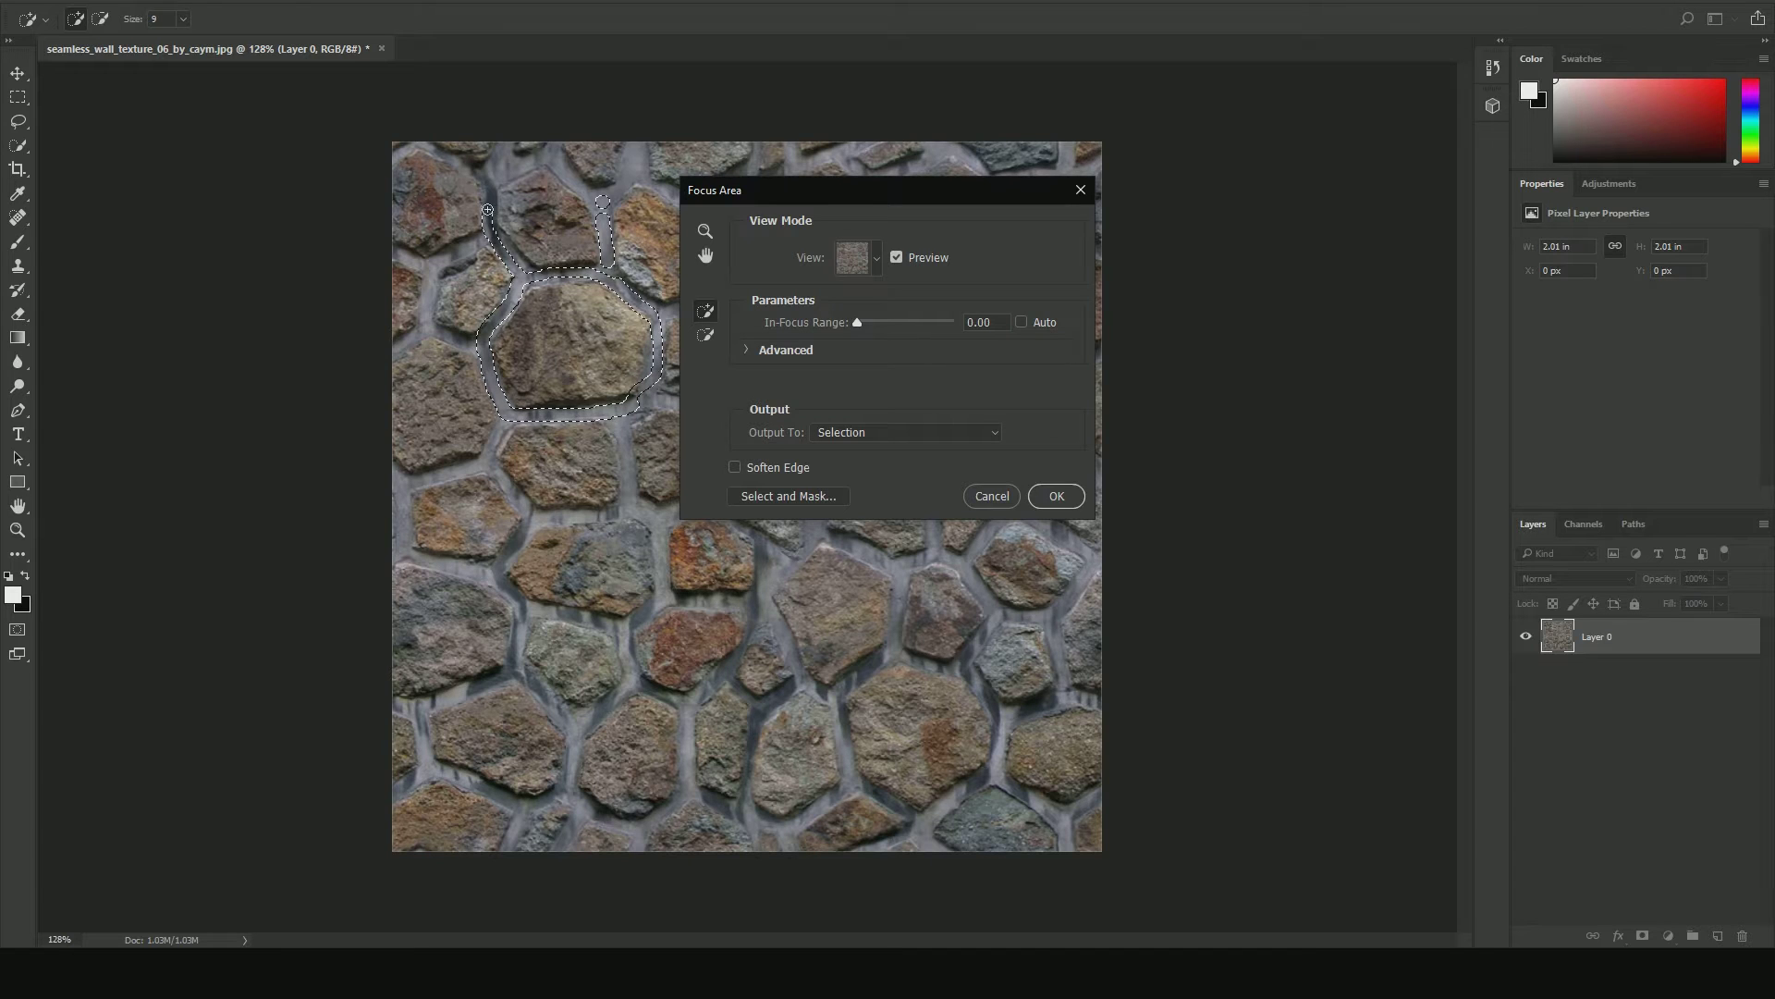
{"action": "left_click_drag", "start_coordinate": [490, 170], "coordinate": [491, 177]}
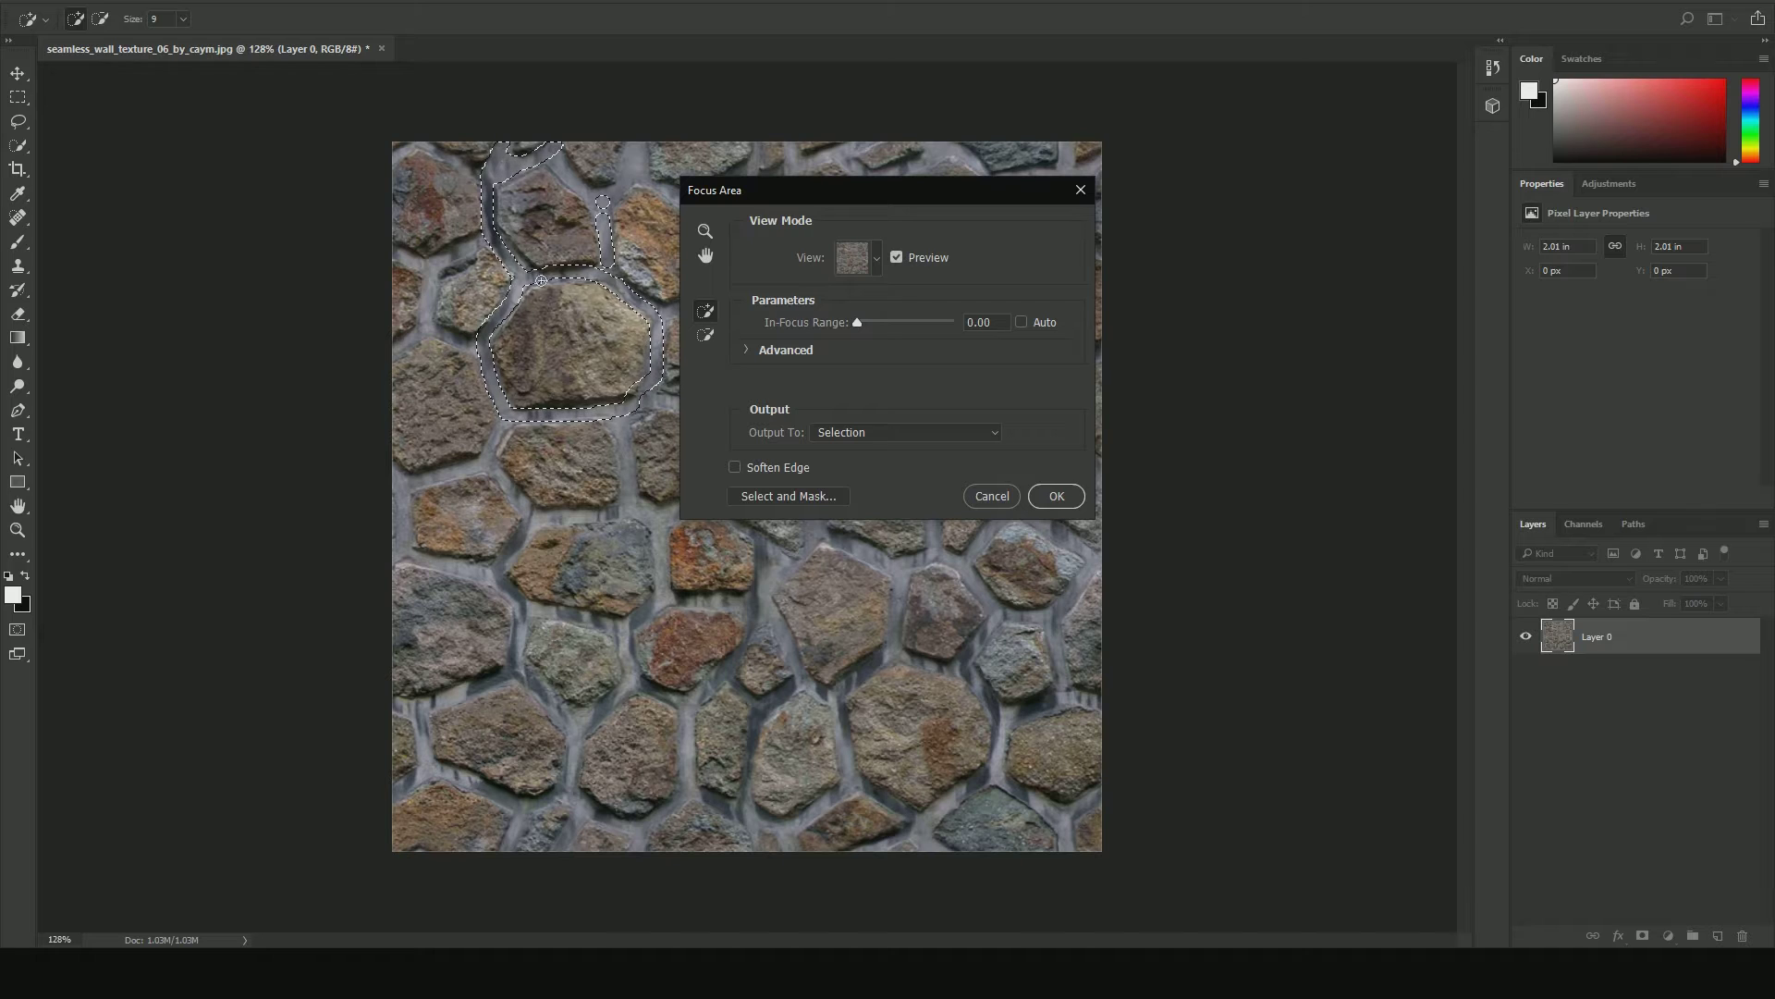
{"action": "left_click_drag", "start_coordinate": [479, 331], "coordinate": [393, 357]}
{"action": "mouse_move", "coordinate": [426, 273]}
{"action": "left_mouse_down"}
{"action": "mouse_move", "coordinate": [497, 410]}
{"action": "mouse_move", "coordinate": [411, 517]}
{"action": "left_mouse_up"}
{"action": "mouse_move", "coordinate": [399, 503]}
{"action": "left_mouse_down"}
{"action": "mouse_move", "coordinate": [409, 547]}
{"action": "mouse_move", "coordinate": [505, 557]}
{"action": "left_mouse_up"}
{"action": "left_click_drag", "start_coordinate": [809, 187], "coordinate": [1185, 142]}
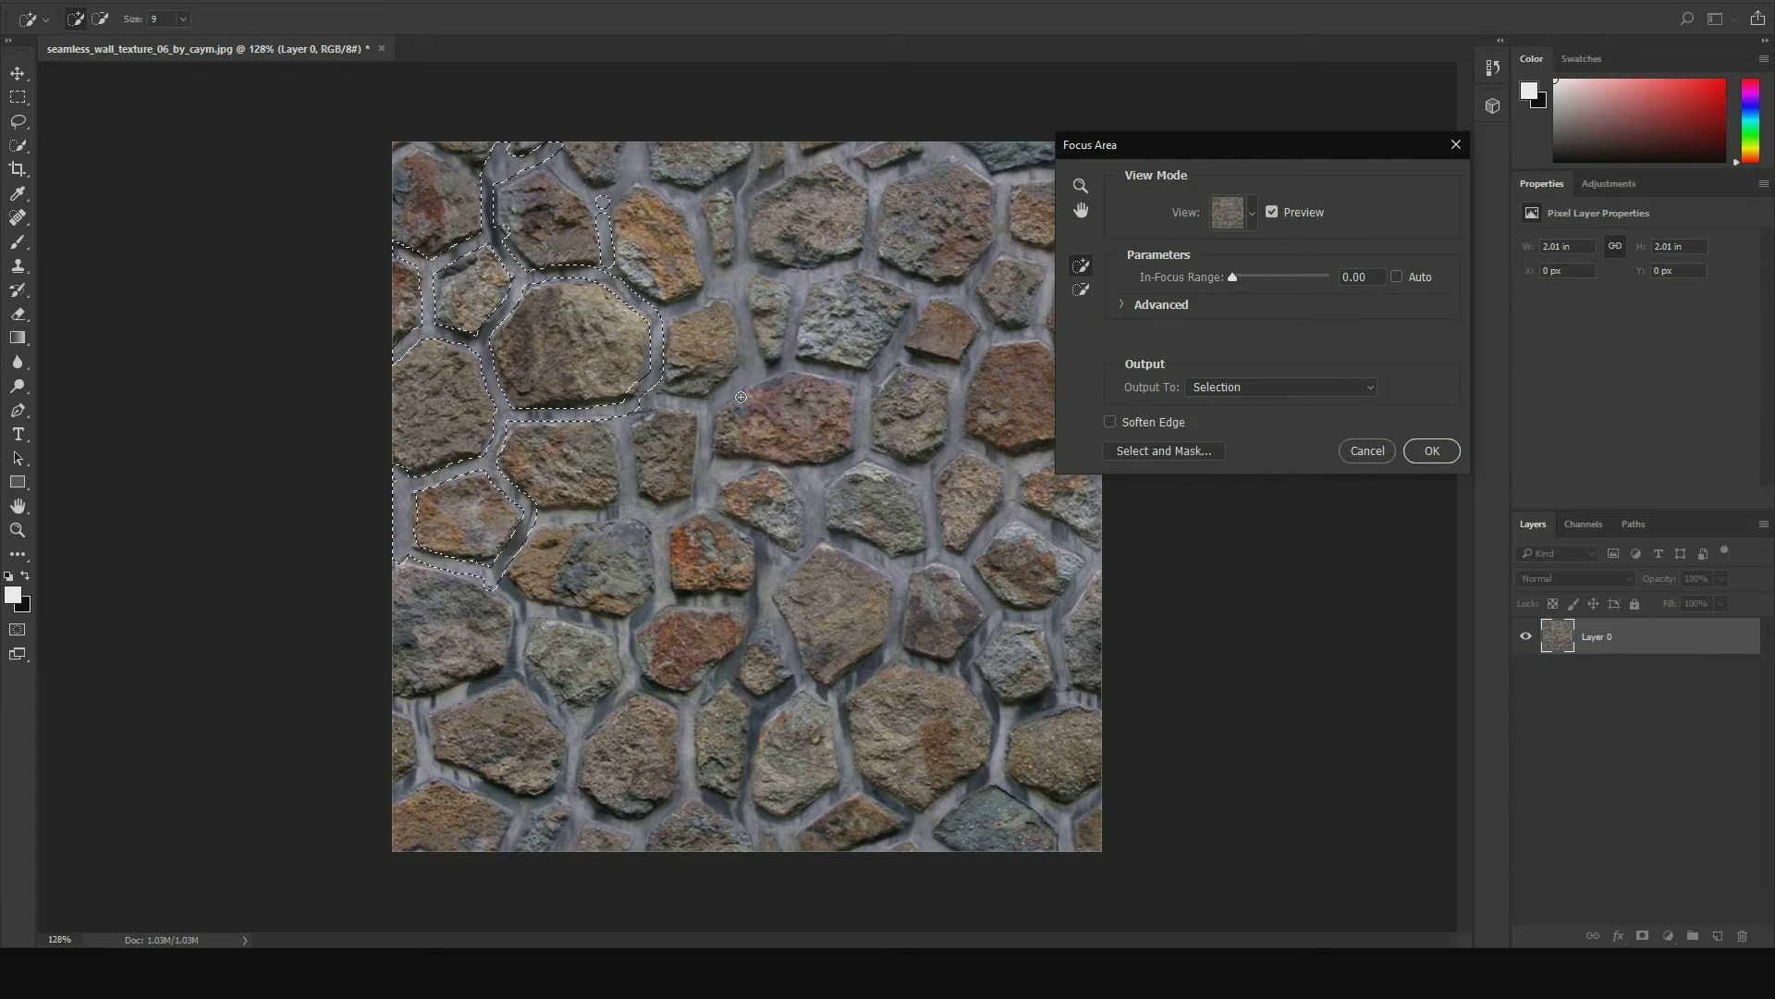
Paint the mortar joints down the left side and along the lower-left bottom edge
{"action": "scroll", "coordinate": [703, 461], "scroll_direction": "up", "scroll_amount": 2, "text": "alt"}
{"action": "left_click_drag", "start_coordinate": [580, 397], "coordinate": [593, 460]}
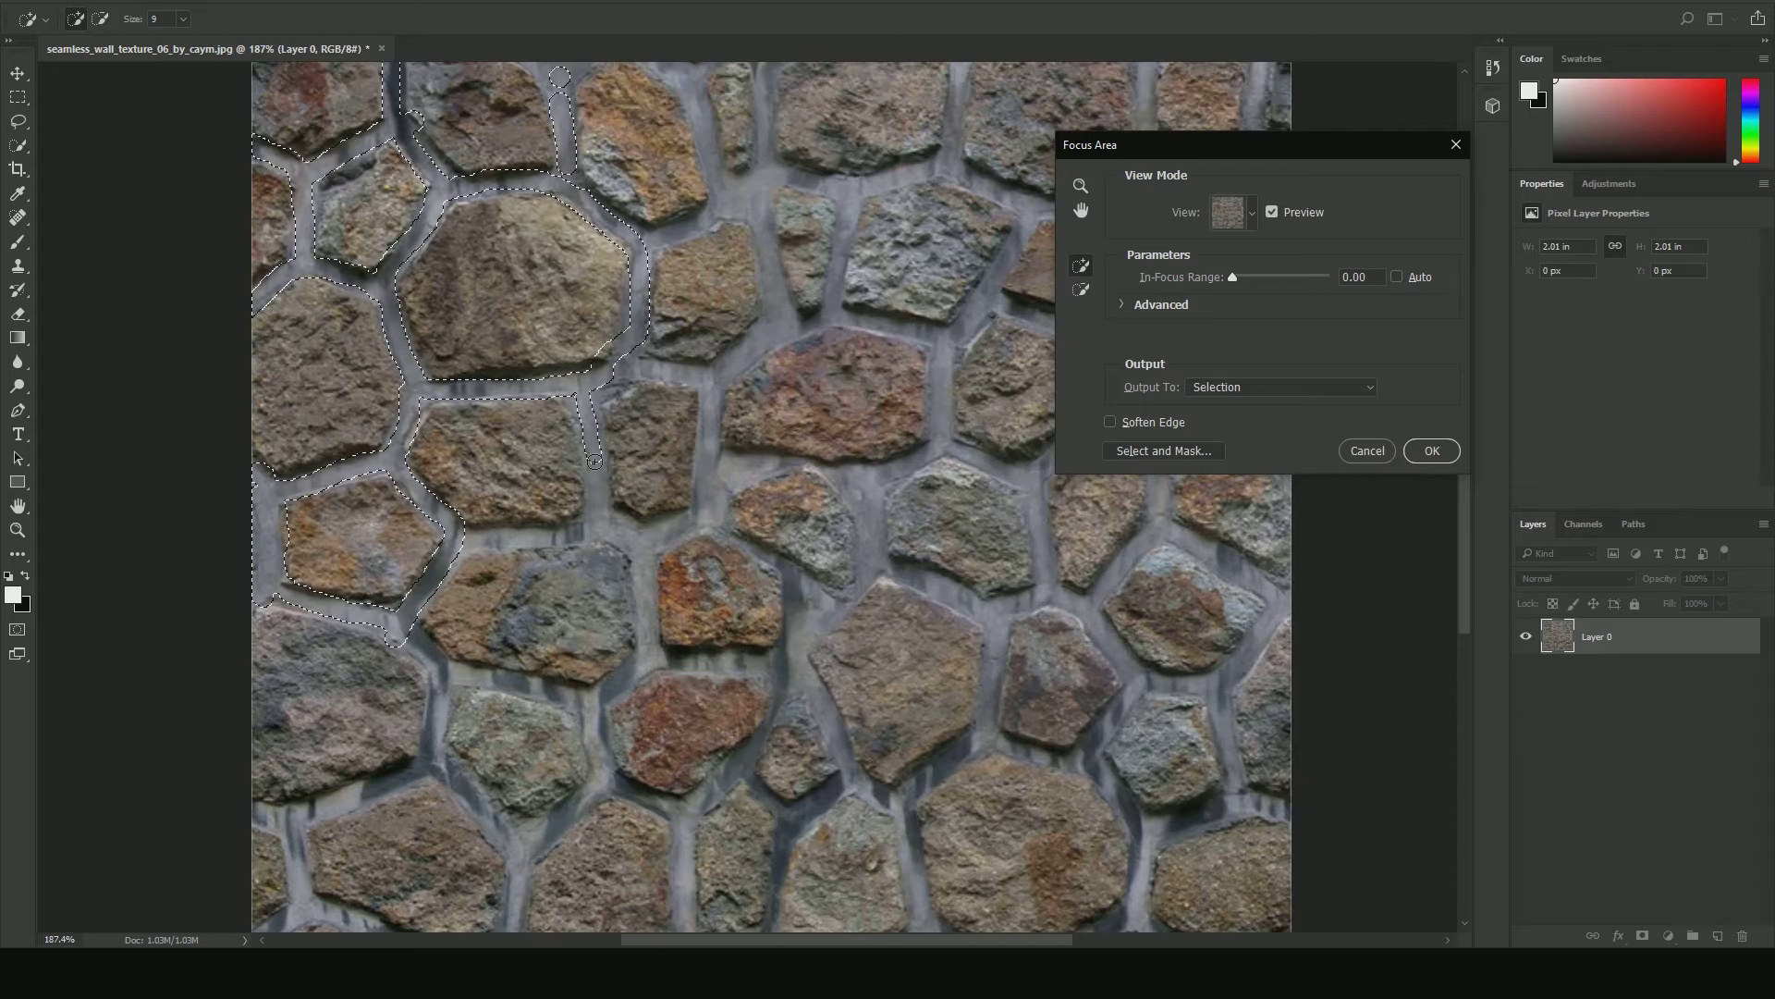
{"action": "left_click_drag", "start_coordinate": [594, 525], "coordinate": [453, 553]}
{"action": "scroll", "coordinate": [453, 553], "scroll_direction": "down", "scroll_amount": 2}
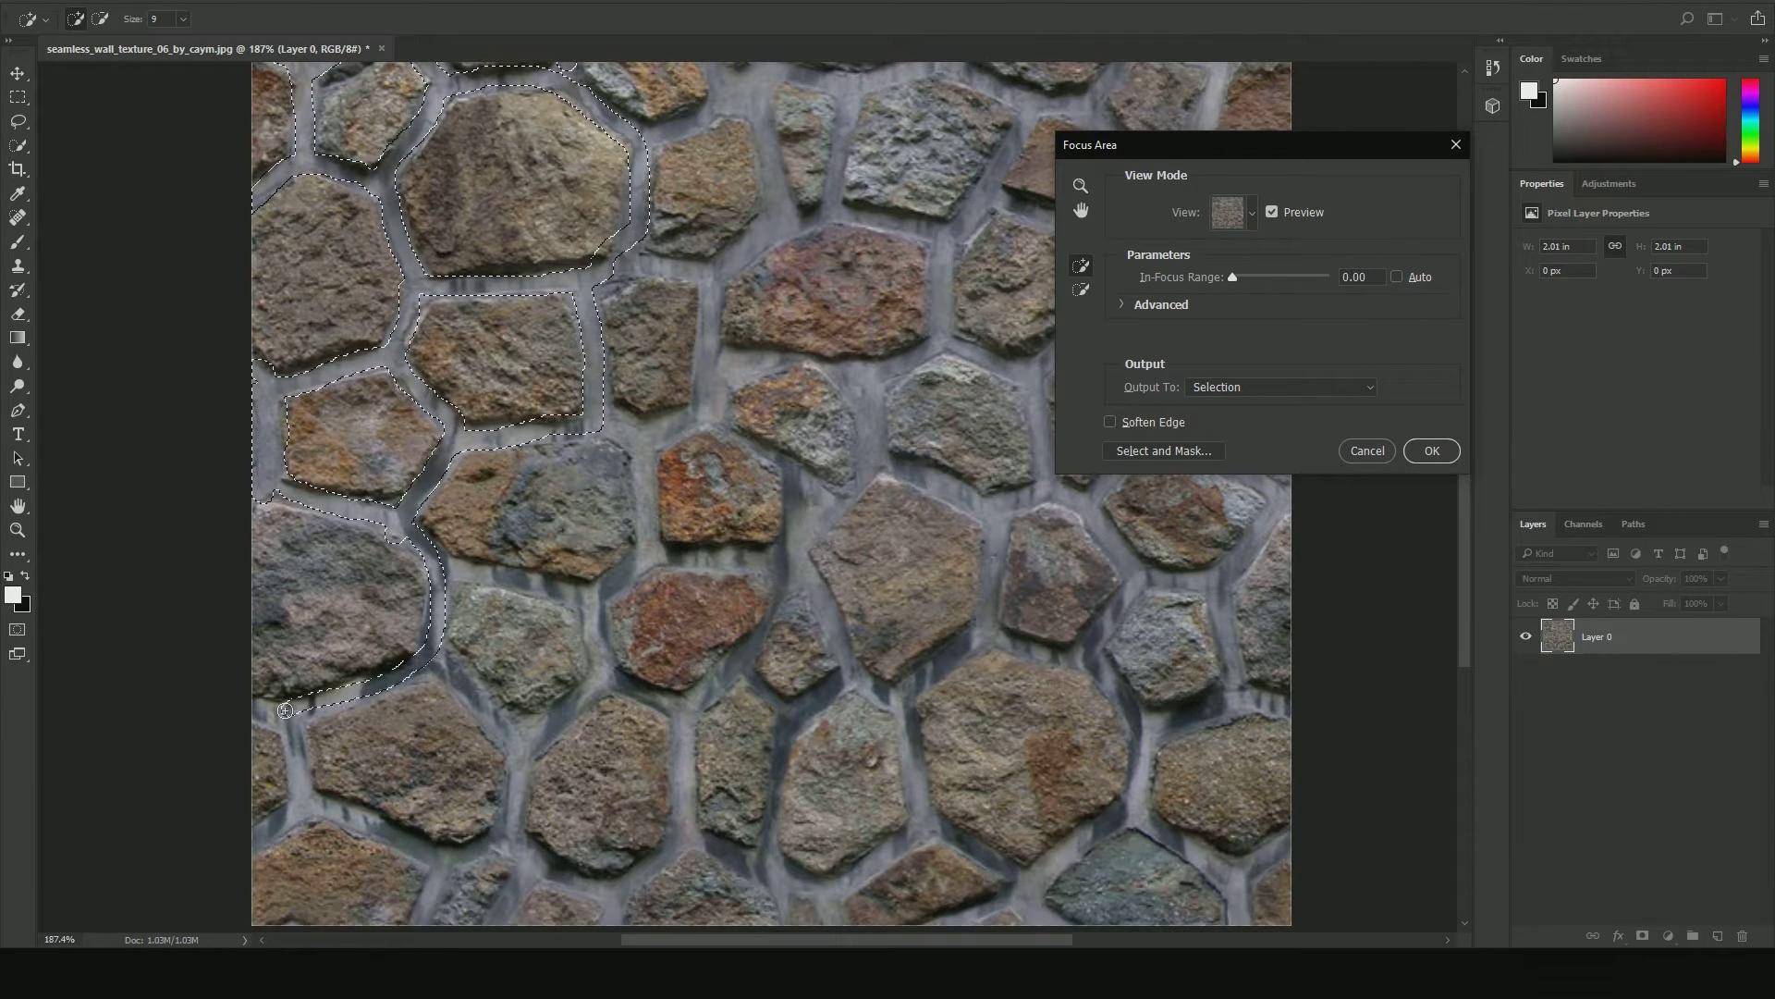
{"action": "scroll", "coordinate": [285, 710], "scroll_direction": "down", "scroll_amount": 3}
{"action": "left_click_drag", "start_coordinate": [239, 729], "coordinate": [336, 682]}
{"action": "mouse_move", "coordinate": [433, 729]}
{"action": "left_mouse_down"}
{"action": "mouse_move", "coordinate": [456, 791]}
{"action": "mouse_move", "coordinate": [520, 721]}
{"action": "mouse_move", "coordinate": [512, 601]}
{"action": "left_mouse_up"}
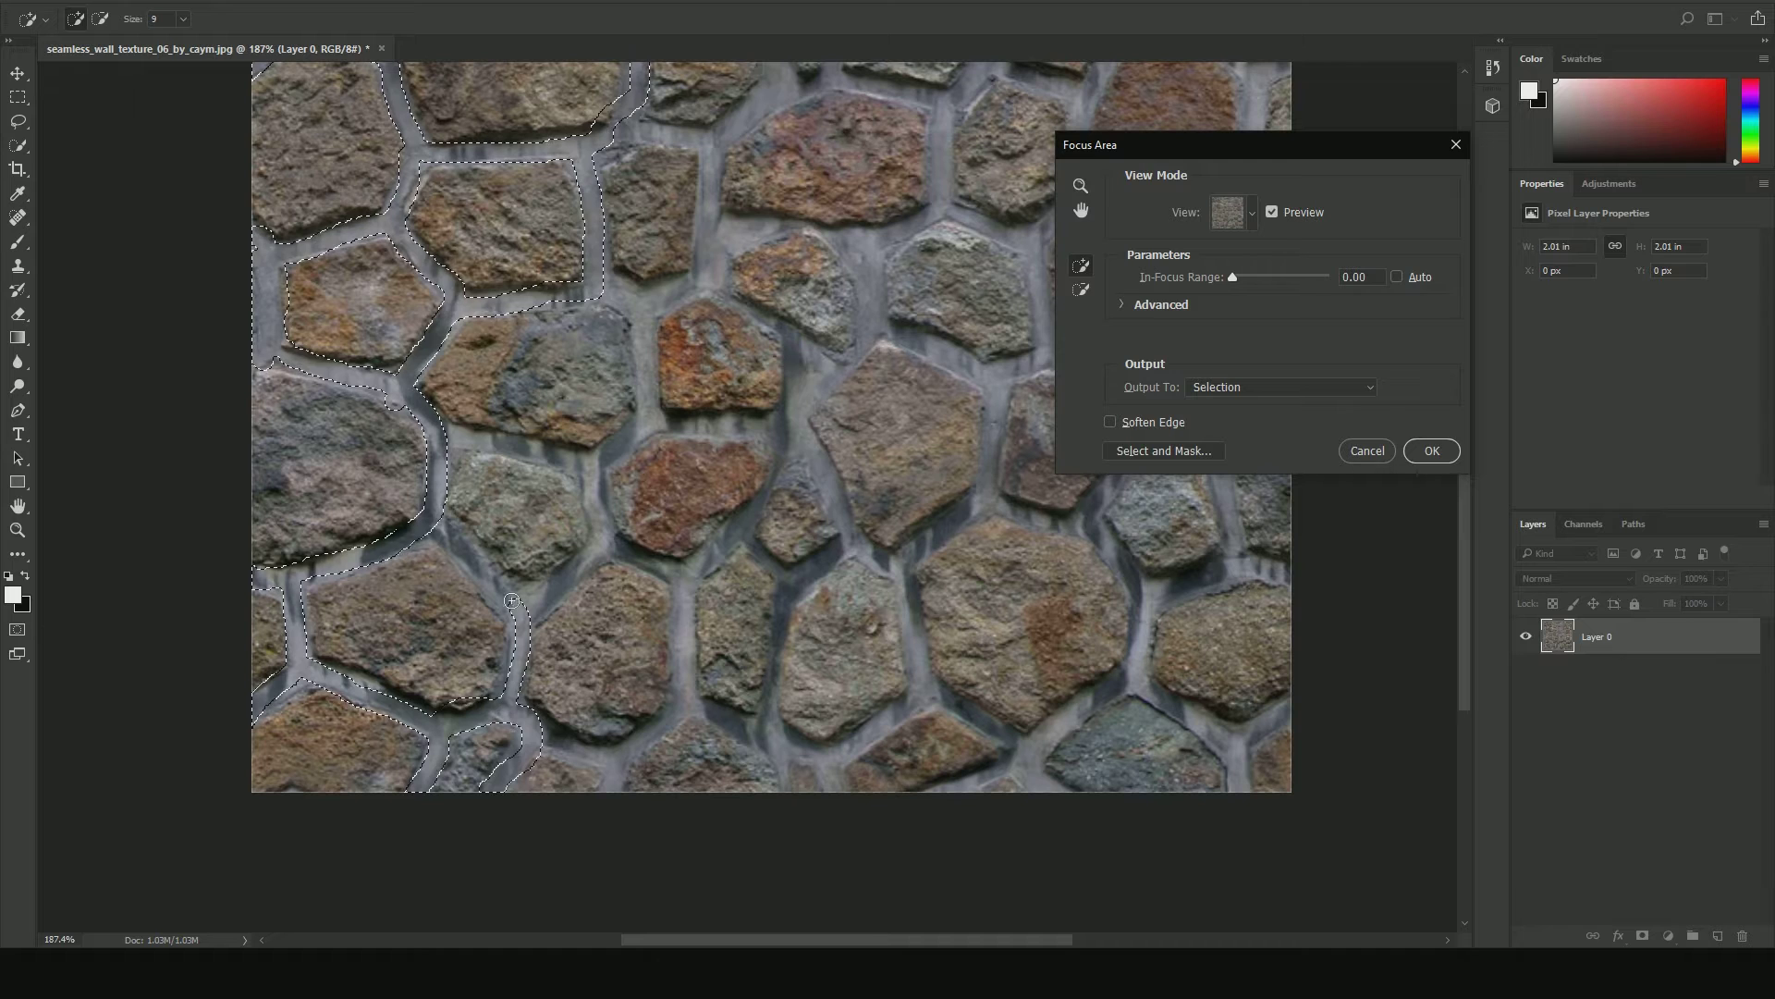
{"action": "left_click_drag", "start_coordinate": [430, 518], "coordinate": [510, 451]}
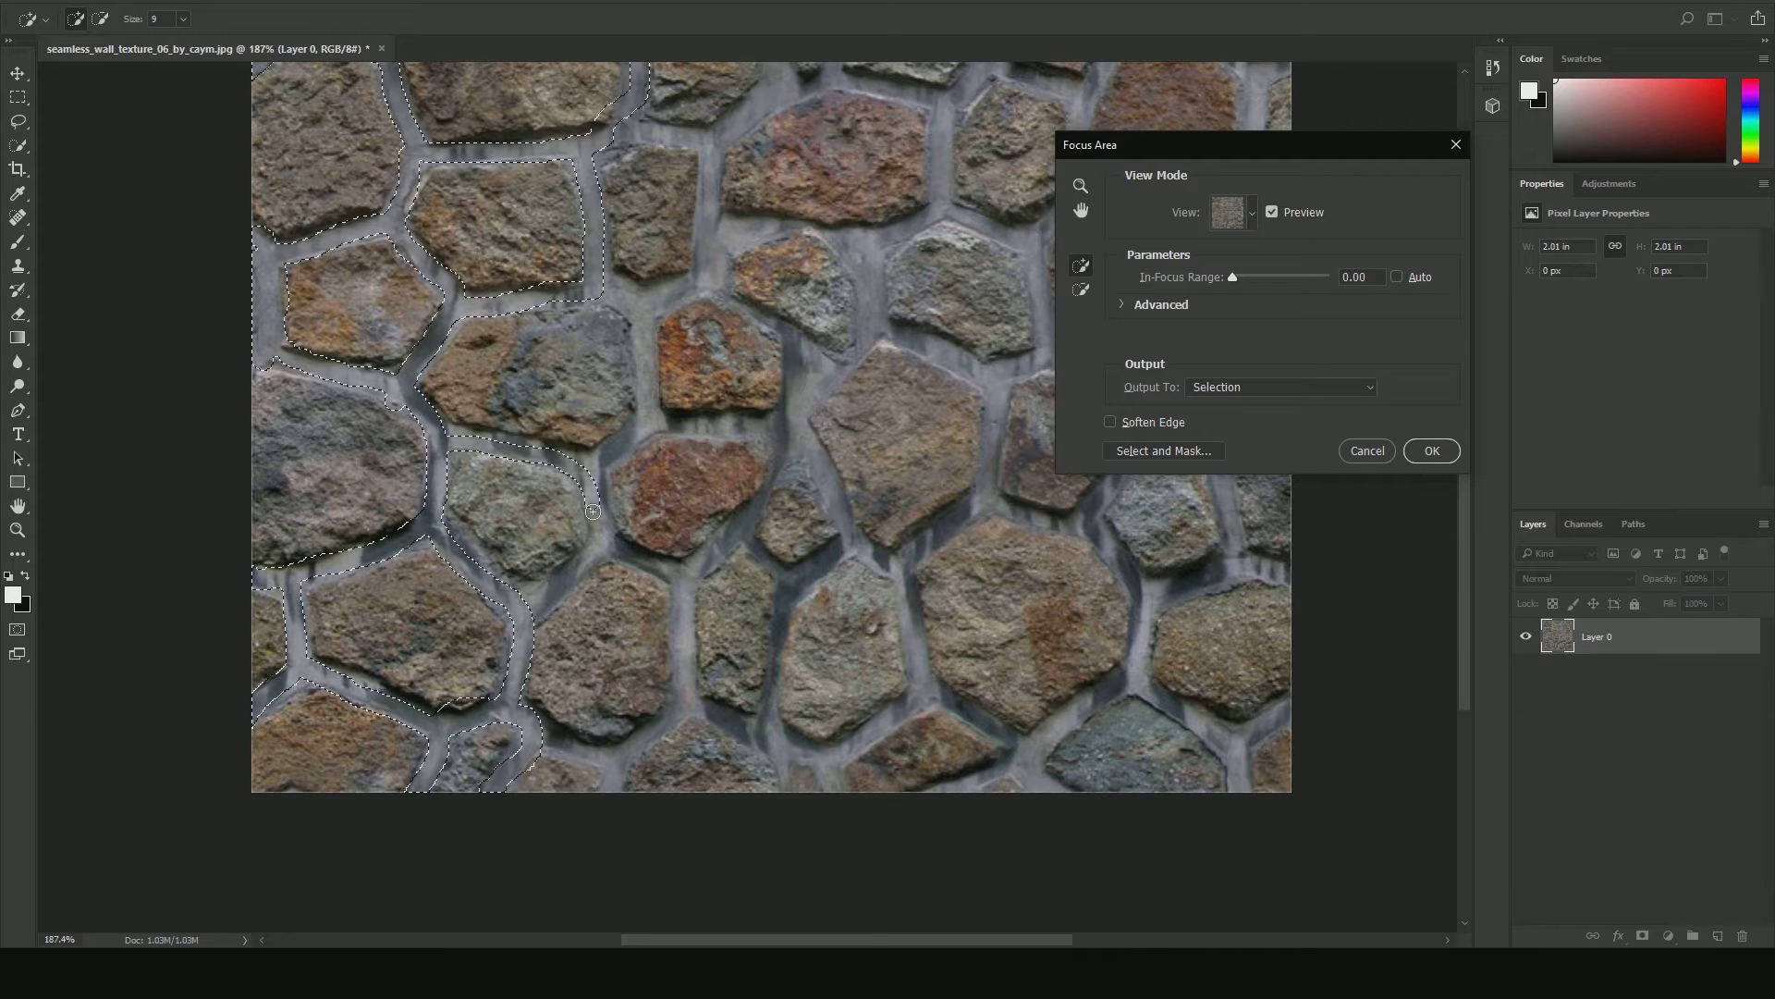
{"action": "mouse_move", "coordinate": [535, 599]}
{"action": "left_mouse_down"}
{"action": "mouse_move", "coordinate": [596, 547]}
{"action": "mouse_move", "coordinate": [676, 590]}
{"action": "left_mouse_up"}
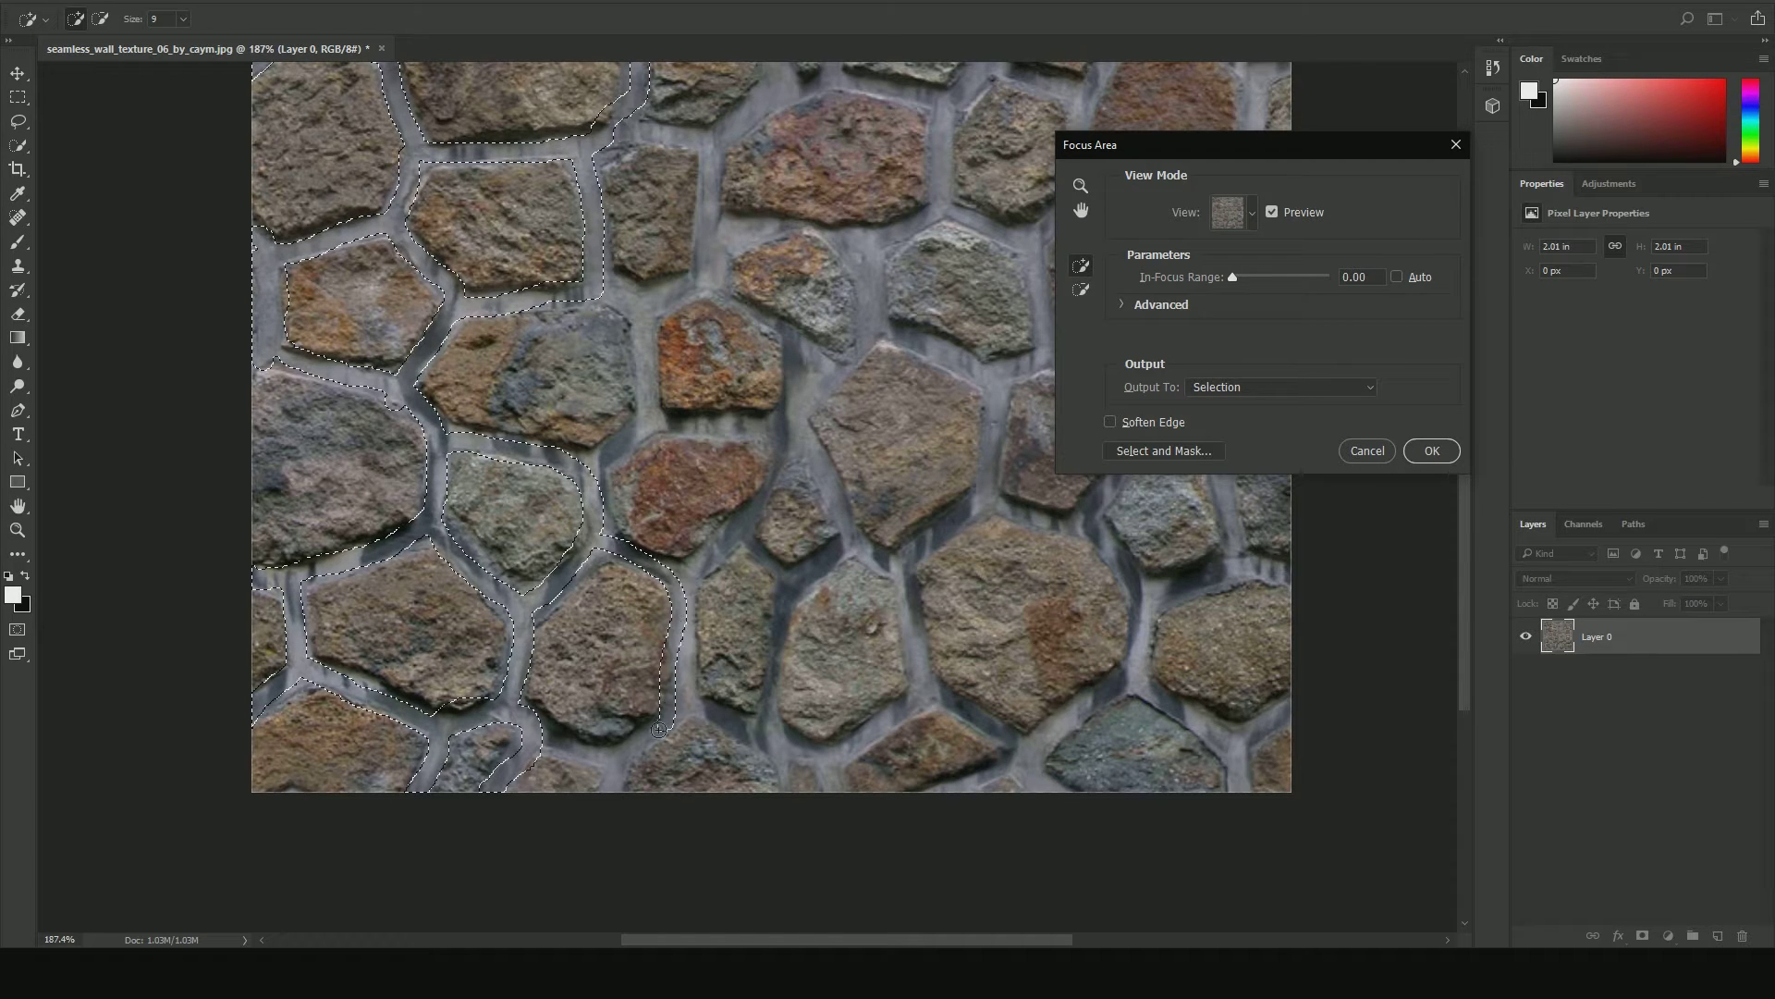
{"action": "mouse_move", "coordinate": [547, 741]}
{"action": "left_mouse_down"}
{"action": "mouse_move", "coordinate": [622, 776]}
{"action": "mouse_move", "coordinate": [673, 731]}
{"action": "mouse_move", "coordinate": [692, 612]}
{"action": "left_mouse_up"}
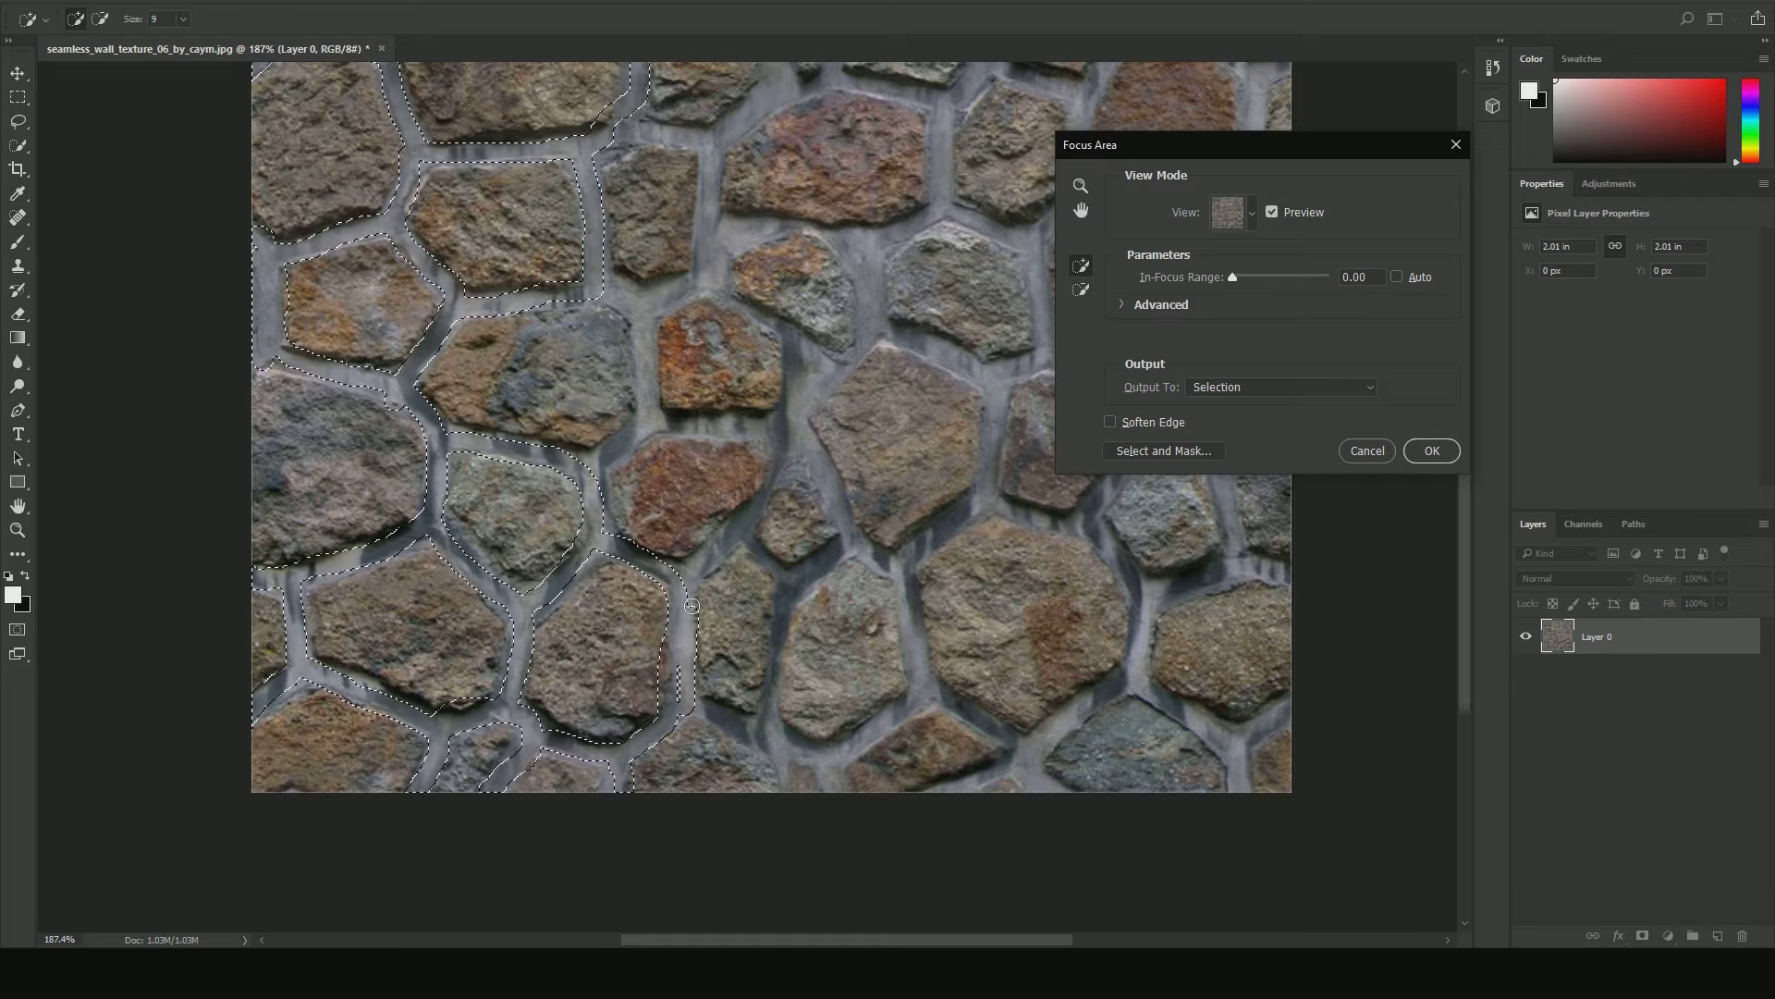
{"action": "left_click_drag", "start_coordinate": [609, 531], "coordinate": [600, 479]}
{"action": "mouse_move", "coordinate": [639, 327]}
{"action": "left_mouse_down"}
{"action": "mouse_move", "coordinate": [640, 297]}
{"action": "mouse_move", "coordinate": [710, 263]}
{"action": "mouse_move", "coordinate": [712, 180]}
{"action": "mouse_move", "coordinate": [684, 143]}
{"action": "left_mouse_up"}
Add the mortar around the upper and orange stones and across the lower middle to the right edge
{"action": "scroll", "coordinate": [684, 143], "scroll_direction": "up", "scroll_amount": 3}
{"action": "mouse_move", "coordinate": [638, 242]}
{"action": "left_mouse_down"}
{"action": "mouse_move", "coordinate": [678, 251]}
{"action": "mouse_move", "coordinate": [704, 375]}
{"action": "mouse_move", "coordinate": [738, 414]}
{"action": "left_mouse_up"}
{"action": "mouse_move", "coordinate": [790, 497]}
{"action": "left_mouse_down"}
{"action": "mouse_move", "coordinate": [739, 556]}
{"action": "mouse_move", "coordinate": [795, 462]}
{"action": "mouse_move", "coordinate": [817, 514]}
{"action": "mouse_move", "coordinate": [801, 564]}
{"action": "left_mouse_up"}
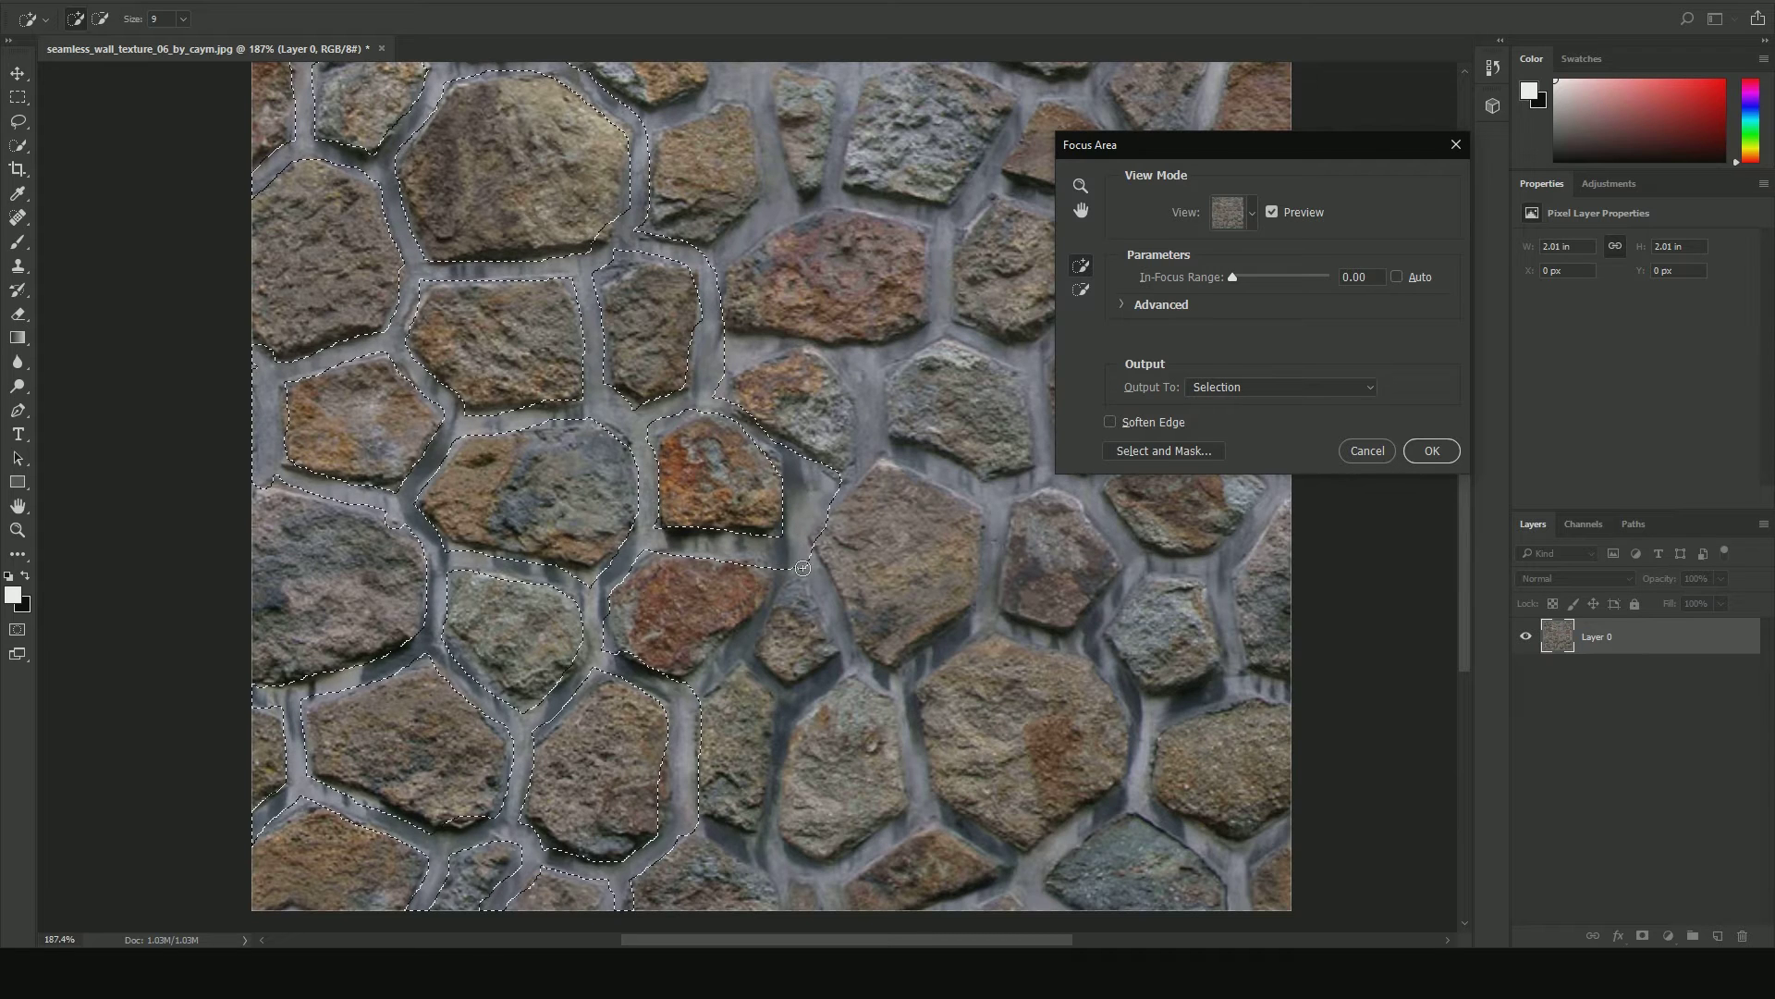
{"action": "left_click_drag", "start_coordinate": [838, 640], "coordinate": [838, 635]}
{"action": "left_click_drag", "start_coordinate": [804, 564], "coordinate": [748, 634]}
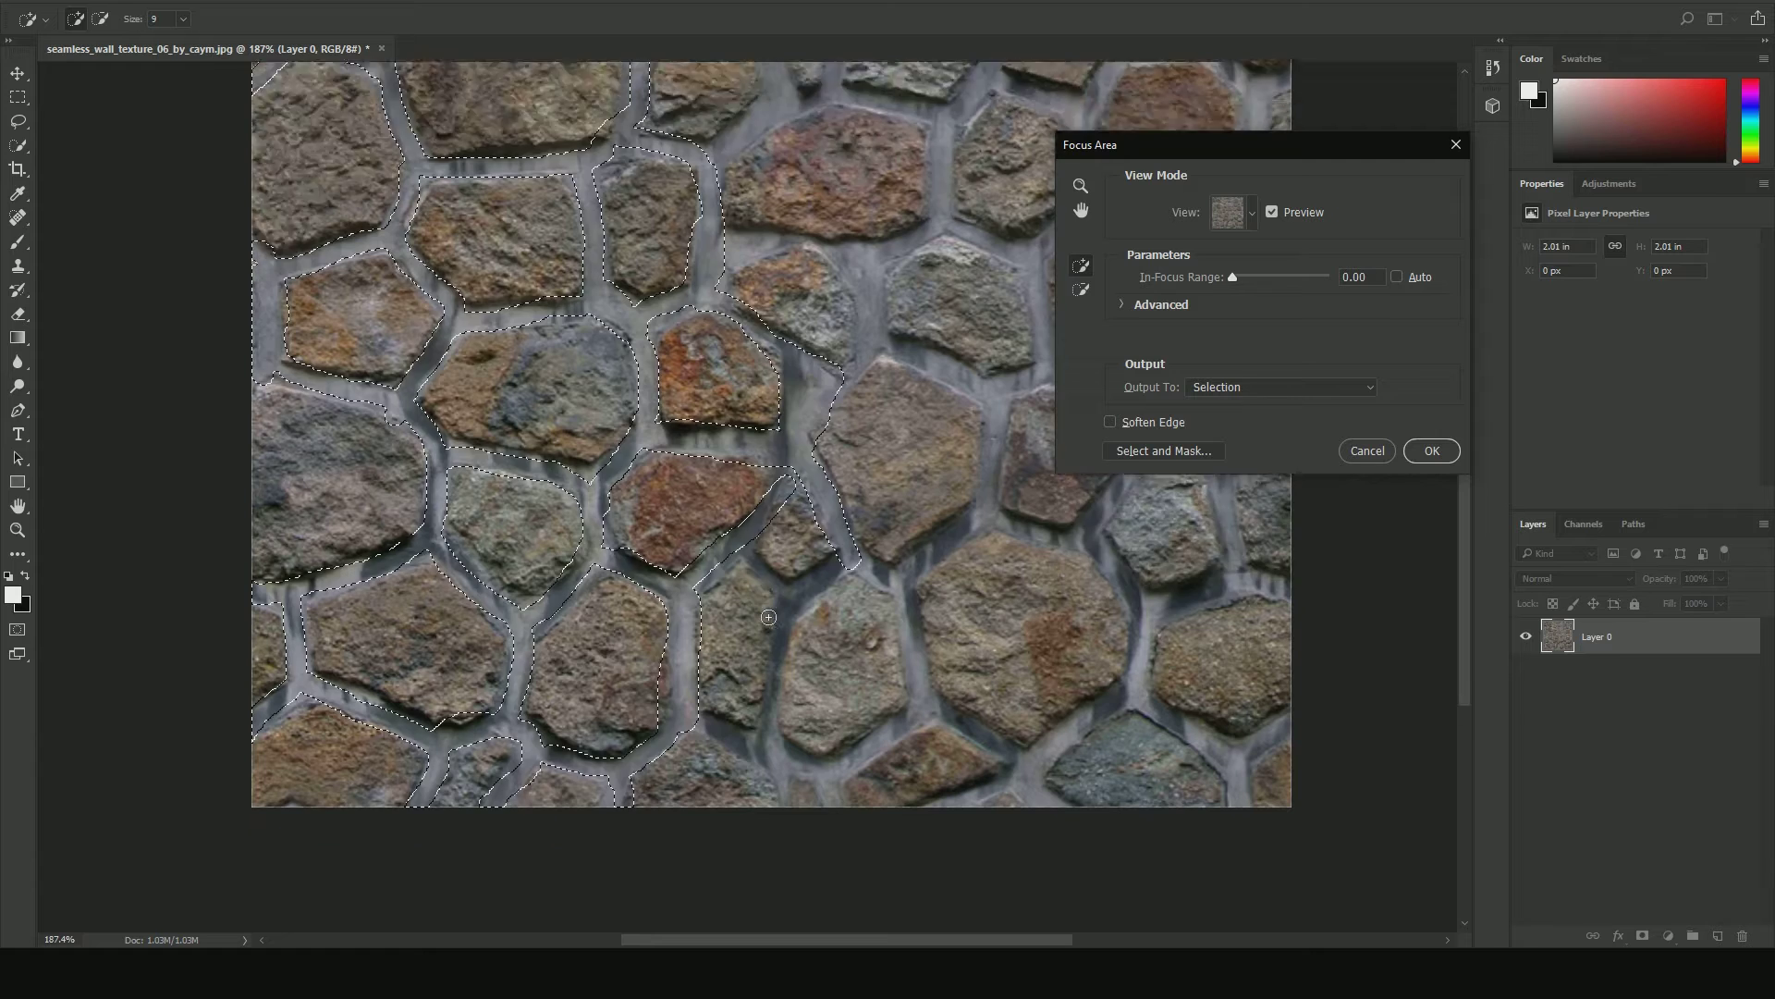
{"action": "scroll", "coordinate": [678, 692], "scroll_direction": "down", "scroll_amount": 5}
{"action": "left_click_drag", "start_coordinate": [737, 428], "coordinate": [775, 471]}
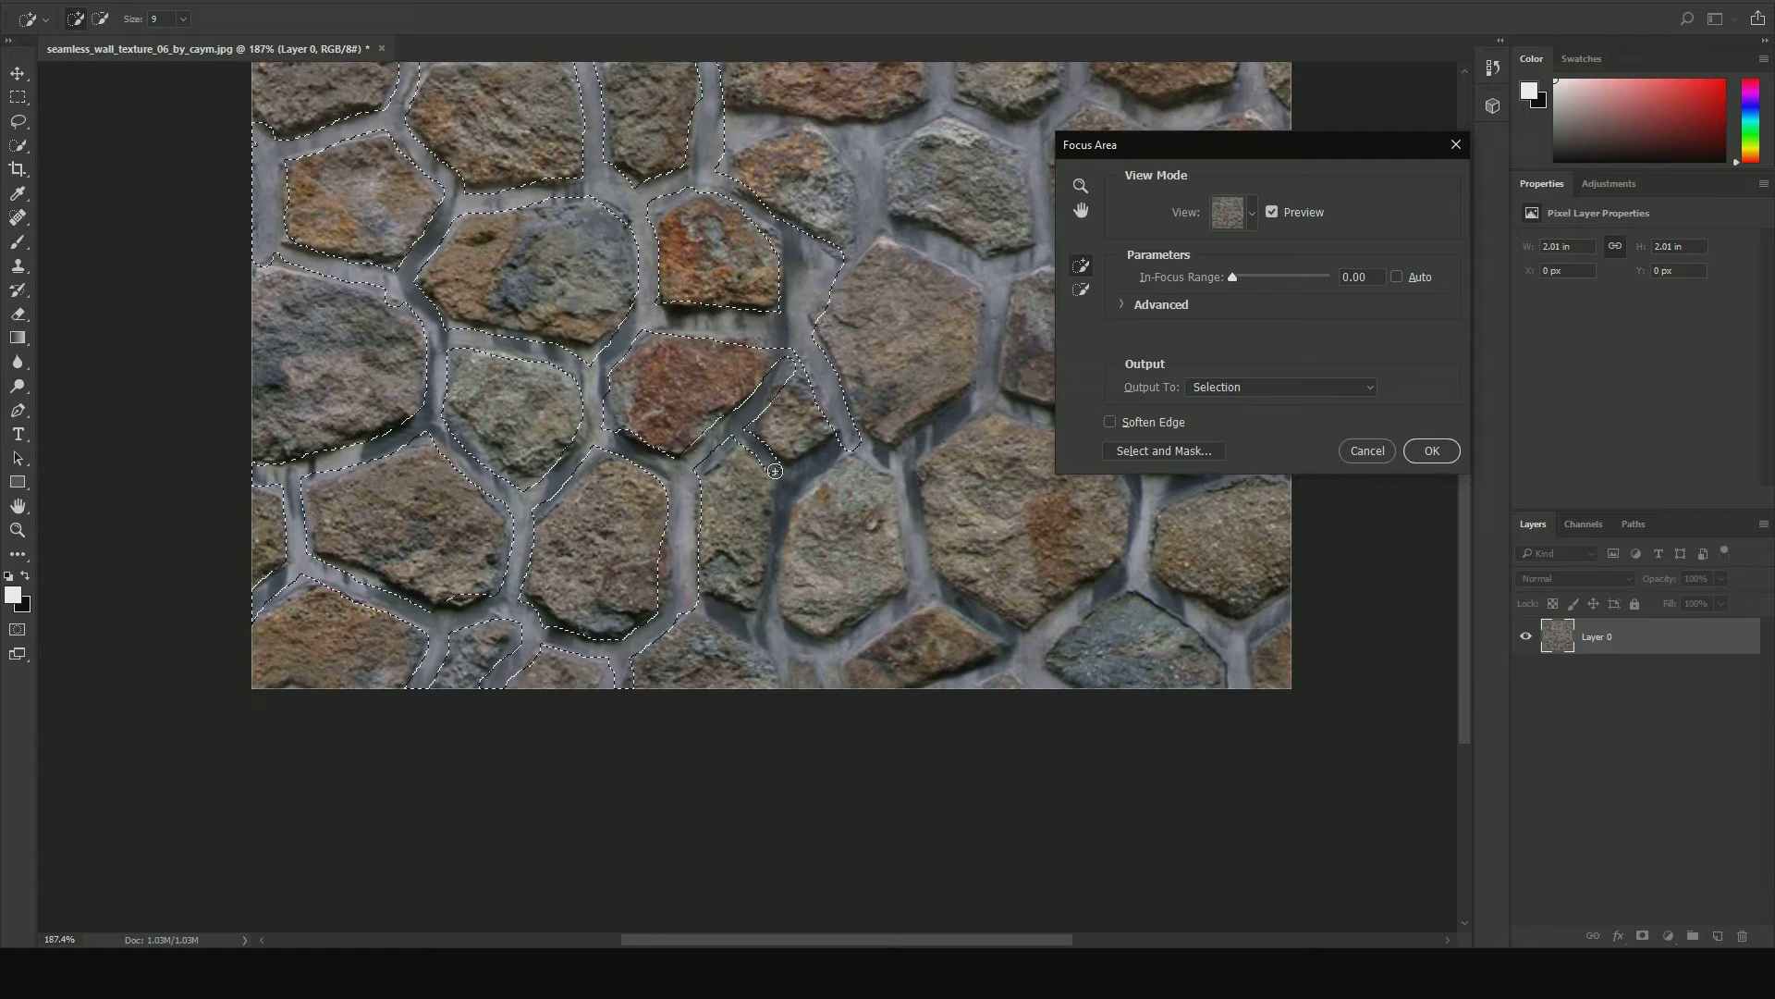
{"action": "left_click_drag", "start_coordinate": [703, 599], "coordinate": [816, 648]}
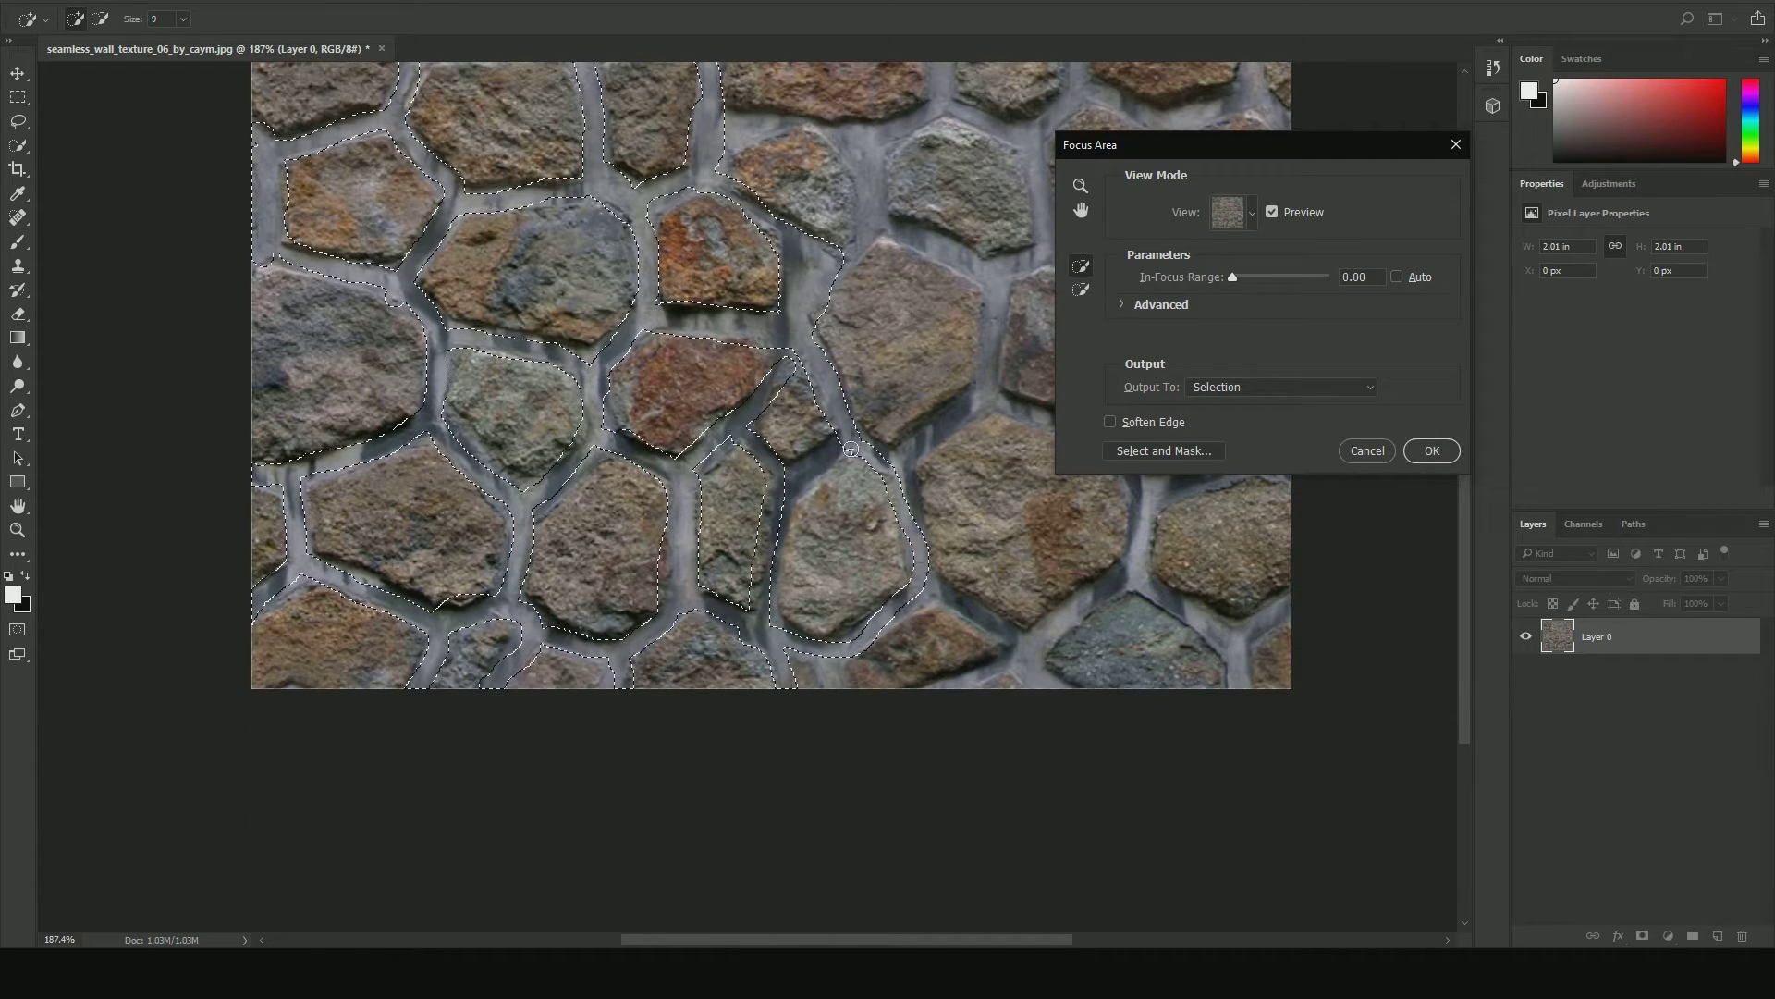
{"action": "mouse_move", "coordinate": [938, 588]}
{"action": "left_mouse_down"}
{"action": "mouse_move", "coordinate": [1032, 664]}
{"action": "mouse_move", "coordinate": [1047, 639]}
{"action": "left_mouse_up"}
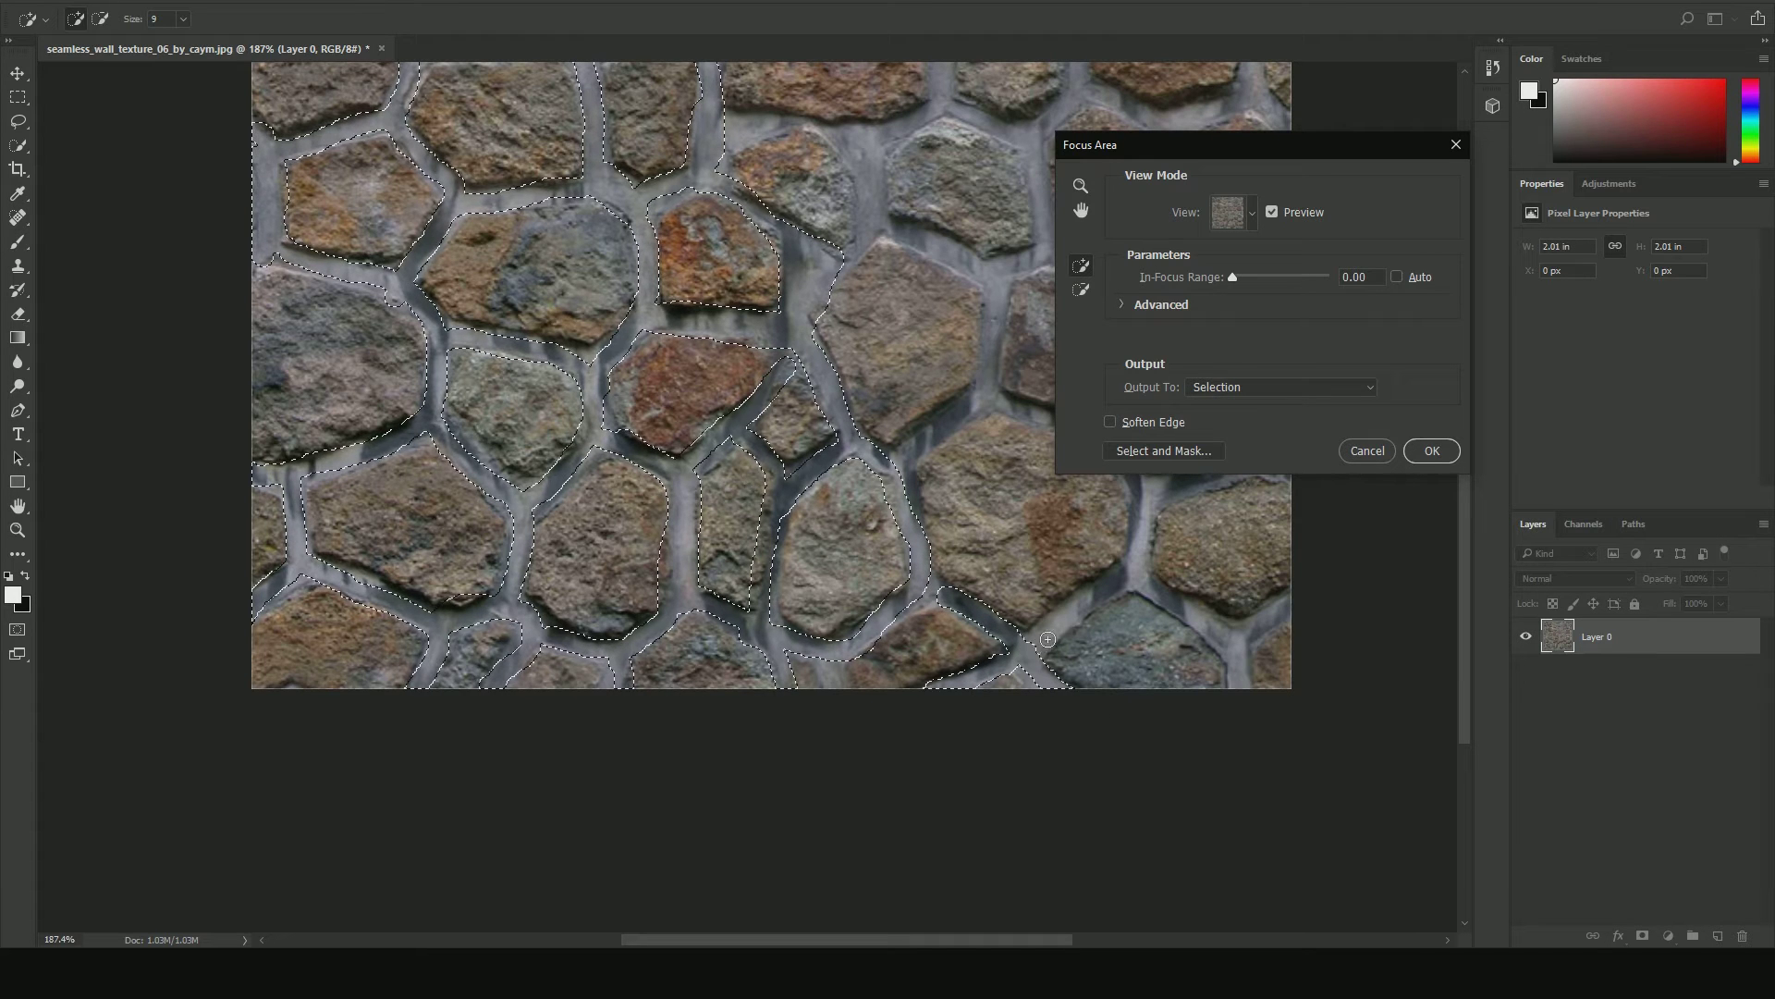
{"action": "left_click_drag", "start_coordinate": [1227, 654], "coordinate": [1287, 597]}
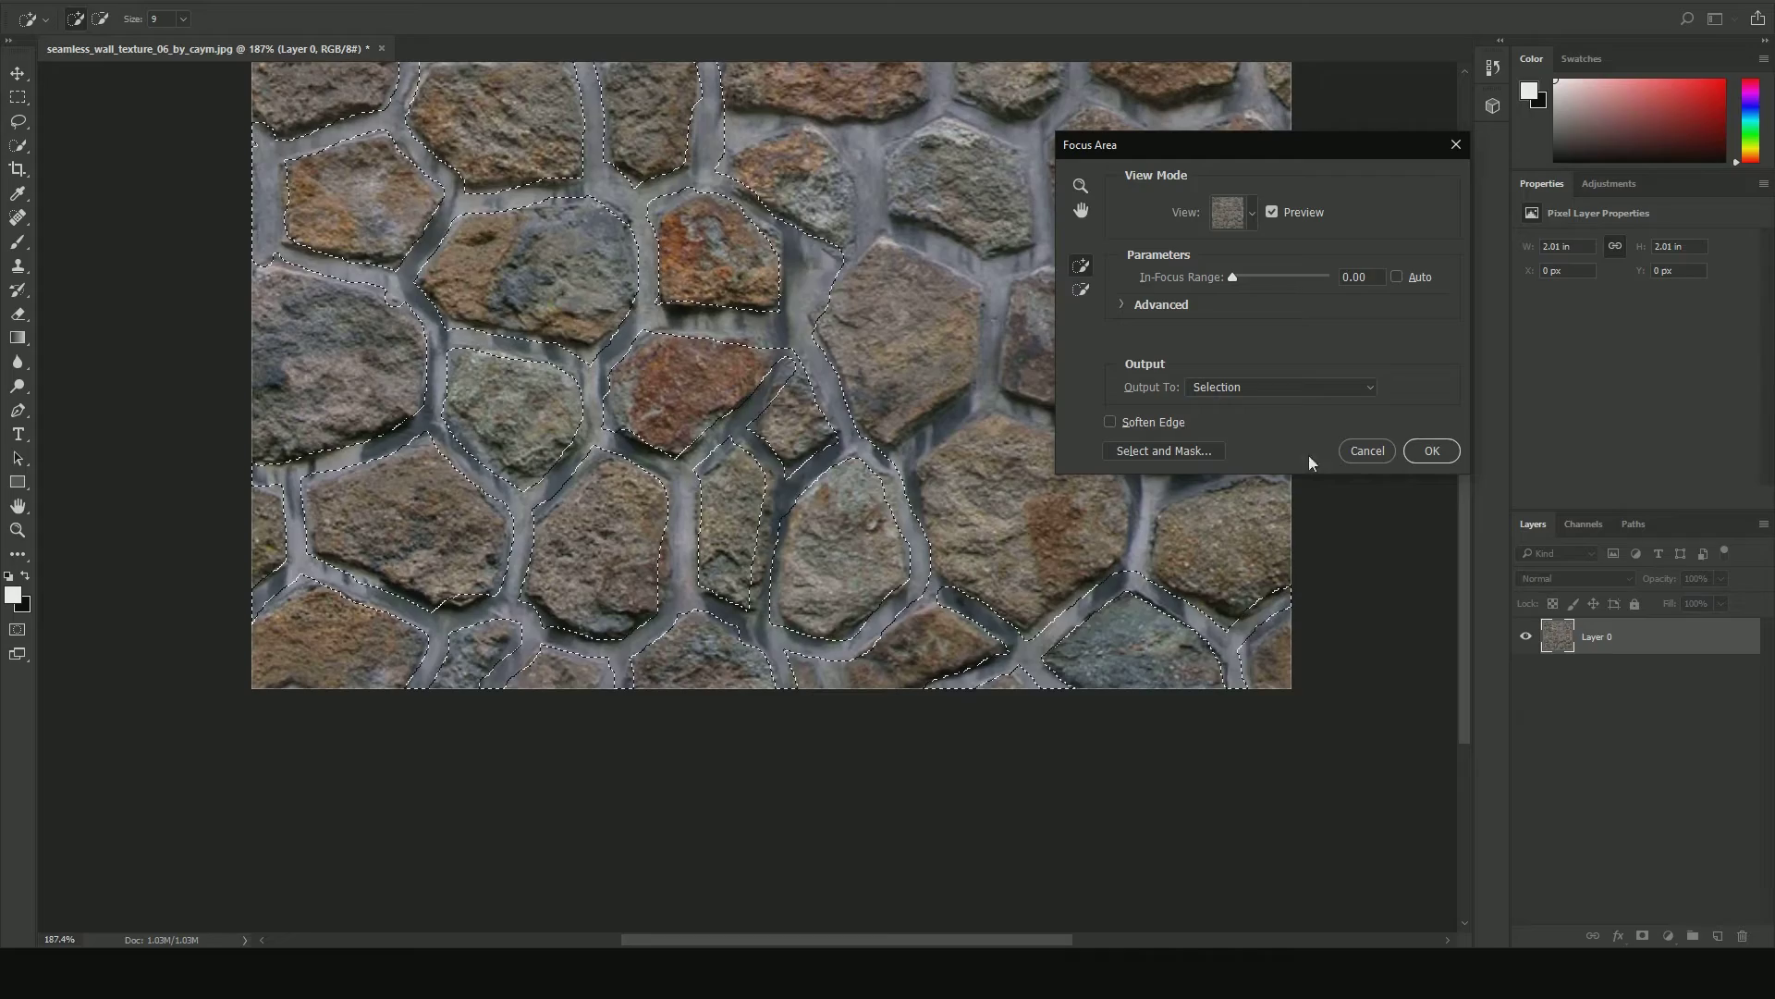
{"action": "left_click_drag", "start_coordinate": [1280, 146], "coordinate": [1645, 125]}
Add the mortar near the top, beside the orange stone, and above the reddish and grey stones
{"action": "scroll", "coordinate": [1399, 182], "scroll_direction": "down", "scroll_amount": 2, "text": "alt"}
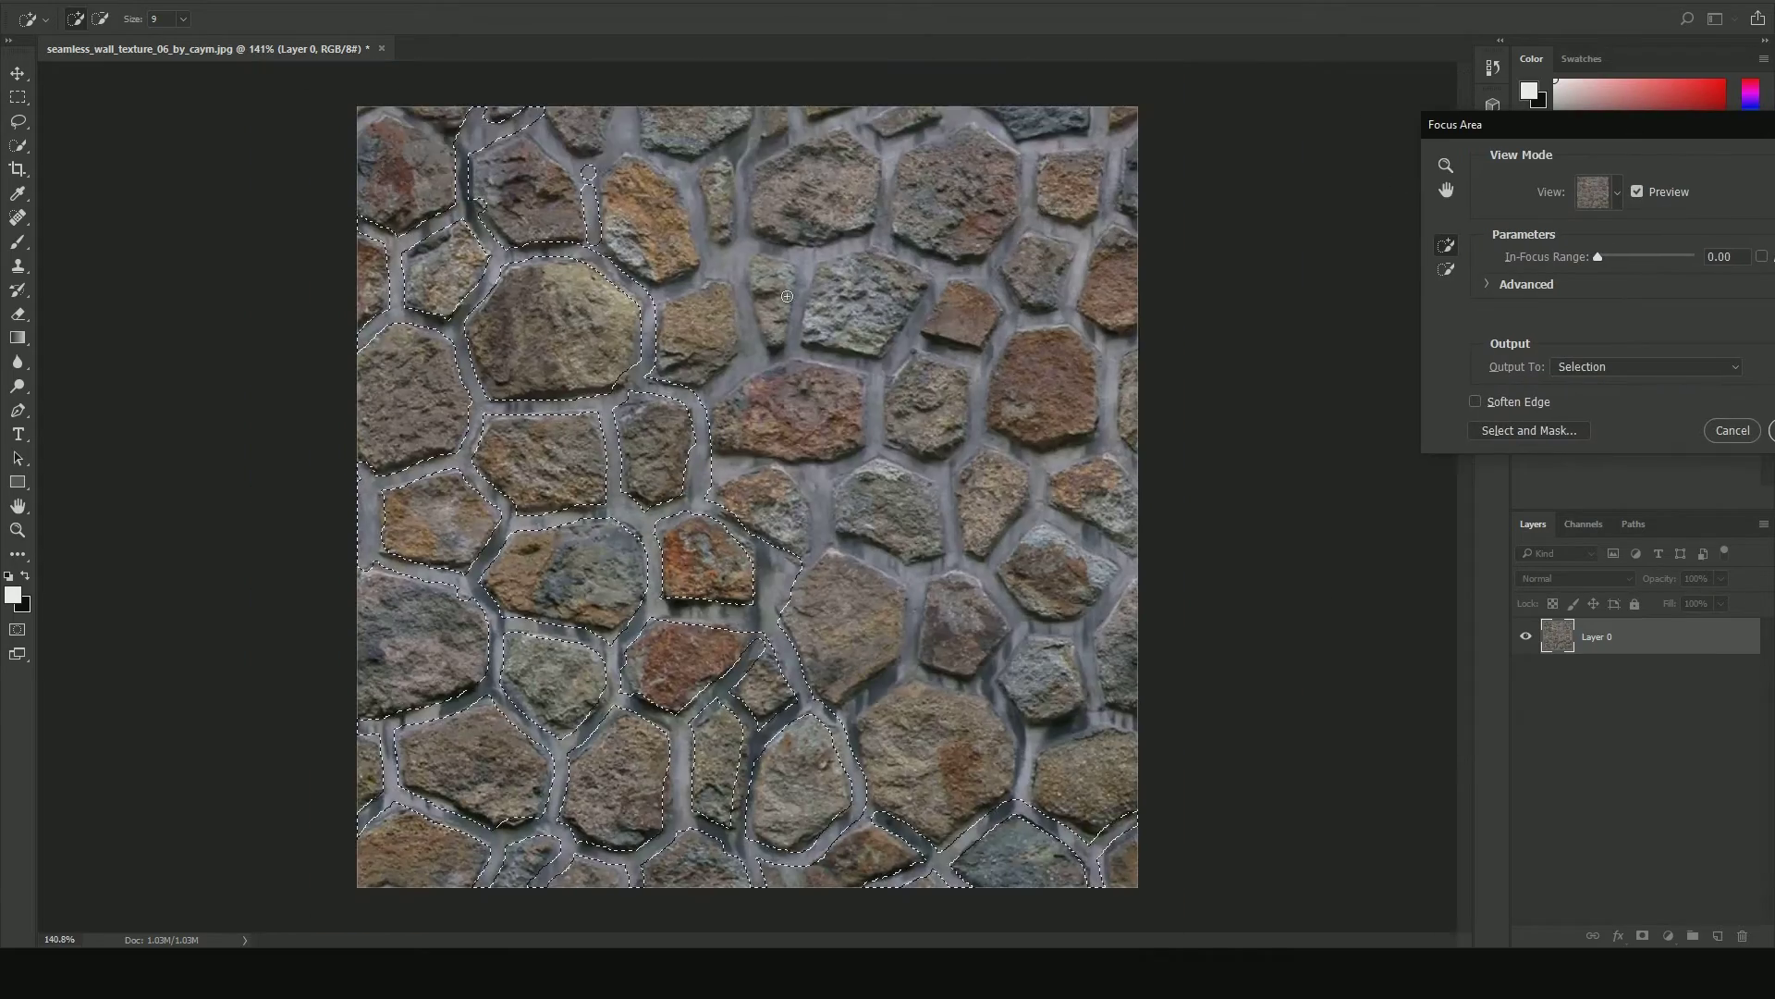
{"action": "scroll", "coordinate": [552, 266], "scroll_direction": "up", "scroll_amount": 3, "text": "alt"}
{"action": "scroll", "coordinate": [552, 265], "scroll_direction": "down", "scroll_amount": 1, "text": "alt"}
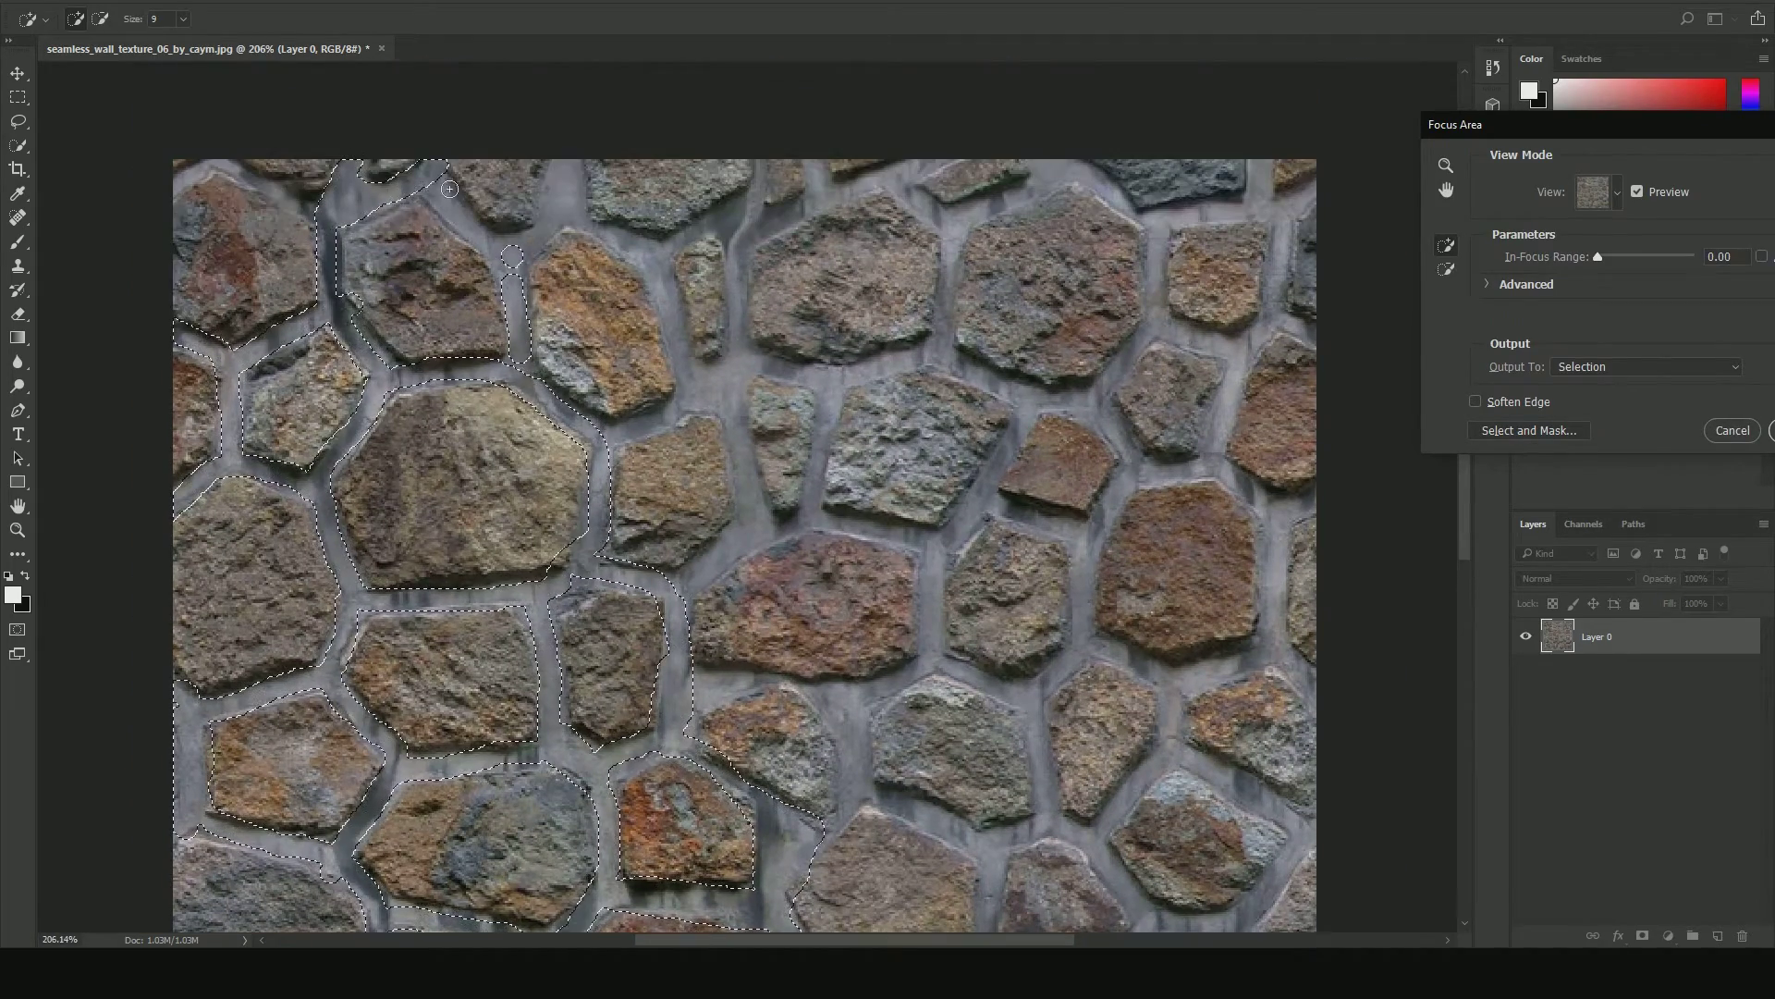
{"action": "left_click_drag", "start_coordinate": [521, 368], "coordinate": [592, 225]}
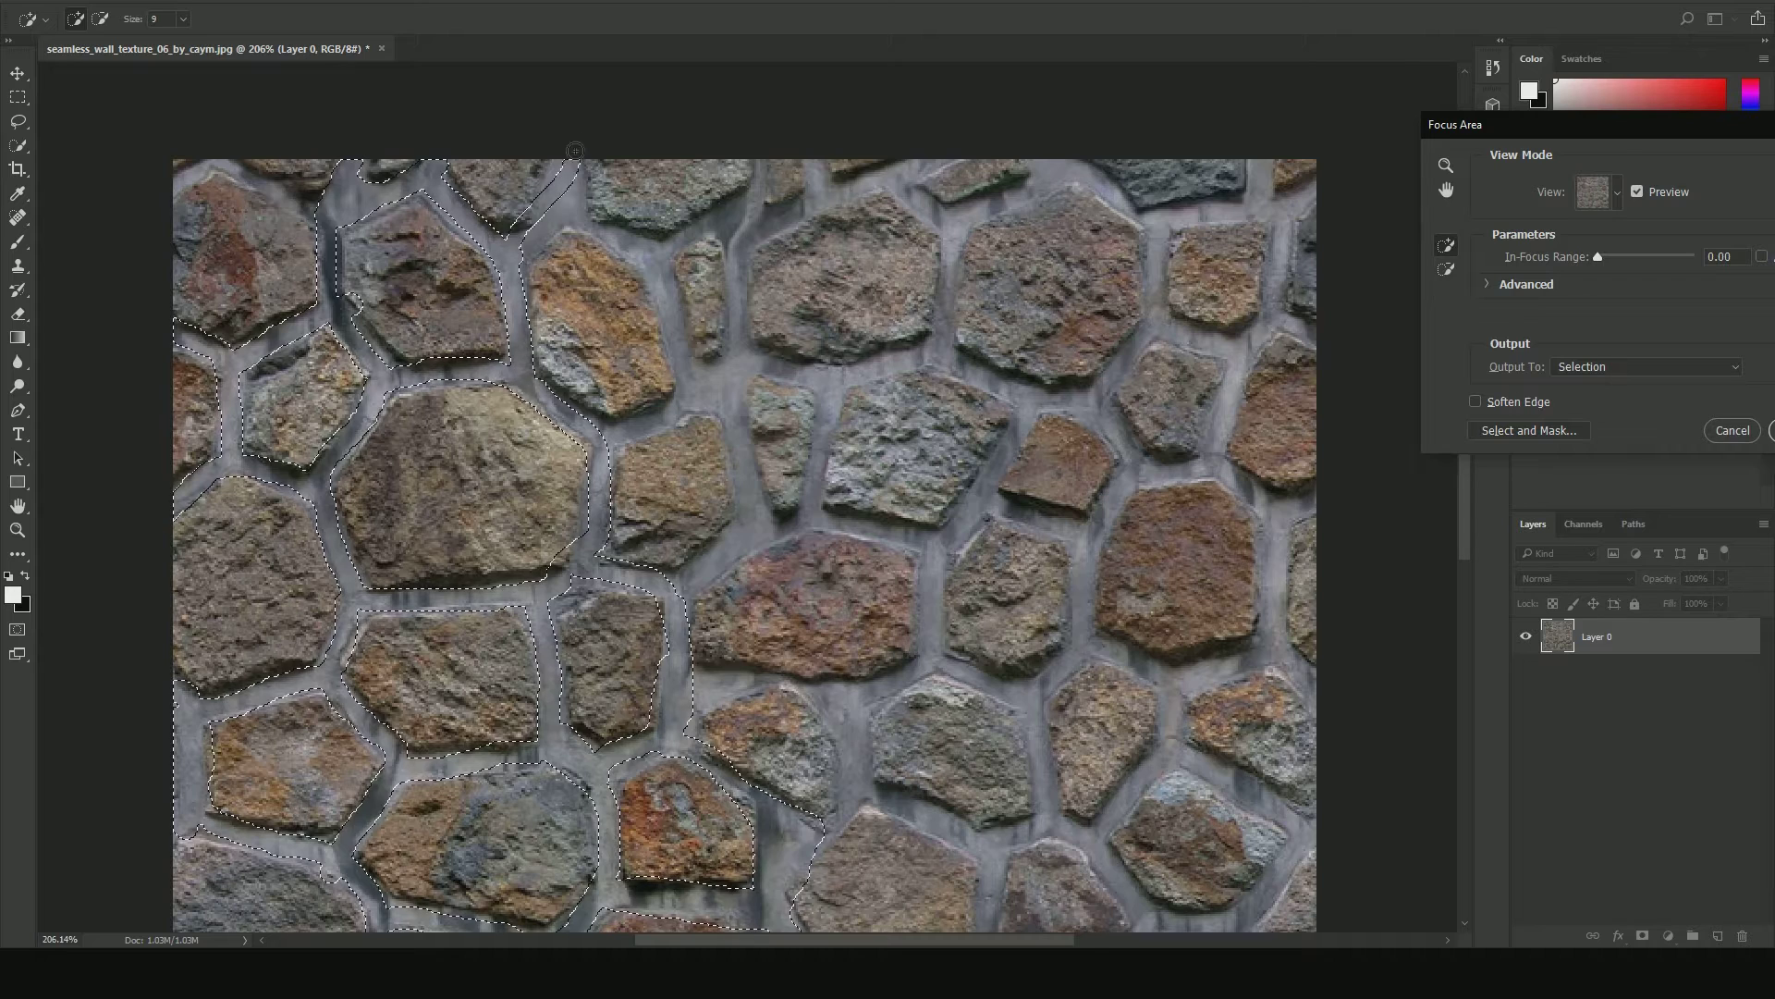
{"action": "mouse_move", "coordinate": [591, 225]}
{"action": "left_mouse_down"}
{"action": "mouse_move", "coordinate": [691, 257]}
{"action": "mouse_move", "coordinate": [710, 229]}
{"action": "mouse_move", "coordinate": [732, 337]}
{"action": "left_mouse_up"}
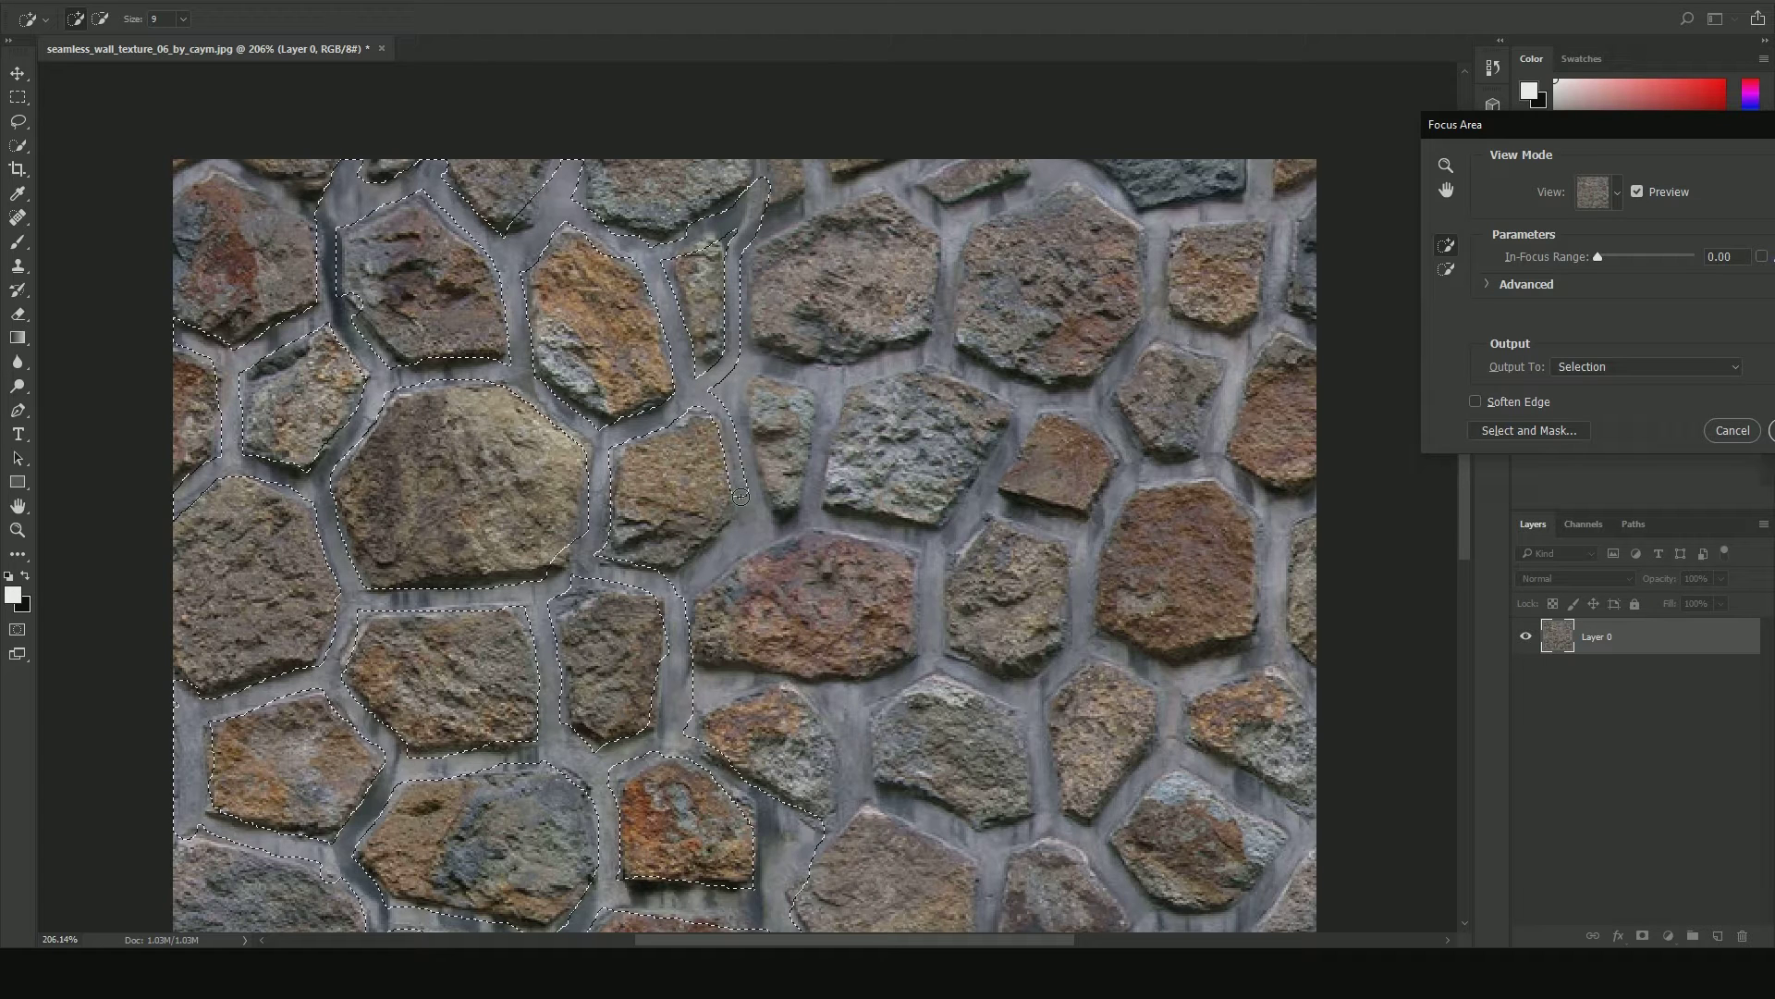
{"action": "left_click_drag", "start_coordinate": [747, 548], "coordinate": [760, 520]}
{"action": "mouse_move", "coordinate": [689, 583]}
{"action": "left_mouse_down"}
{"action": "mouse_move", "coordinate": [717, 555]}
{"action": "mouse_move", "coordinate": [729, 388]}
{"action": "left_mouse_up"}
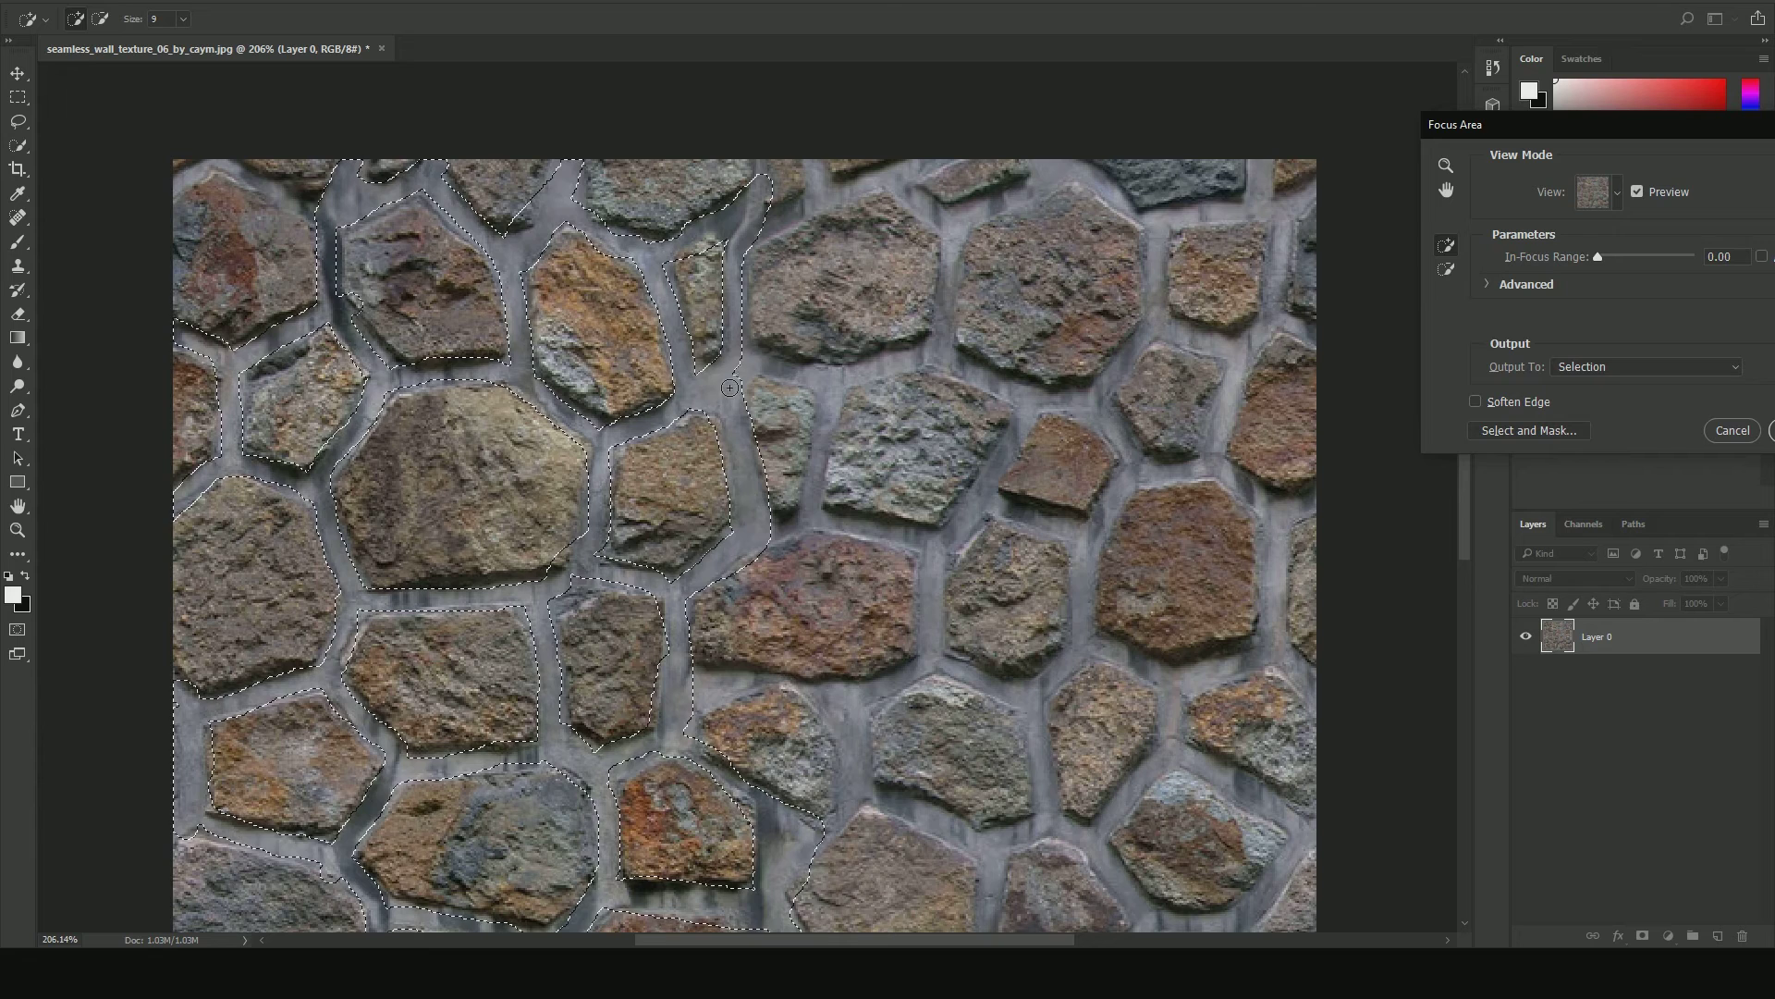
{"action": "left_click_drag", "start_coordinate": [791, 529], "coordinate": [915, 540]}
{"action": "left_click_drag", "start_coordinate": [1034, 403], "coordinate": [966, 371]}
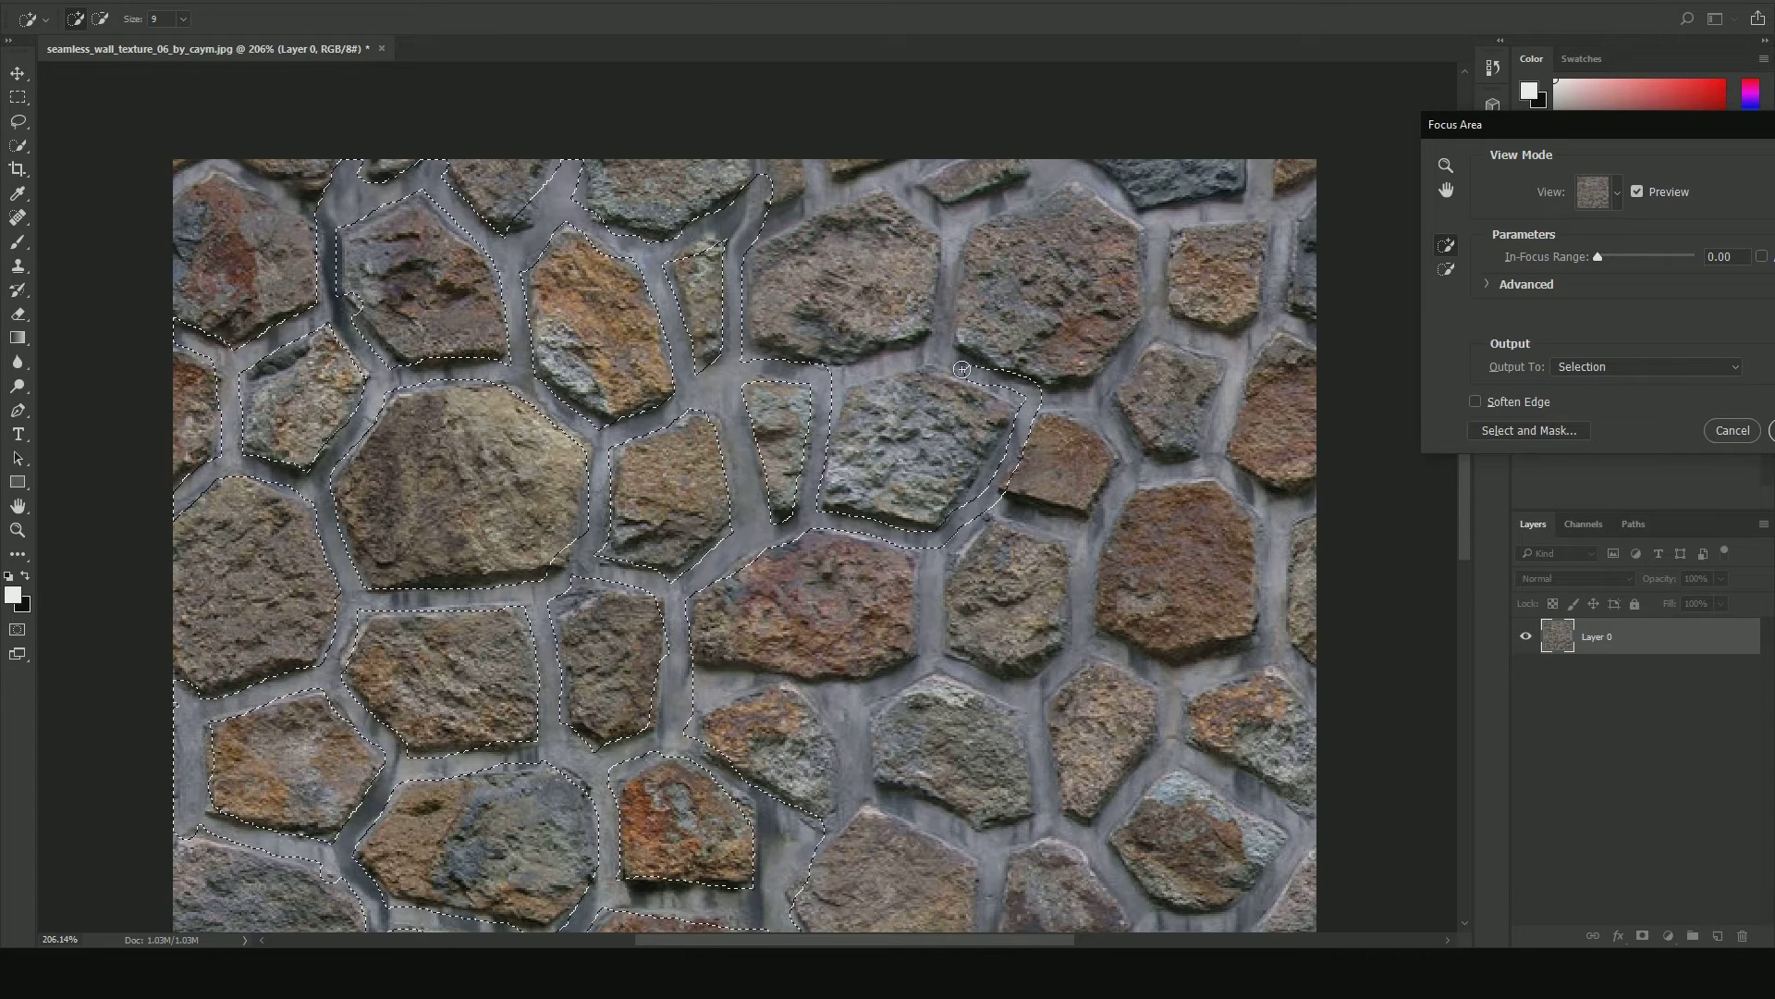
Extend the grout selection through the upper middle out to and down the right edge
{"action": "scroll", "coordinate": [853, 375], "scroll_direction": "up", "scroll_amount": 2}
{"action": "scroll", "coordinate": [854, 375], "scroll_direction": "up", "scroll_amount": 2}
{"action": "mouse_move", "coordinate": [804, 282]}
{"action": "left_mouse_down"}
{"action": "mouse_move", "coordinate": [830, 306]}
{"action": "mouse_move", "coordinate": [879, 296]}
{"action": "mouse_move", "coordinate": [908, 315]}
{"action": "left_mouse_up"}
{"action": "left_click_drag", "start_coordinate": [947, 373], "coordinate": [976, 338]}
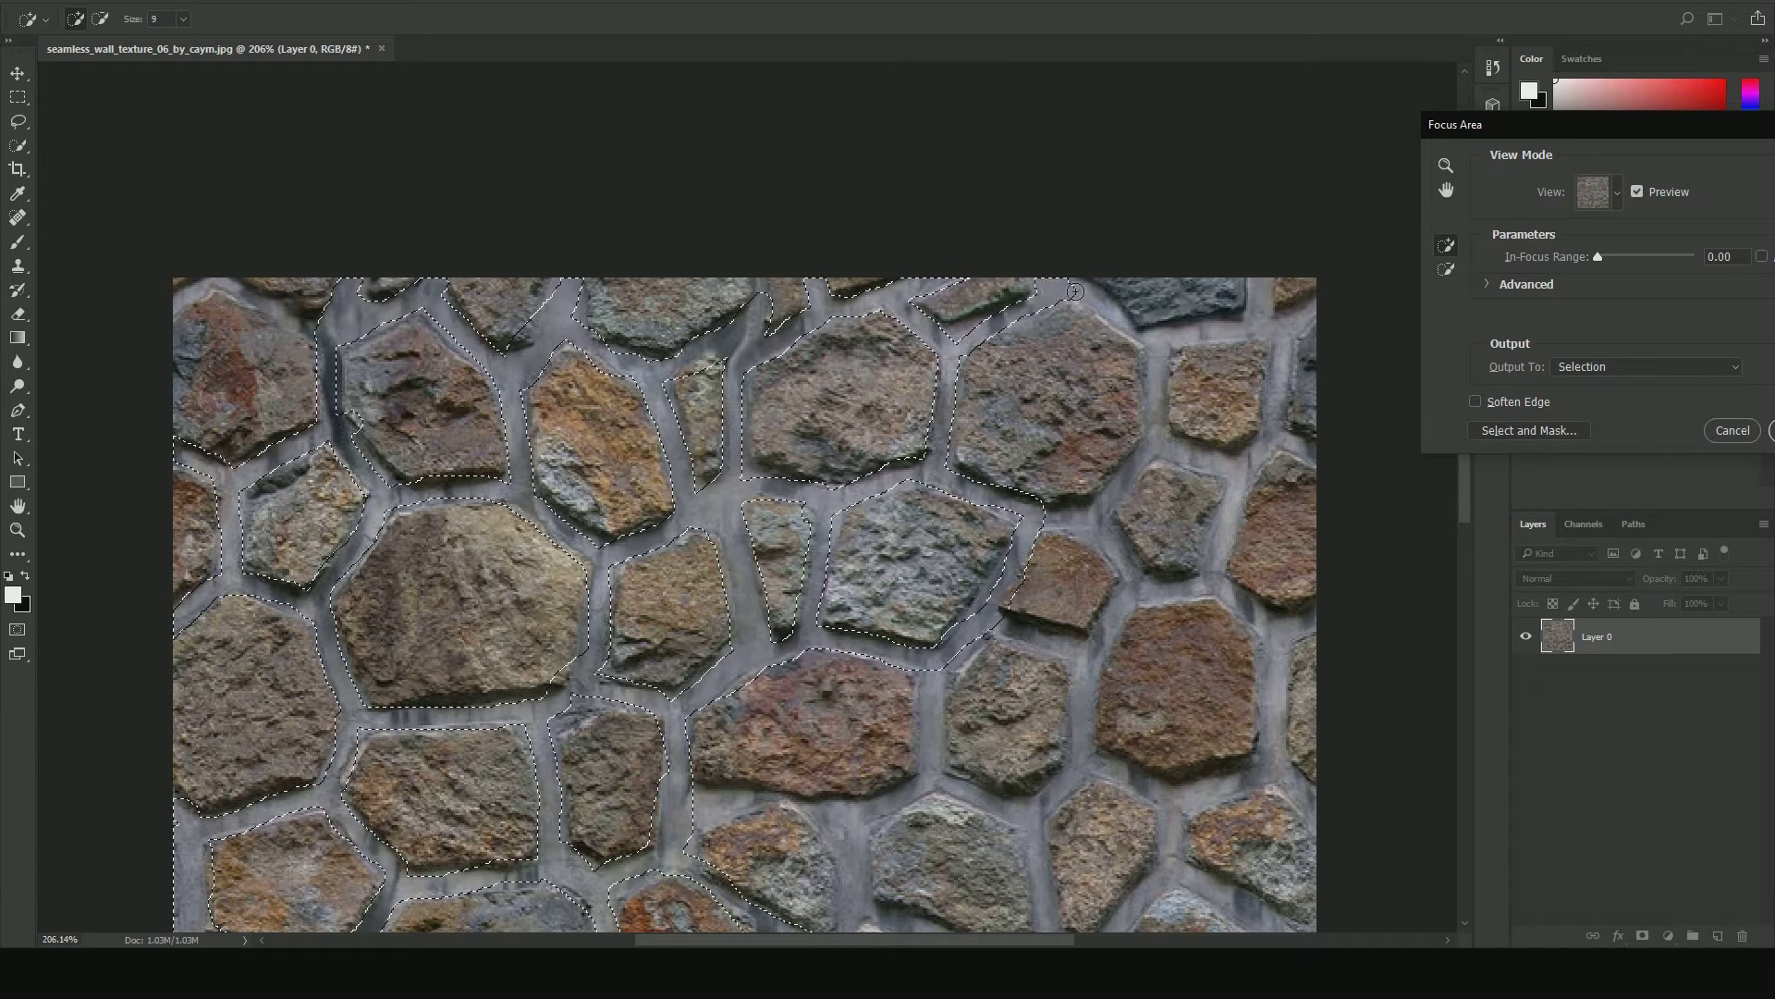
{"action": "mouse_move", "coordinate": [1137, 336]}
{"action": "left_mouse_down"}
{"action": "mouse_move", "coordinate": [1243, 319]}
{"action": "mouse_move", "coordinate": [1265, 268]}
{"action": "mouse_move", "coordinate": [1258, 324]}
{"action": "mouse_move", "coordinate": [1313, 316]}
{"action": "mouse_move", "coordinate": [1271, 436]}
{"action": "left_mouse_up"}
{"action": "mouse_move", "coordinate": [1220, 540]}
{"action": "left_mouse_down"}
{"action": "mouse_move", "coordinate": [1213, 587]}
{"action": "mouse_move", "coordinate": [1312, 629]}
{"action": "left_mouse_up"}
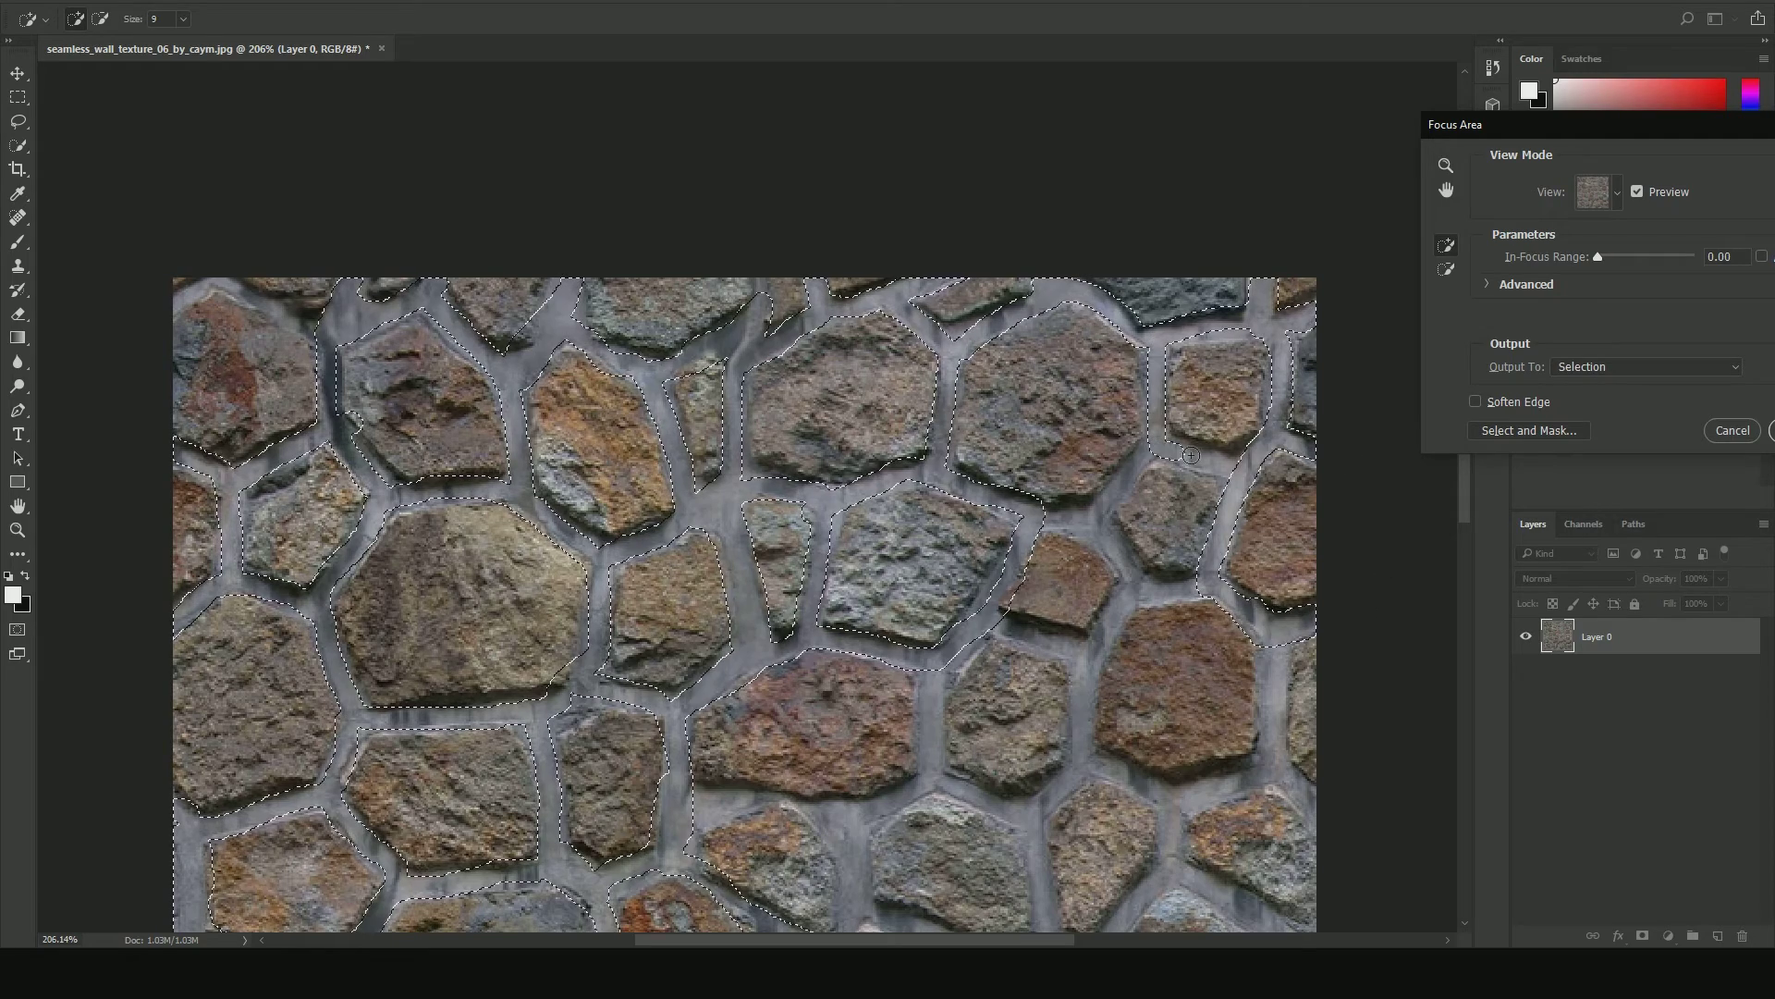
Trace missed grout down from the upper-right stone and across the middle of the wall
{"action": "scroll", "coordinate": [1175, 448], "scroll_direction": "down", "scroll_amount": 2}
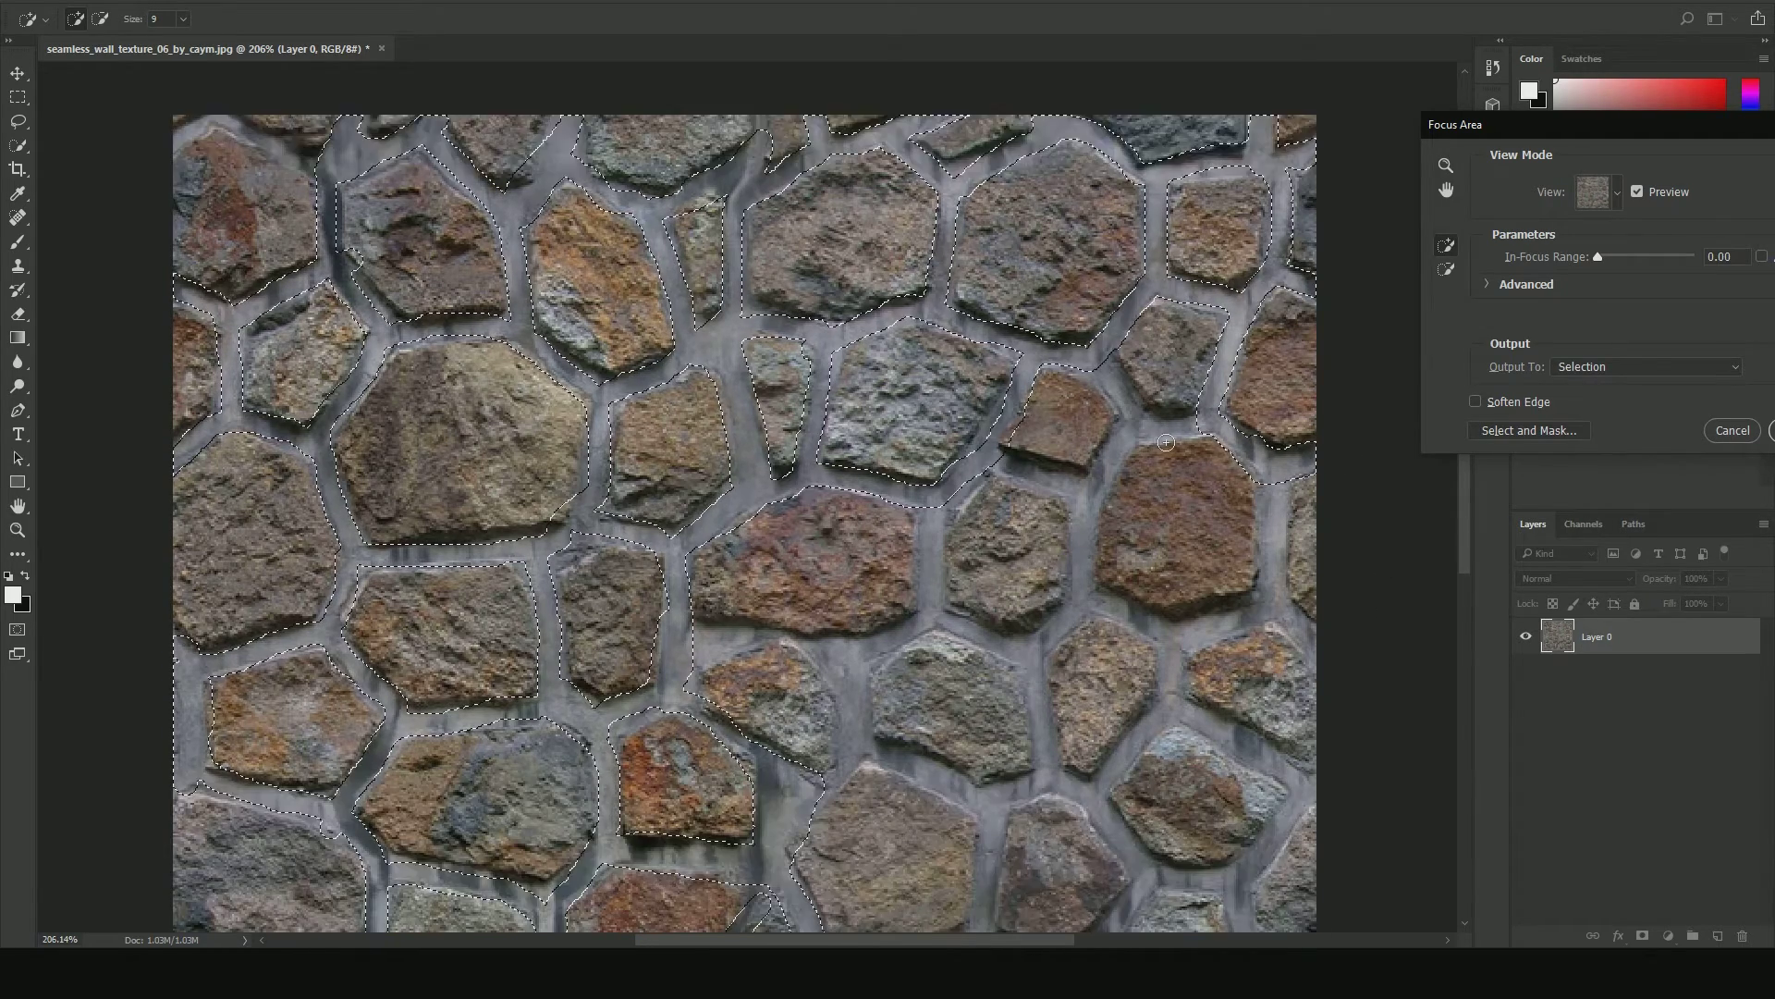
{"action": "scroll", "coordinate": [1165, 442], "scroll_direction": "down", "scroll_amount": 1}
{"action": "scroll", "coordinate": [1165, 442], "scroll_direction": "down", "scroll_amount": 1}
{"action": "left_click_drag", "start_coordinate": [1206, 302], "coordinate": [1072, 364]}
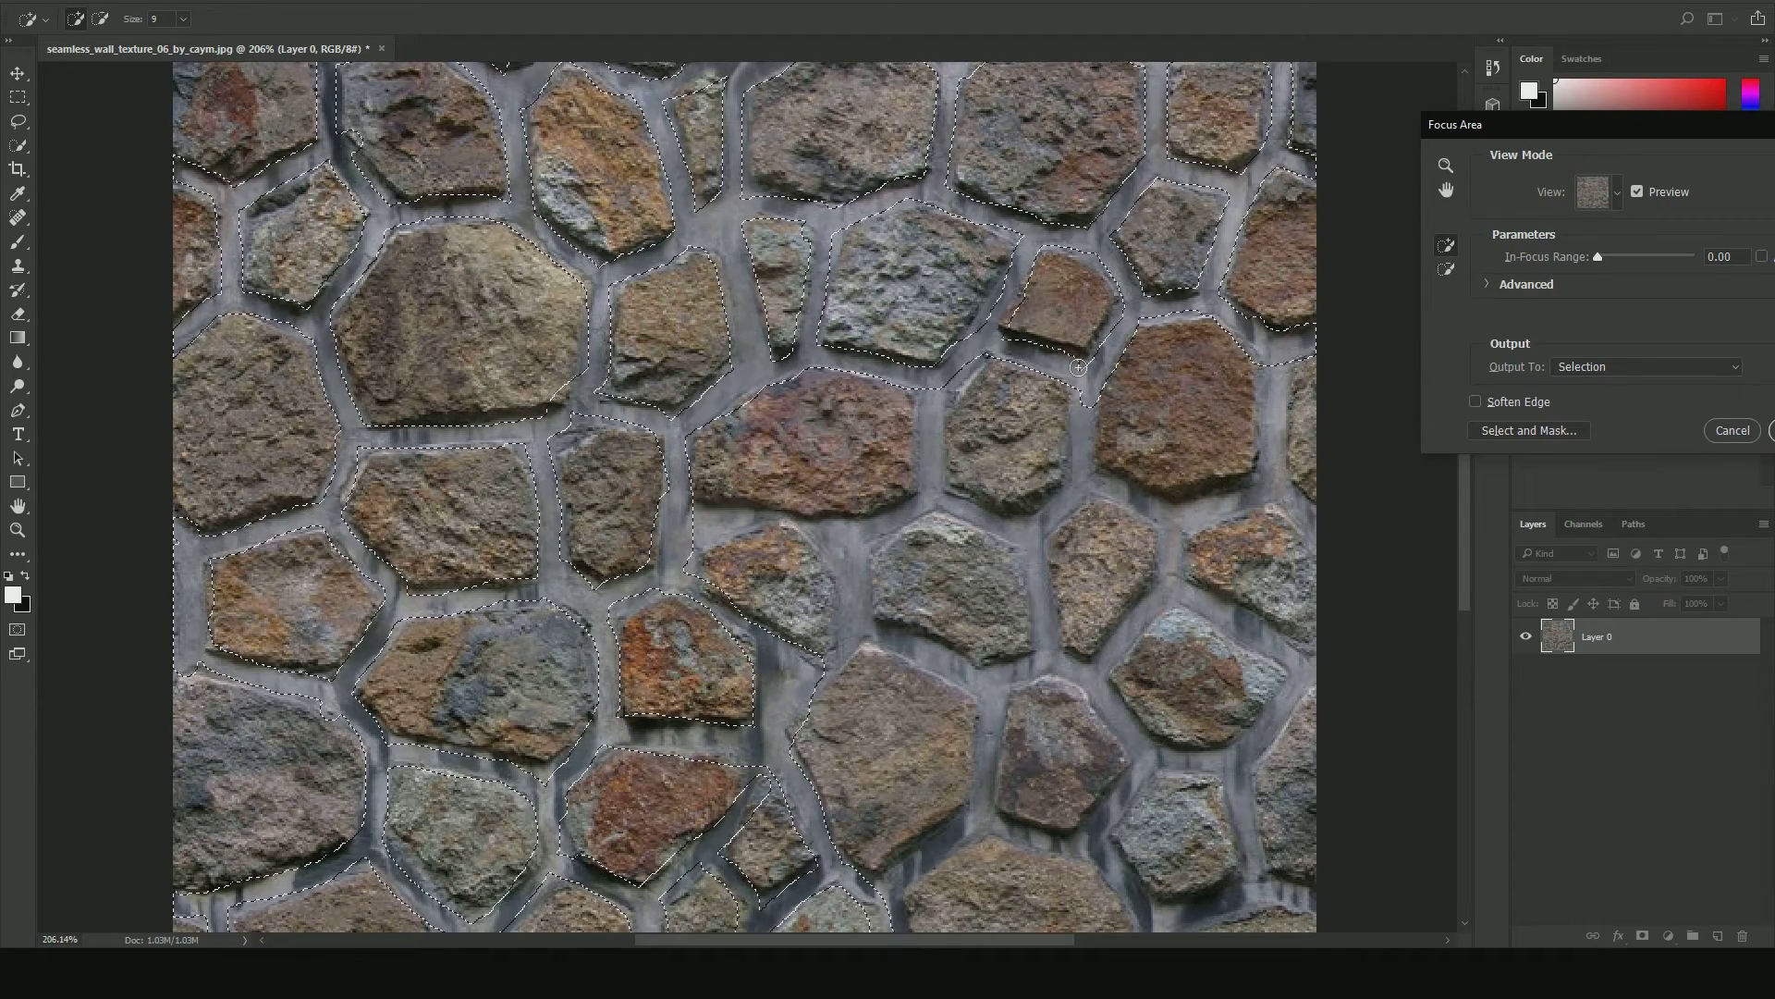
{"action": "scroll", "coordinate": [1074, 361], "scroll_direction": "down", "scroll_amount": 1}
{"action": "scroll", "coordinate": [1082, 350], "scroll_direction": "down", "scroll_amount": 1}
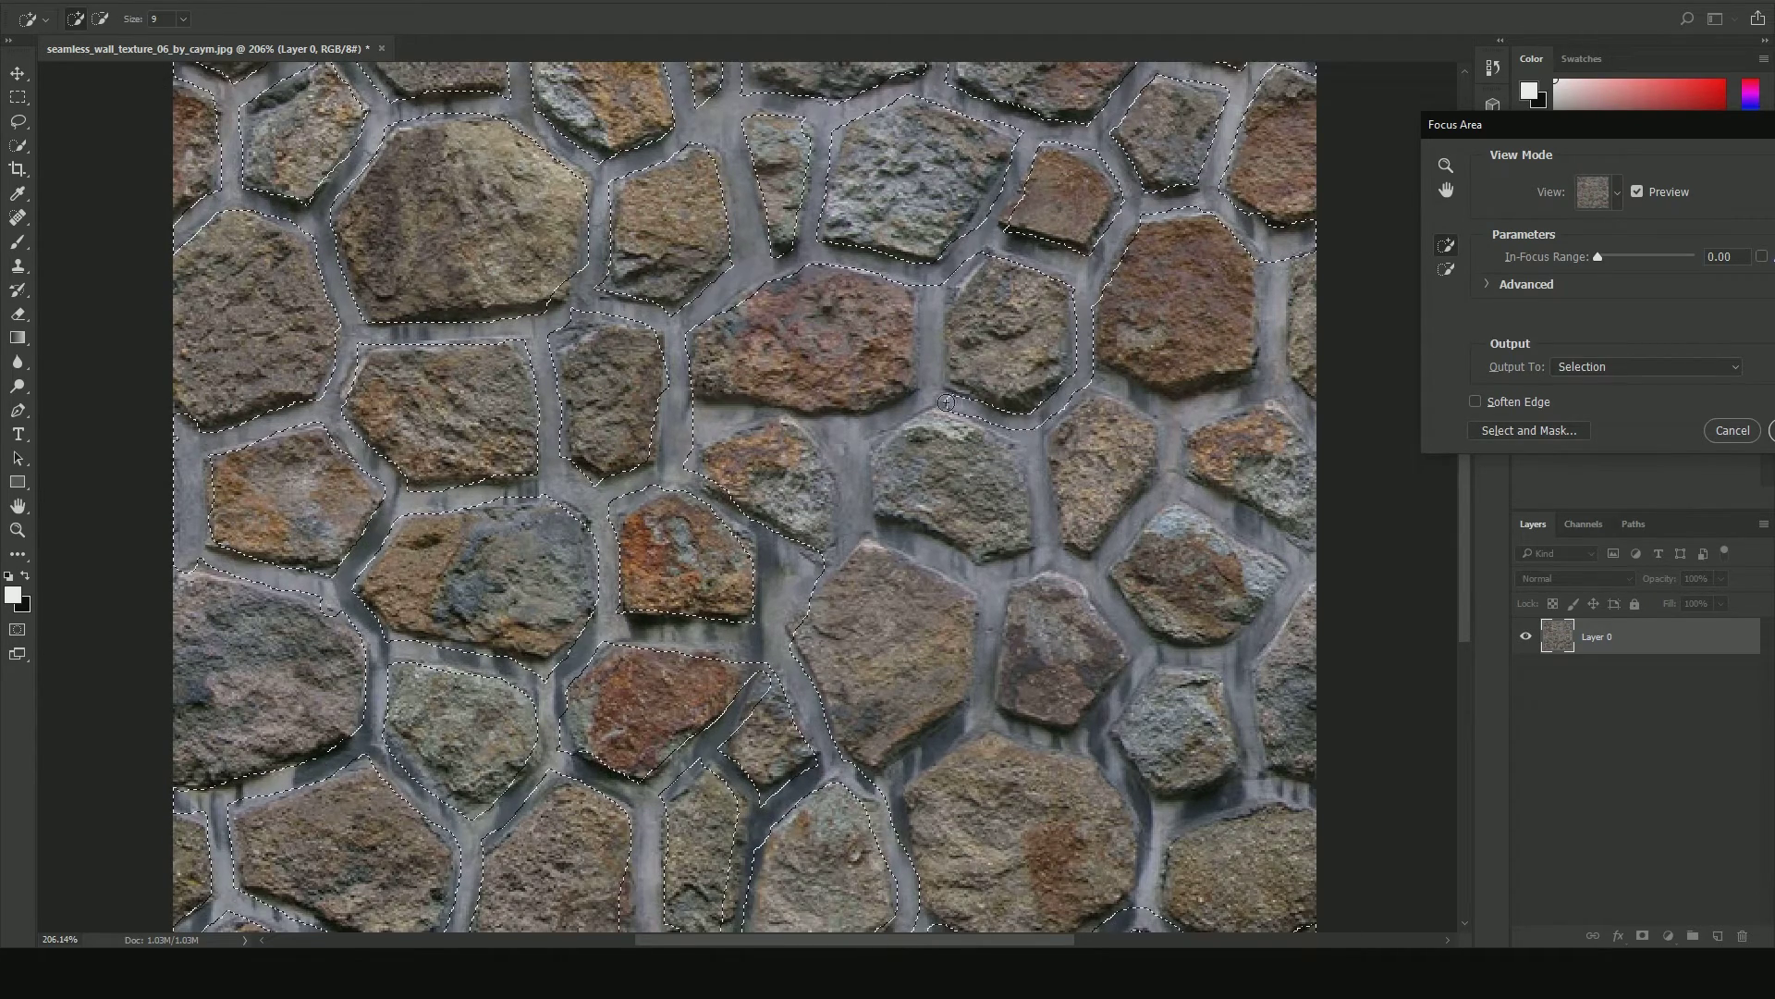
{"action": "scroll", "coordinate": [930, 303], "scroll_direction": "down", "scroll_amount": 1}
{"action": "scroll", "coordinate": [931, 303], "scroll_direction": "down", "scroll_amount": 1}
{"action": "mouse_move", "coordinate": [696, 301]}
{"action": "left_mouse_down"}
{"action": "mouse_move", "coordinate": [754, 285]}
{"action": "mouse_move", "coordinate": [834, 307]}
{"action": "left_mouse_up"}
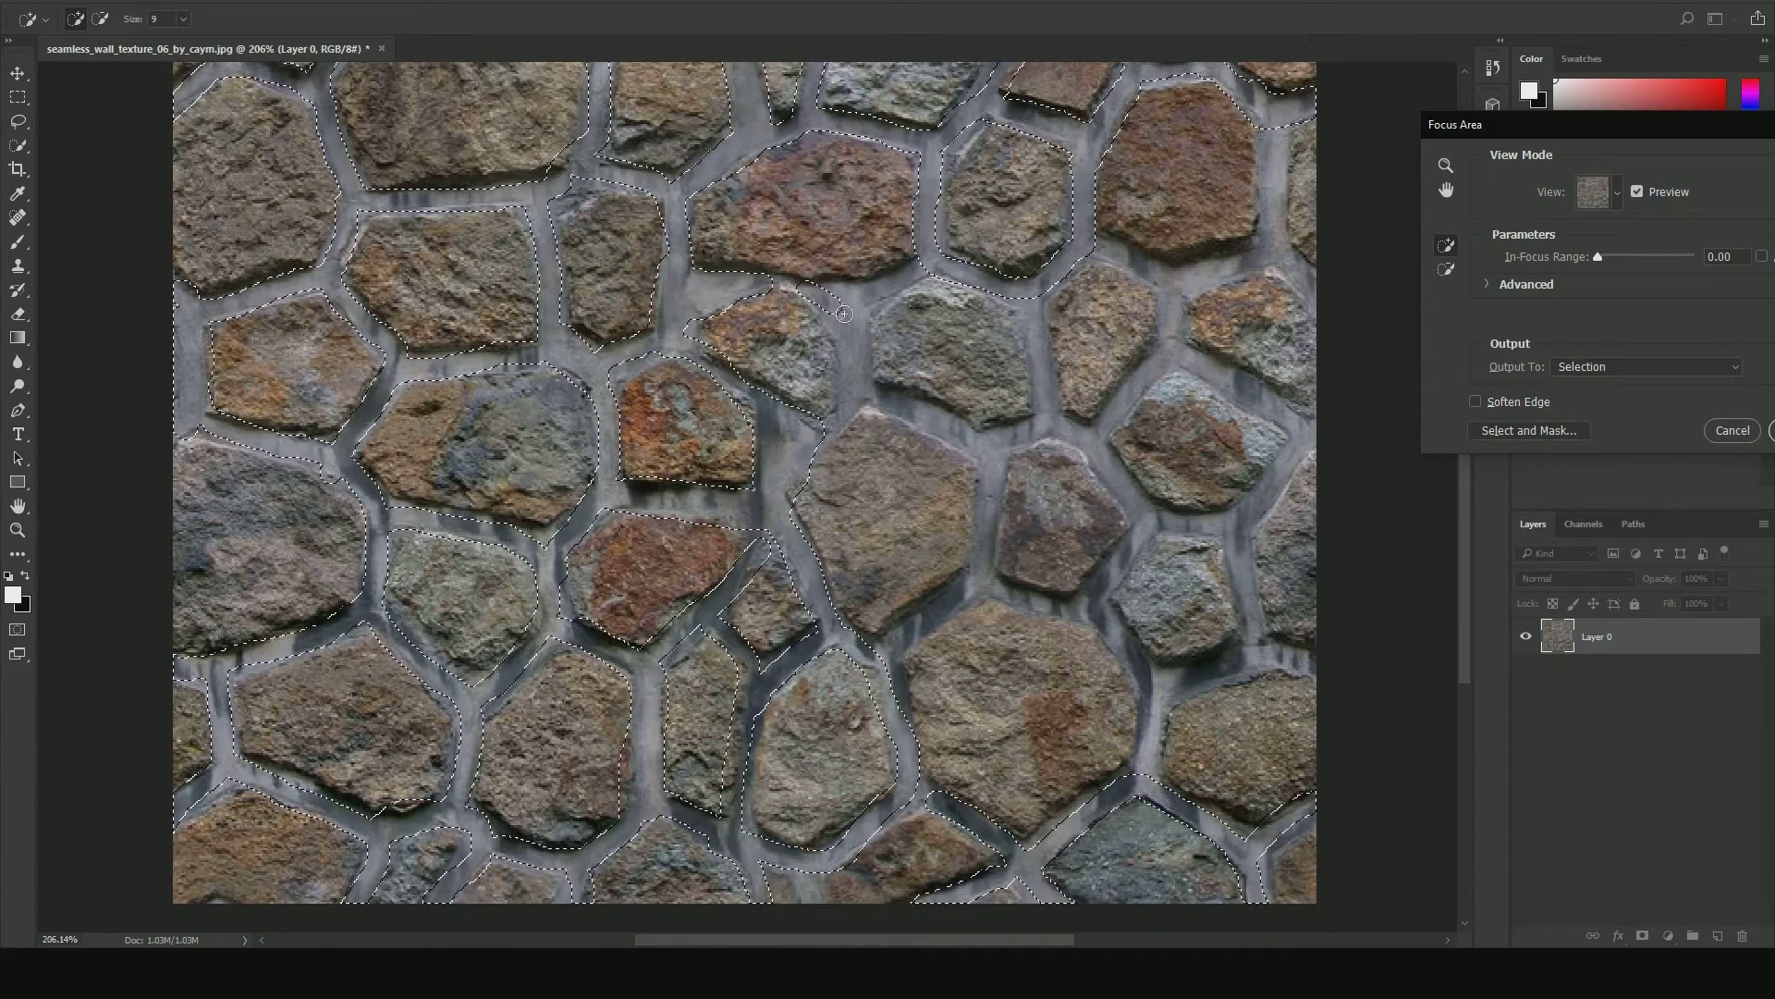
Add the missed grout in the upper-right area and along the top-right edge
{"action": "scroll", "coordinate": [864, 282], "scroll_direction": "down", "scroll_amount": 2}
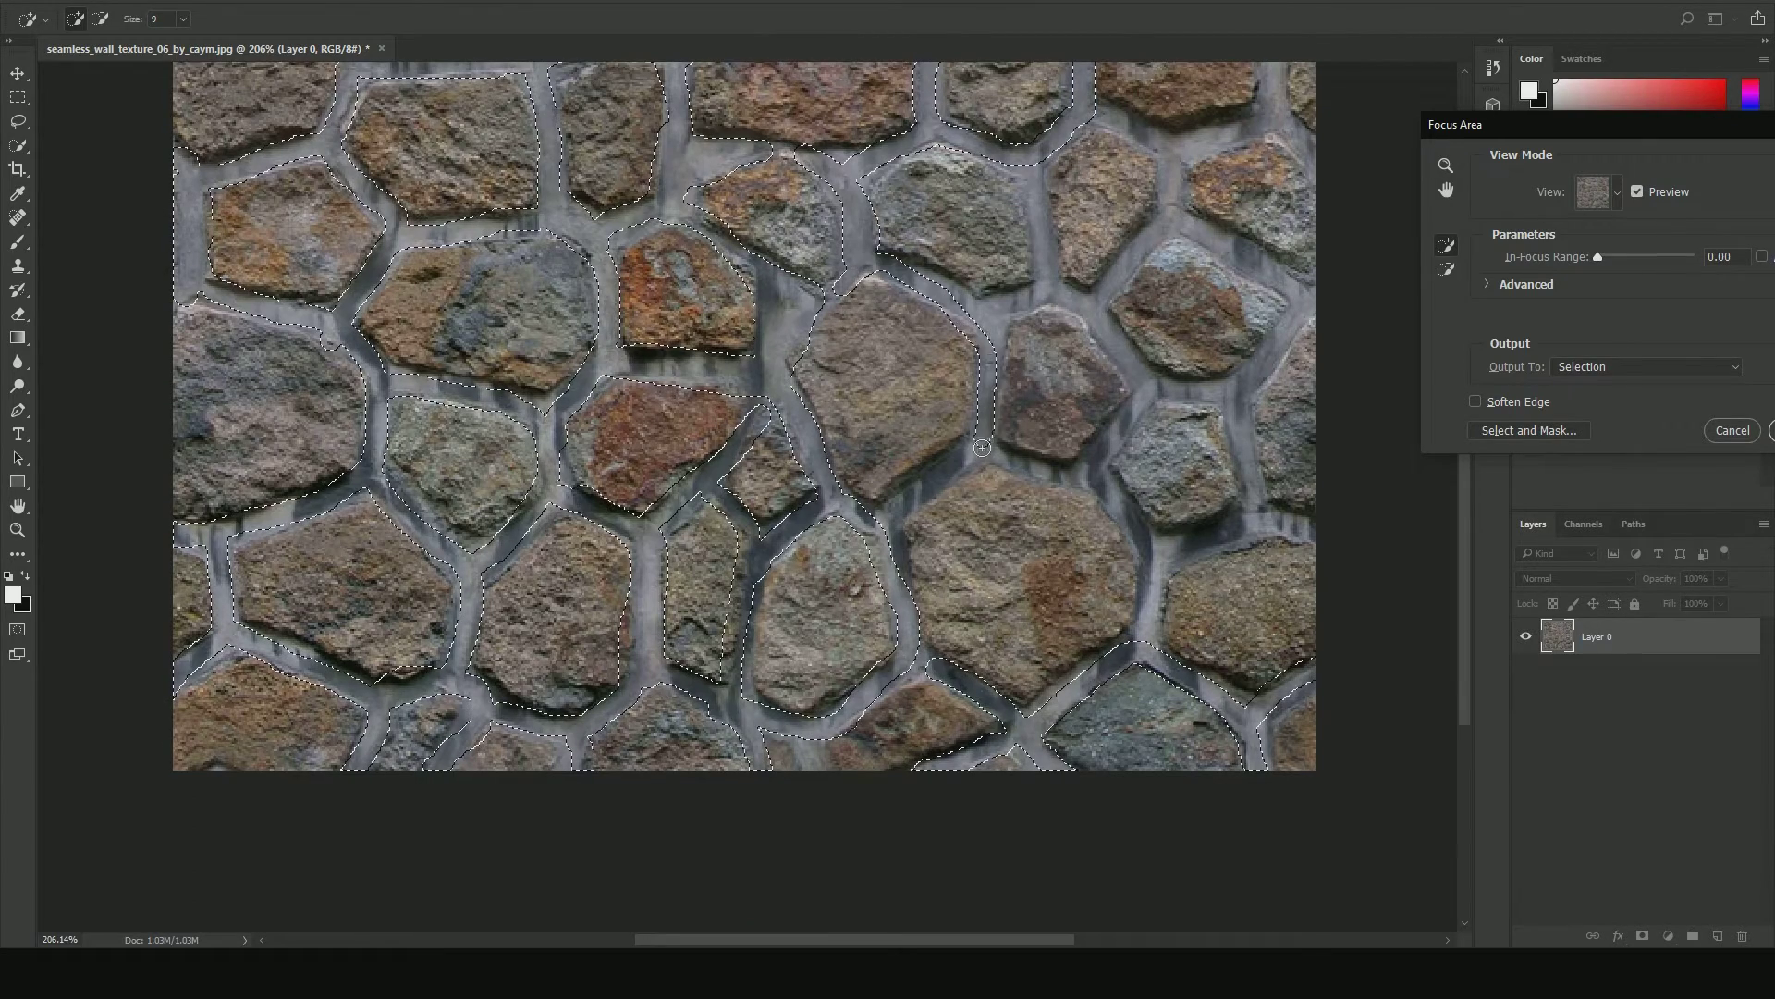
{"action": "scroll", "coordinate": [921, 497], "scroll_direction": "down", "scroll_amount": 2}
{"action": "left_click_drag", "start_coordinate": [970, 222], "coordinate": [1052, 170]}
{"action": "scroll", "coordinate": [1053, 170], "scroll_direction": "up", "scroll_amount": 1}
{"action": "left_click_drag", "start_coordinate": [1052, 245], "coordinate": [1048, 204]}
{"action": "left_click_drag", "start_coordinate": [1089, 262], "coordinate": [1170, 178]}
{"action": "left_click_drag", "start_coordinate": [1133, 103], "coordinate": [1238, 107]}
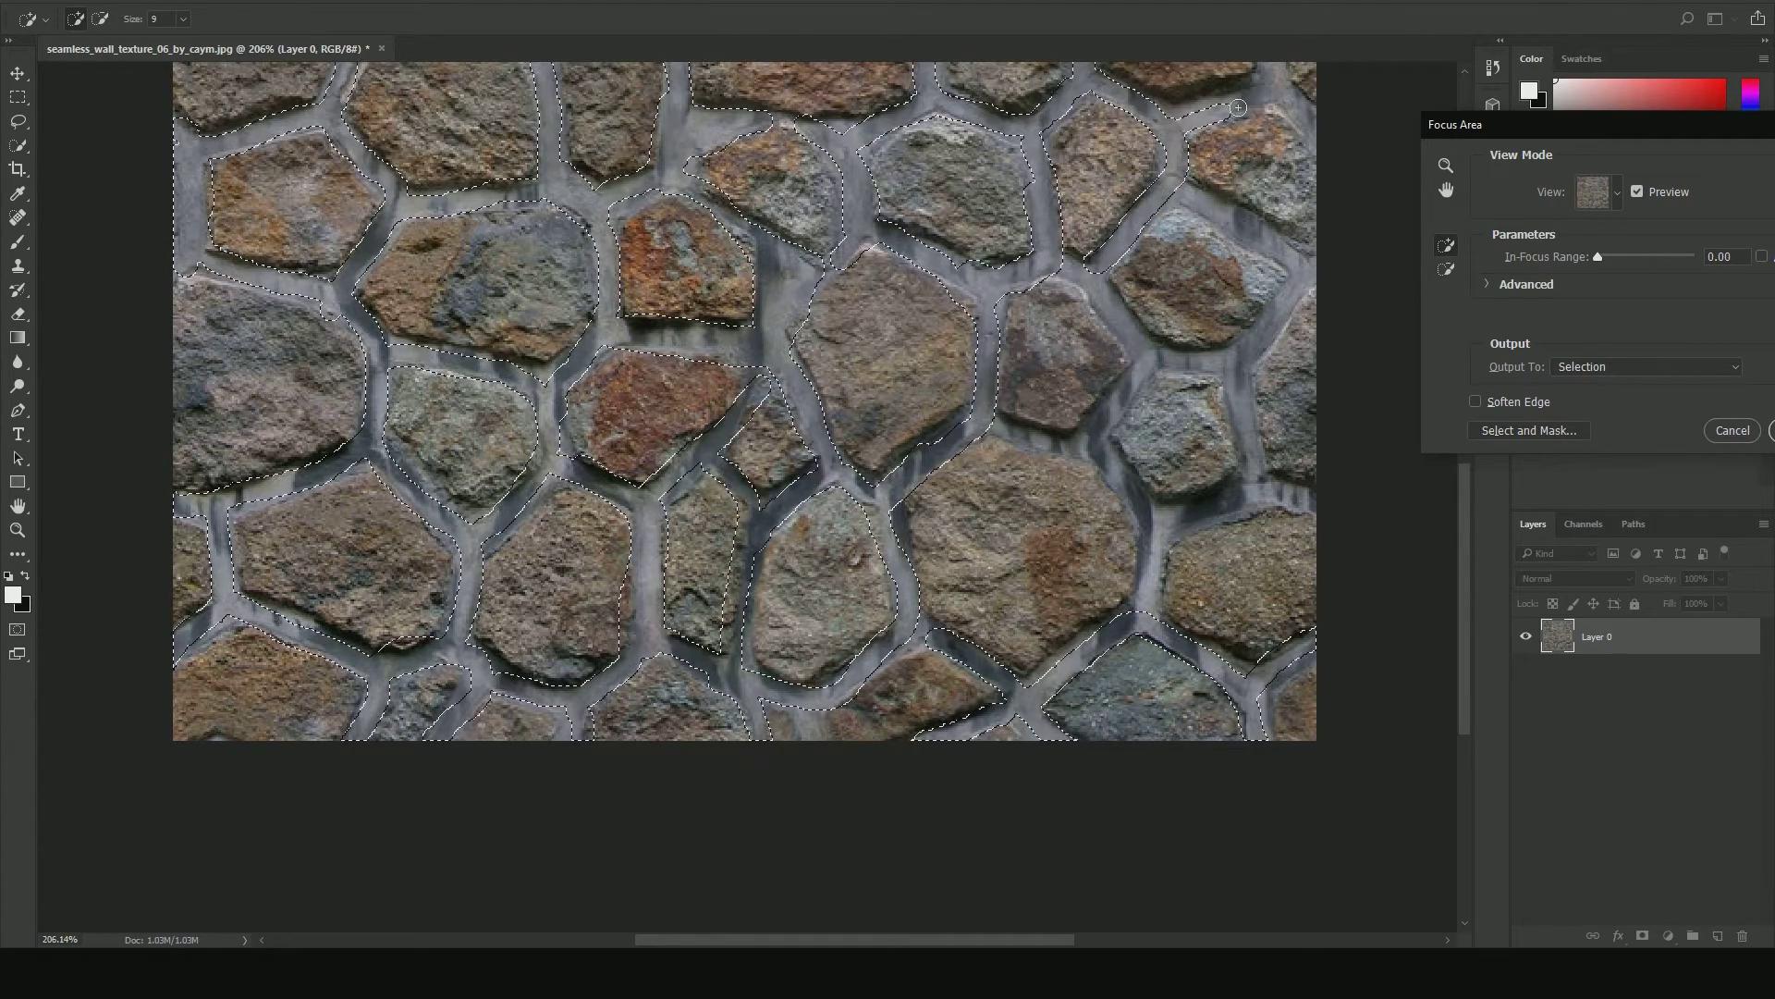
{"action": "scroll", "coordinate": [1313, 203], "scroll_direction": "up", "scroll_amount": 2}
{"action": "scroll", "coordinate": [1294, 259], "scroll_direction": "up", "scroll_amount": 2}
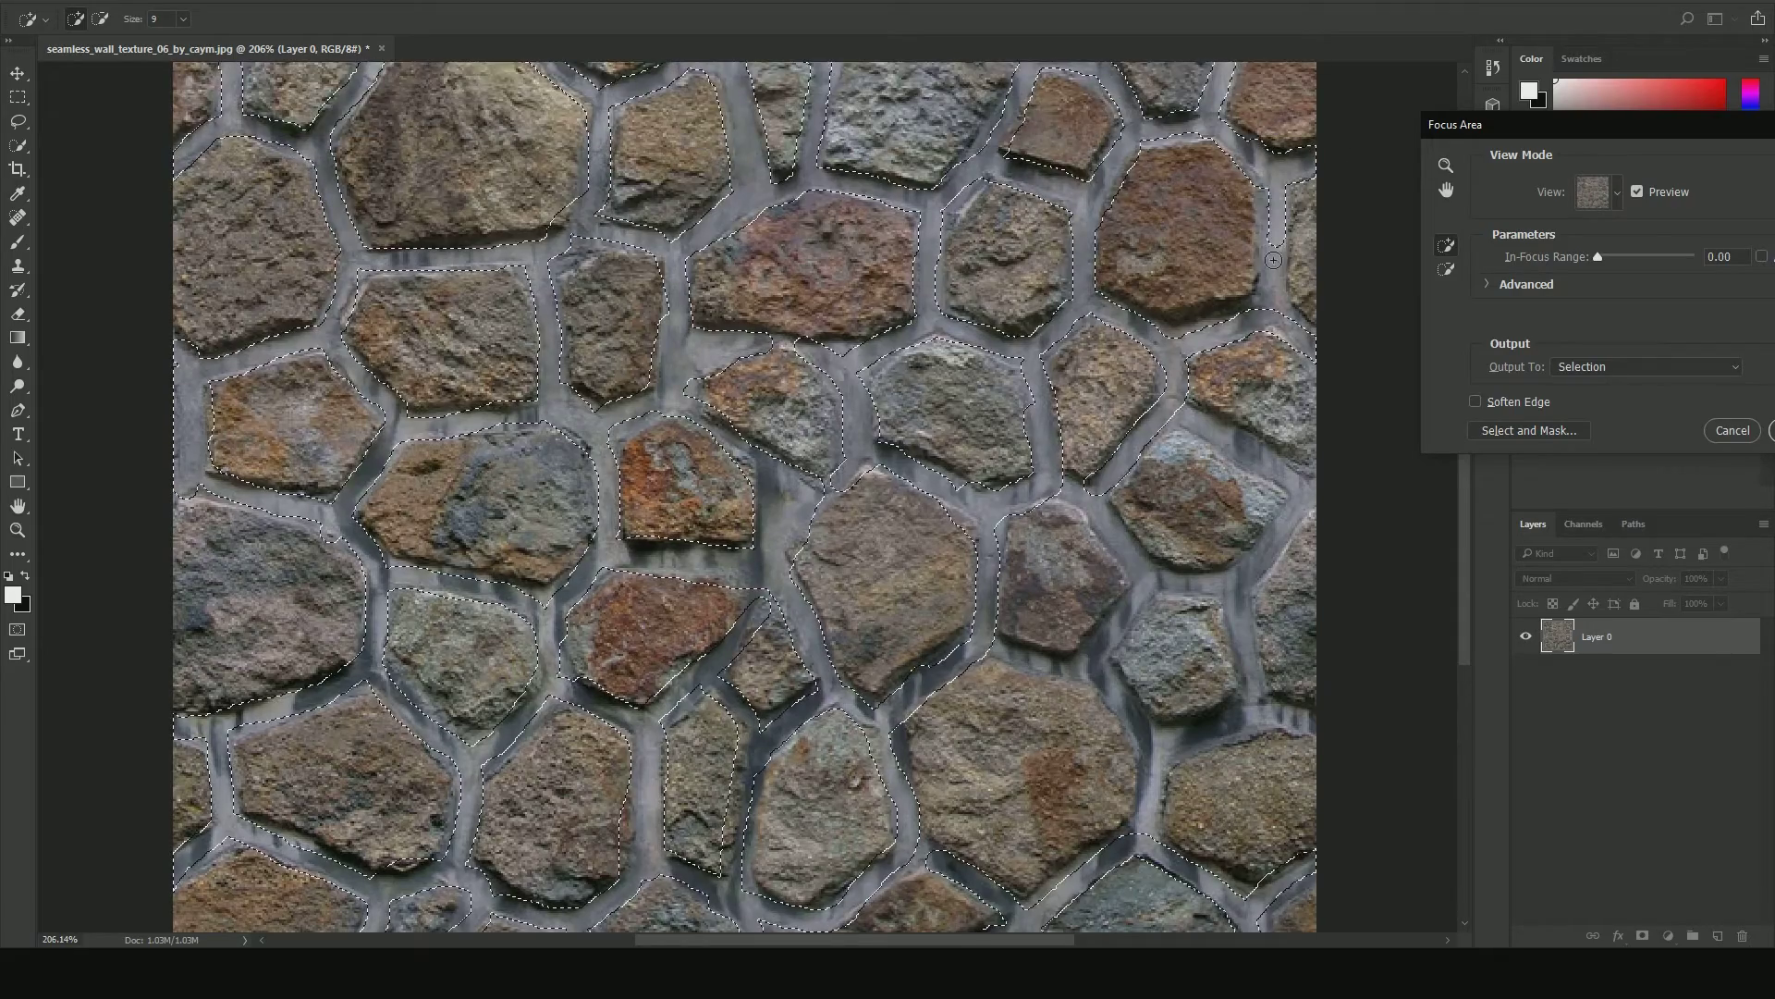
{"action": "scroll", "coordinate": [1263, 304], "scroll_direction": "down", "scroll_amount": 1}
{"action": "scroll", "coordinate": [1285, 323], "scroll_direction": "down", "scroll_amount": 1}
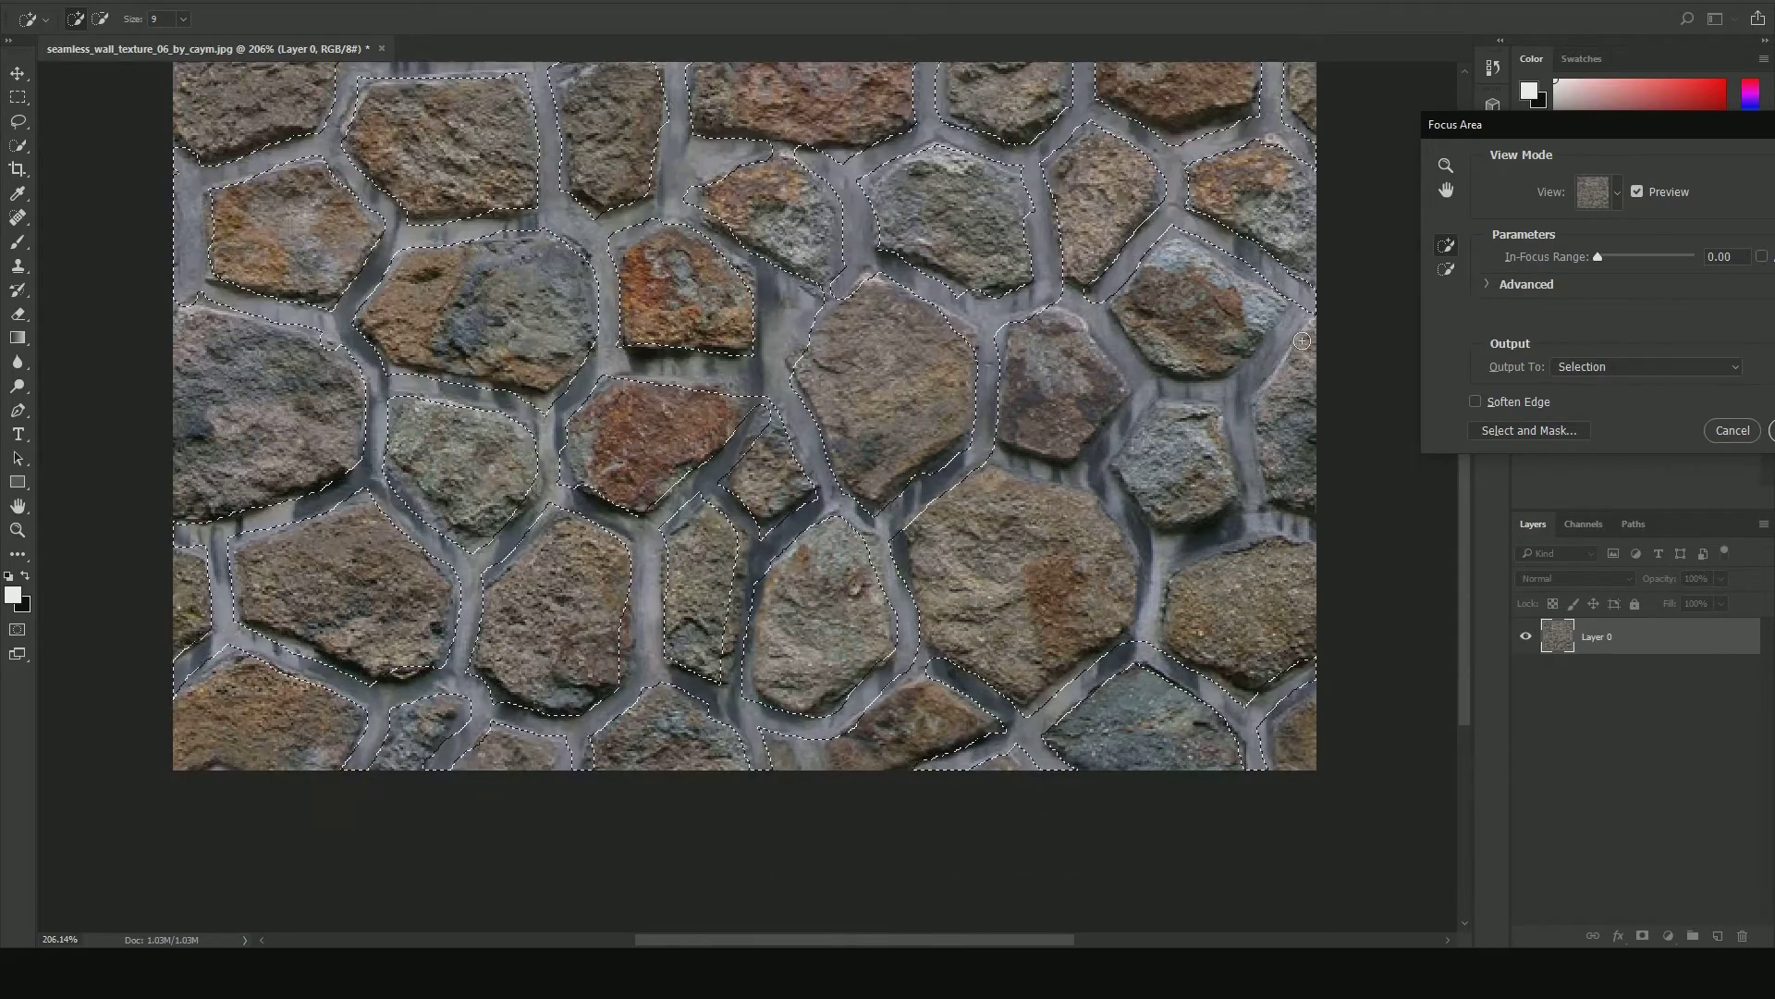
Add the remaining right and lower grout, then confirm the Focus Area selection
{"action": "left_click_drag", "start_coordinate": [1235, 437], "coordinate": [1107, 318]}
{"action": "scroll", "coordinate": [1165, 379], "scroll_direction": "down", "scroll_amount": 3}
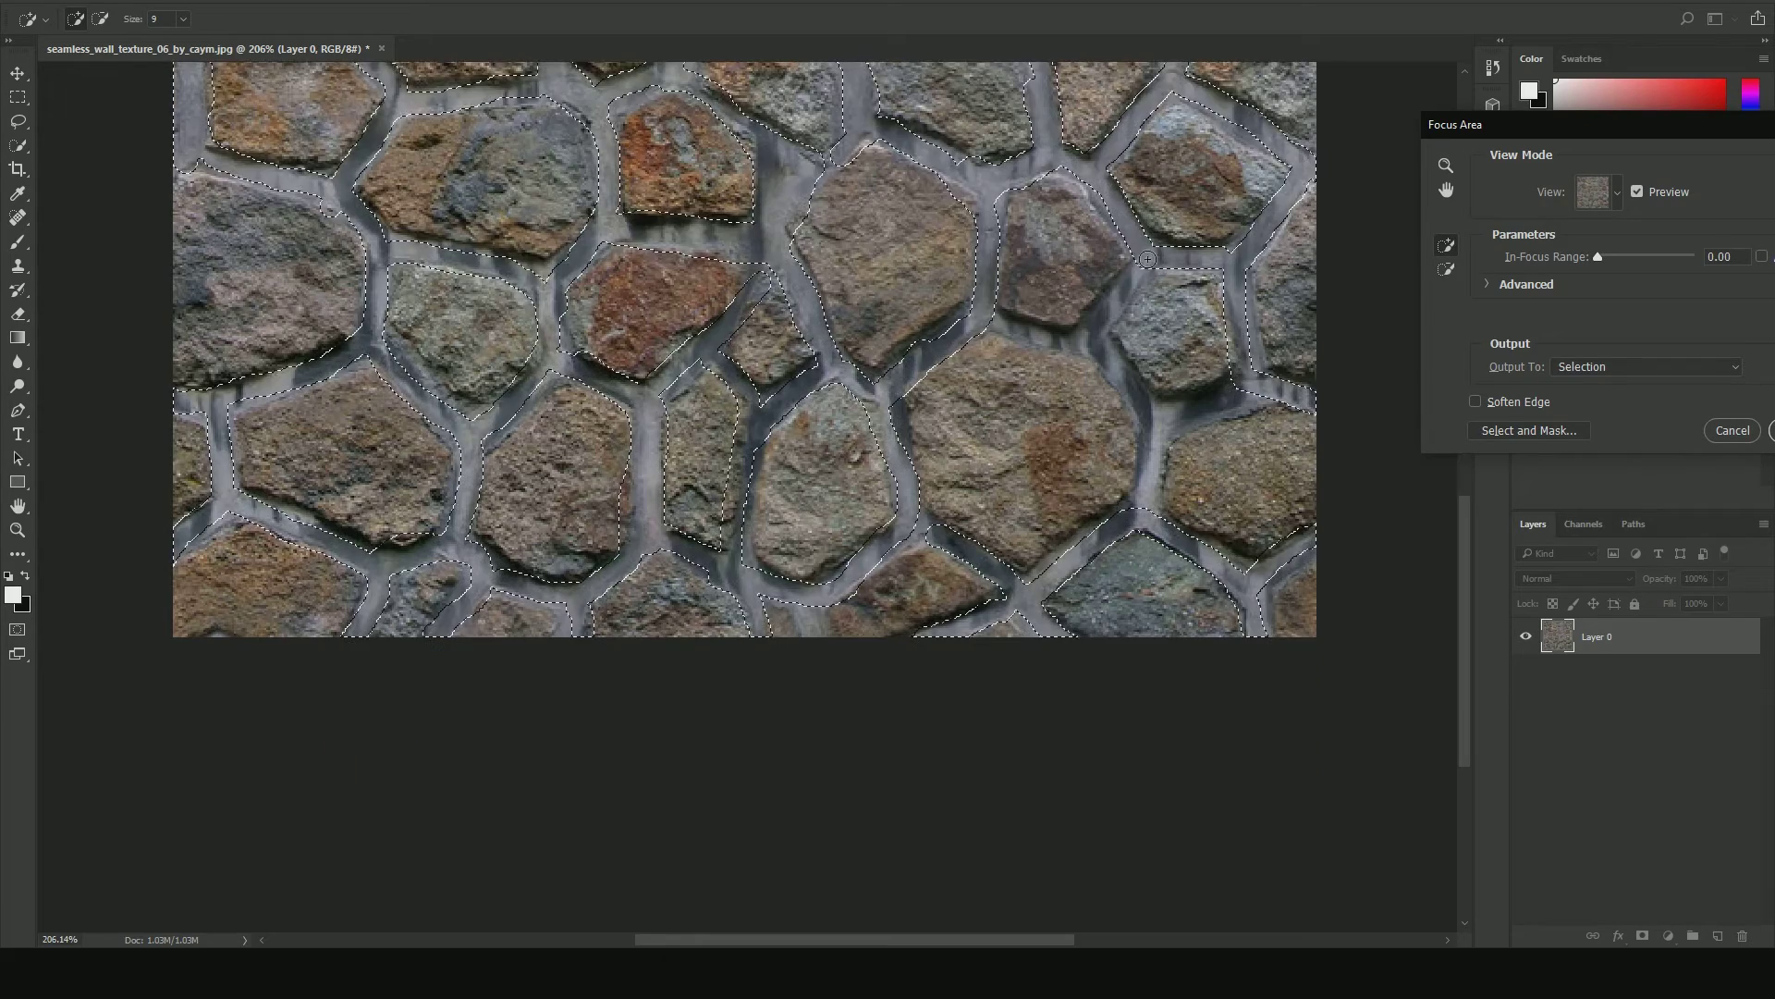
{"action": "left_click_drag", "start_coordinate": [1267, 382], "coordinate": [1092, 537]}
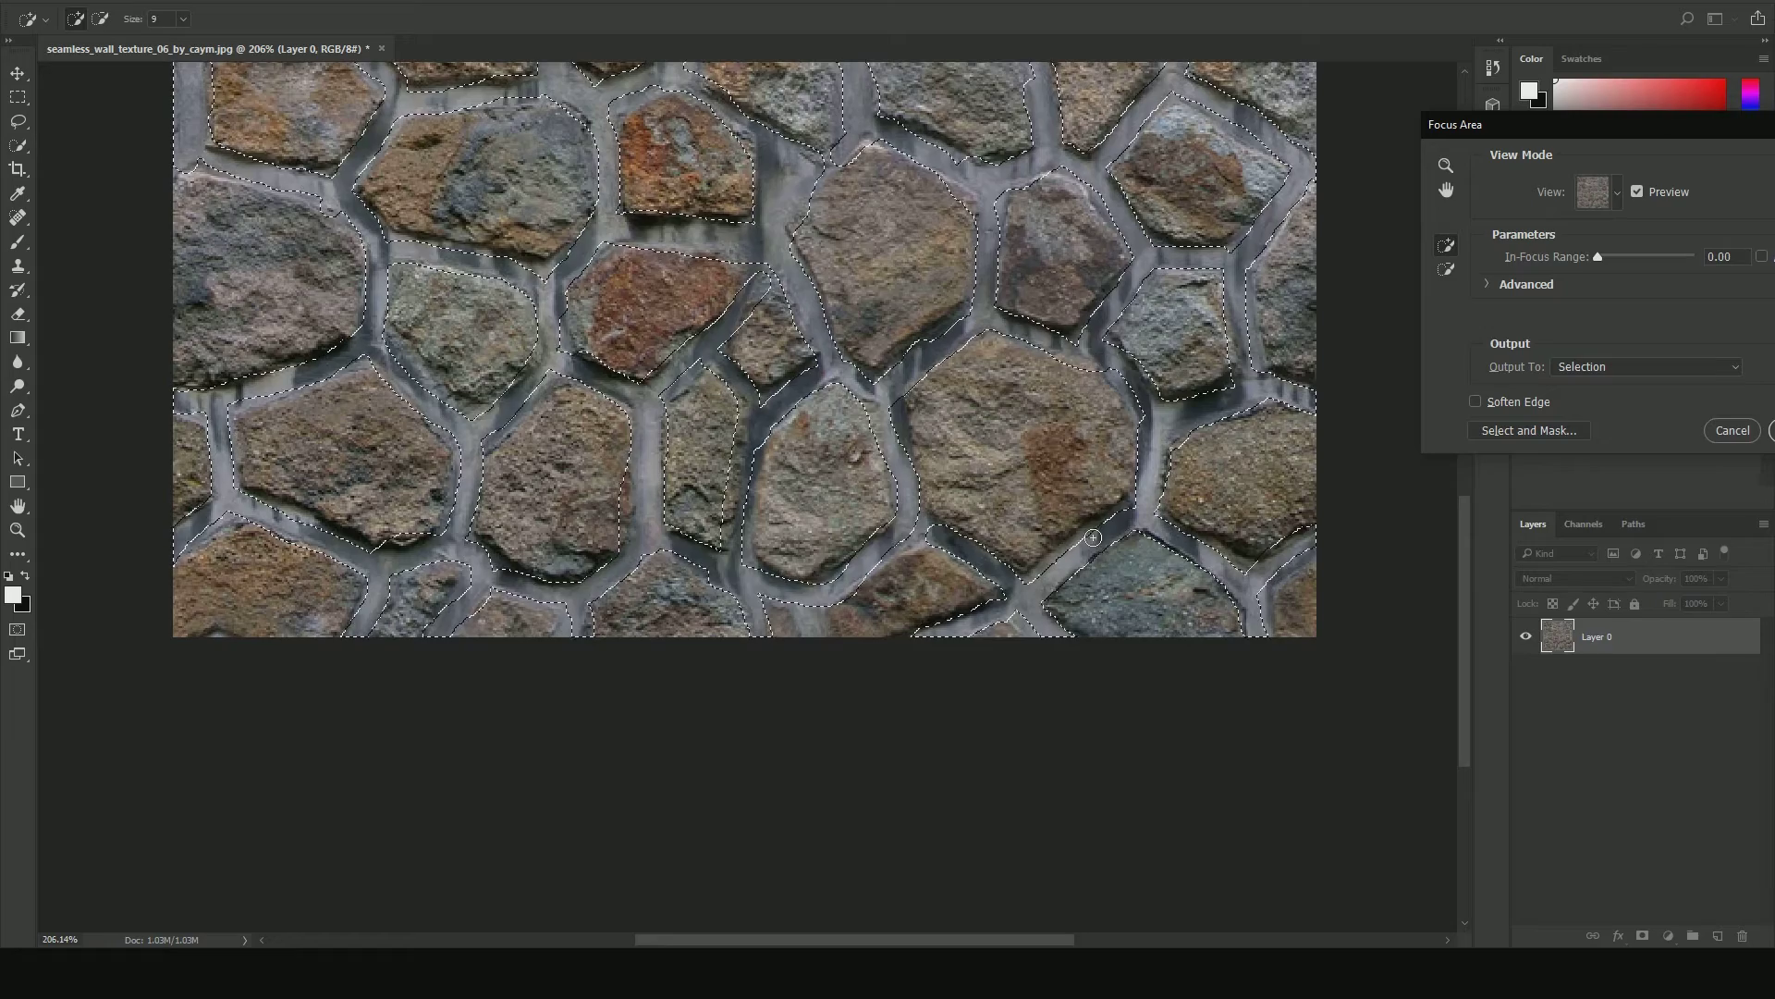
{"action": "scroll", "coordinate": [918, 324], "scroll_direction": "down", "scroll_amount": 3, "text": "alt"}
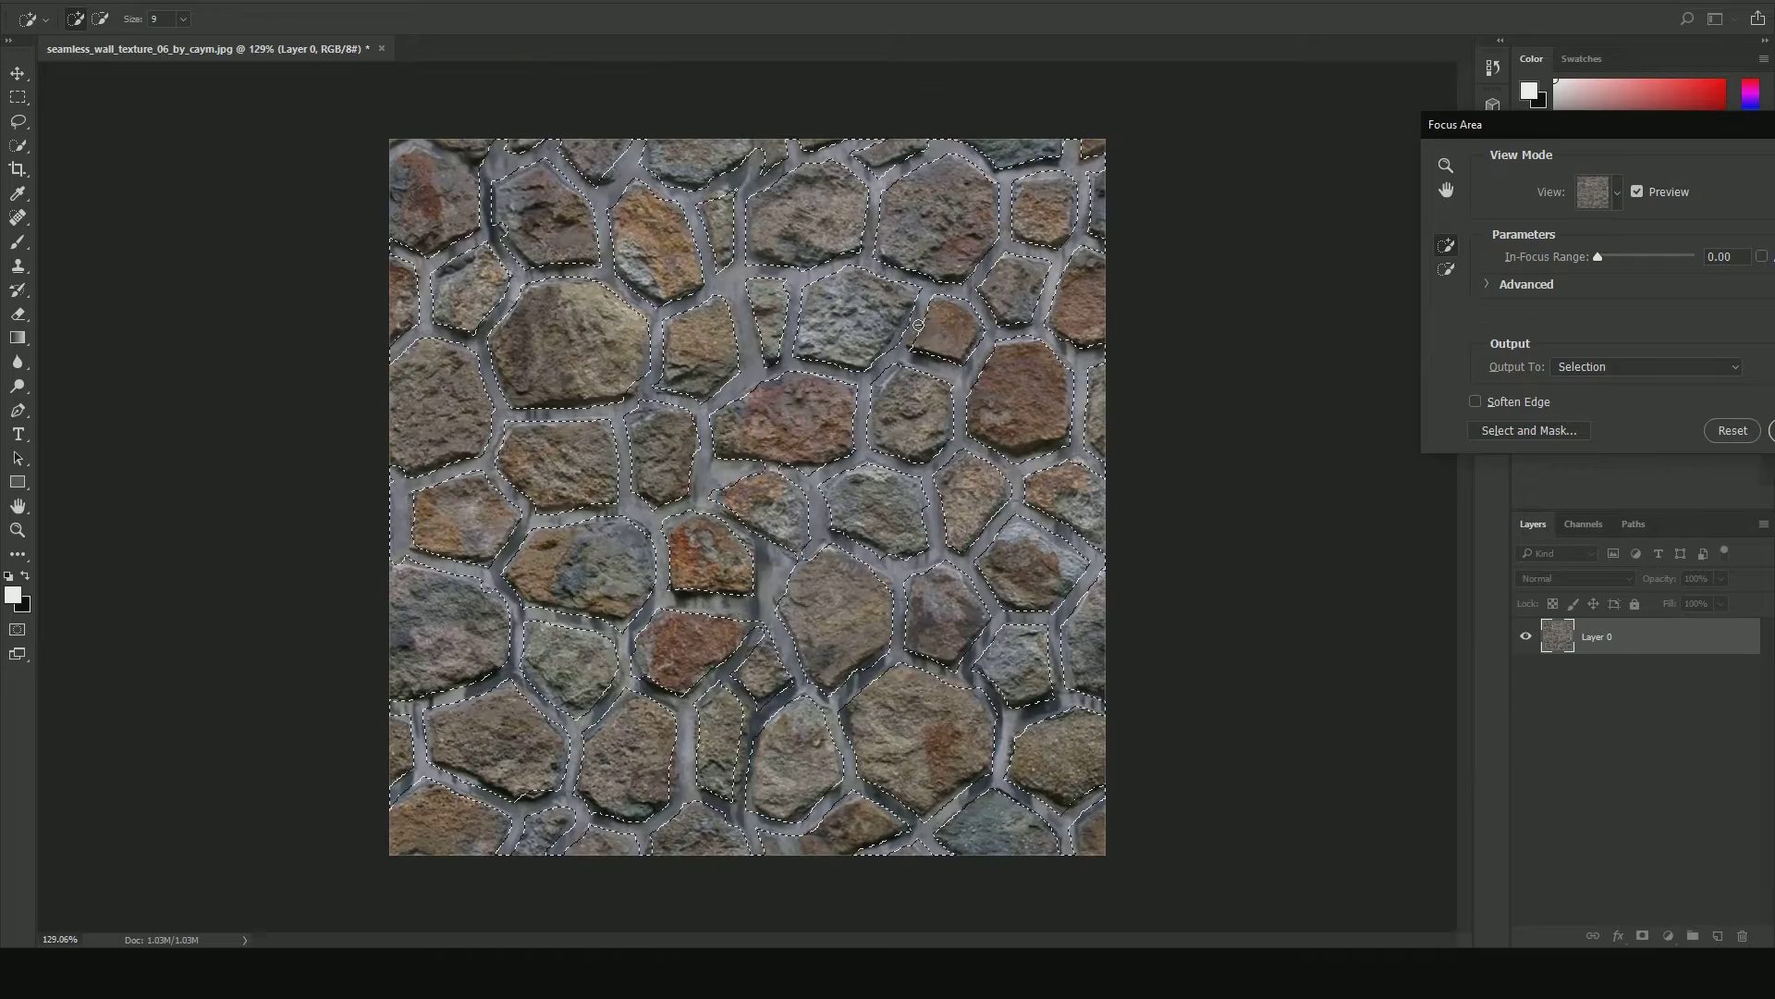
{"action": "scroll", "coordinate": [754, 622], "scroll_direction": "up", "scroll_amount": 2, "text": "alt"}
{"action": "scroll", "coordinate": [754, 621], "scroll_direction": "down", "scroll_amount": 1}
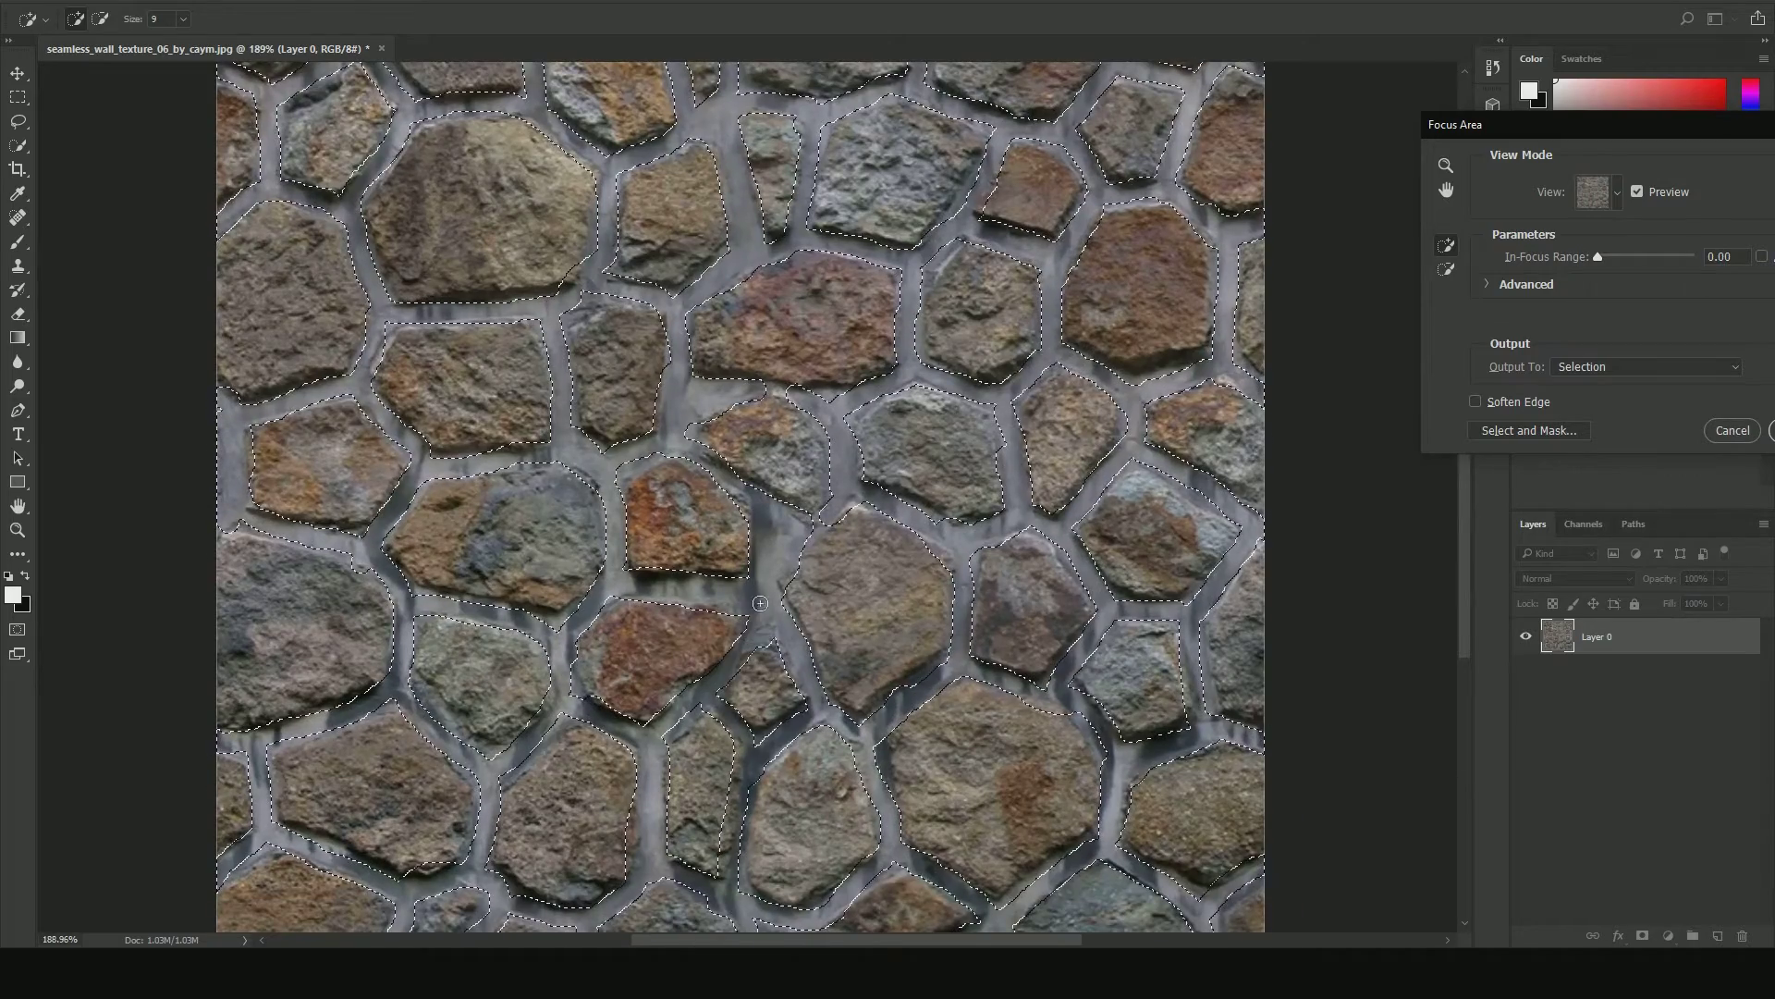
{"action": "scroll", "coordinate": [749, 529], "scroll_direction": "down", "scroll_amount": 2, "text": "alt"}
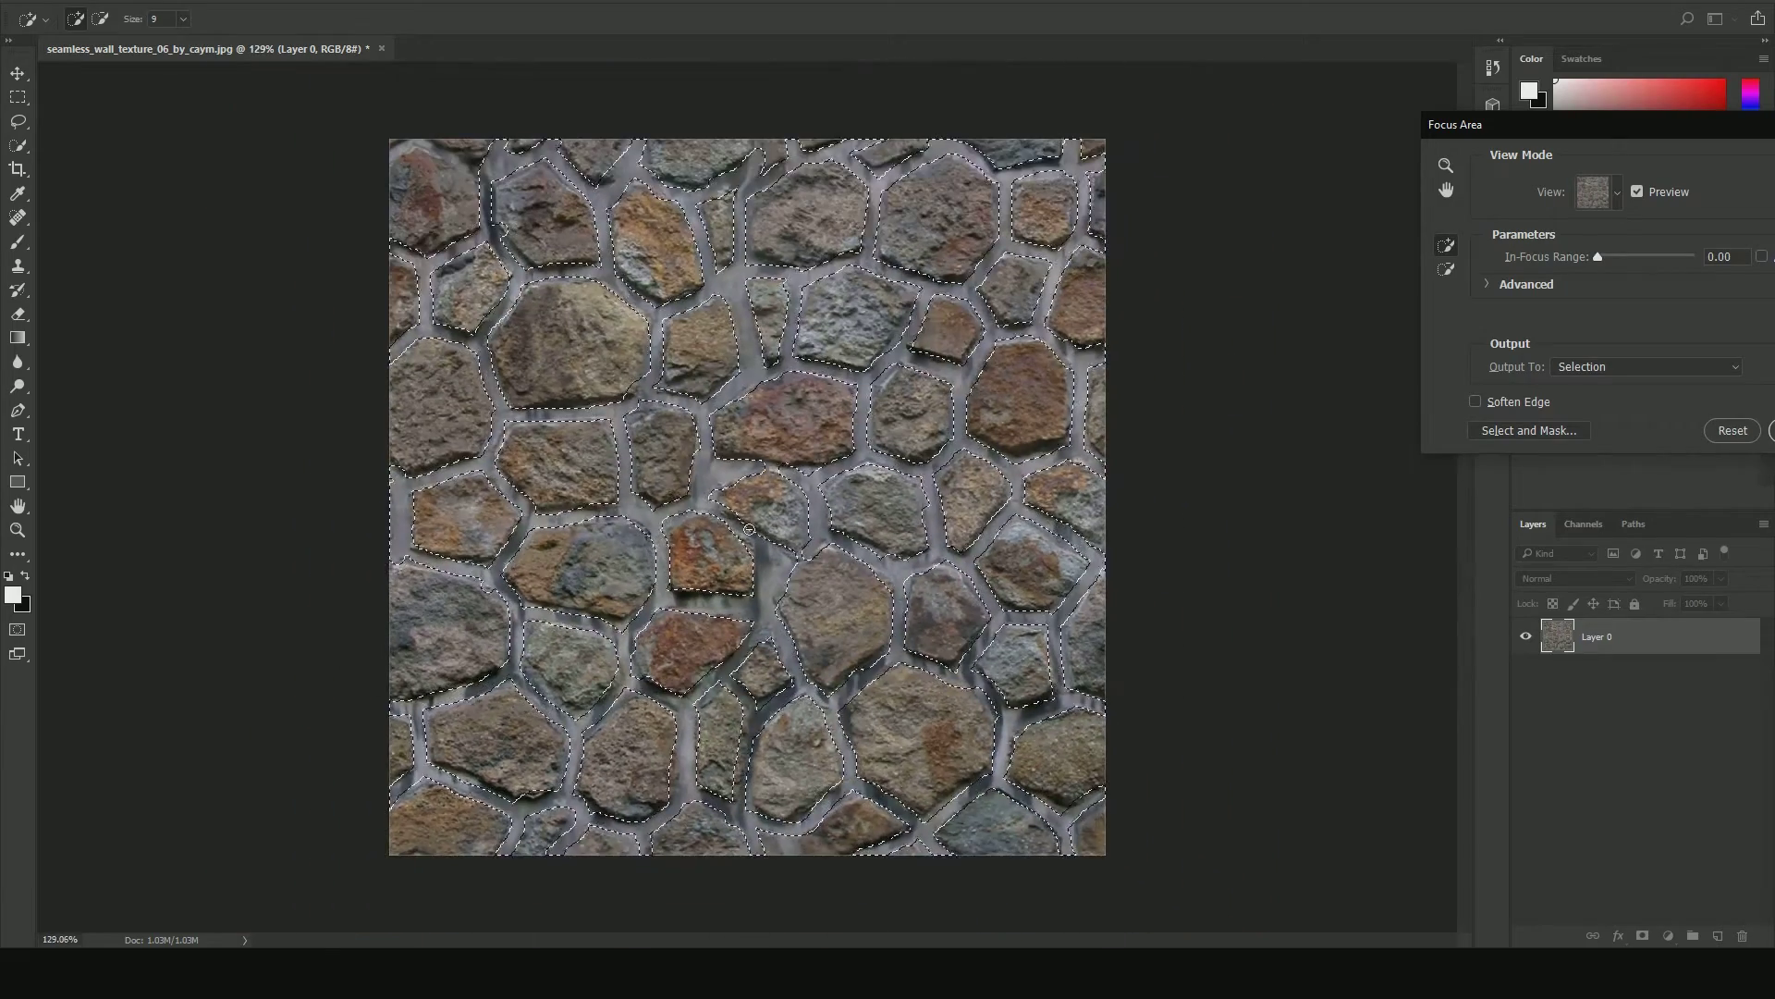
{"action": "scroll", "coordinate": [749, 529], "scroll_direction": "up", "scroll_amount": 1, "text": "alt"}
{"action": "left_click_drag", "start_coordinate": [1516, 124], "coordinate": [1032, 96]}
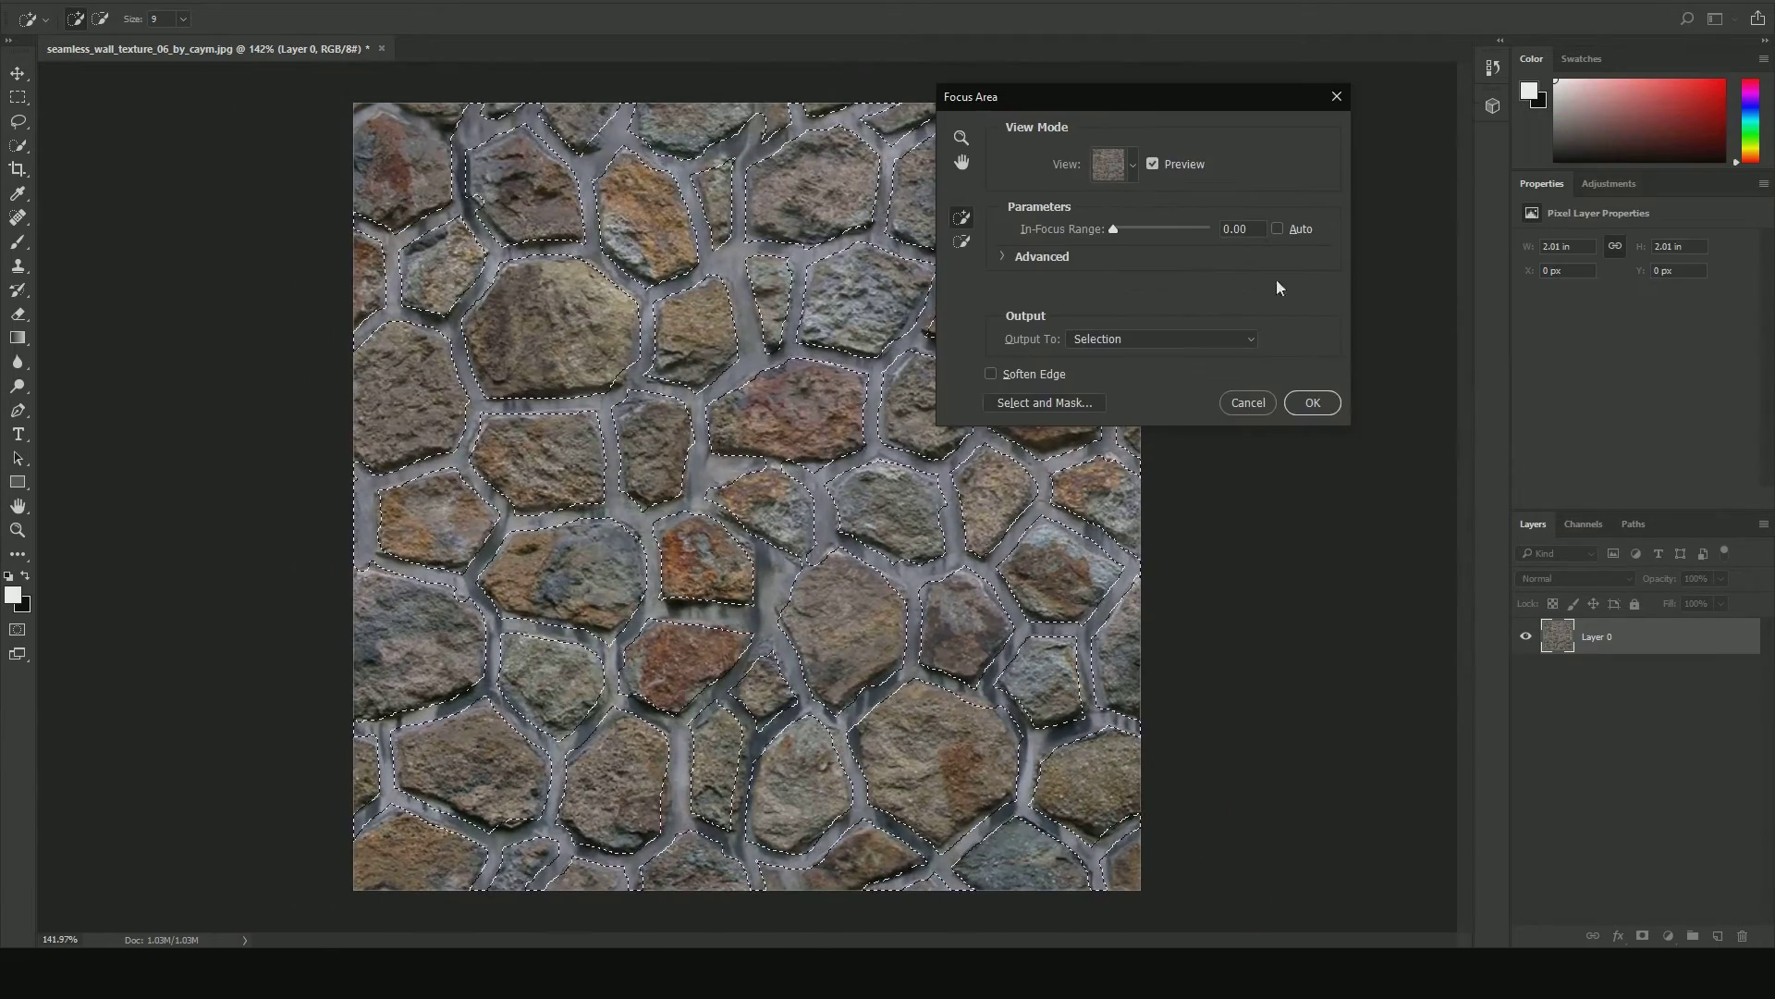
{"action": "left_click", "coordinate": [1320, 405]}
Fill the grout selection black on a new Layer 1 and deselect
{"action": "left_click", "coordinate": [1716, 938]}
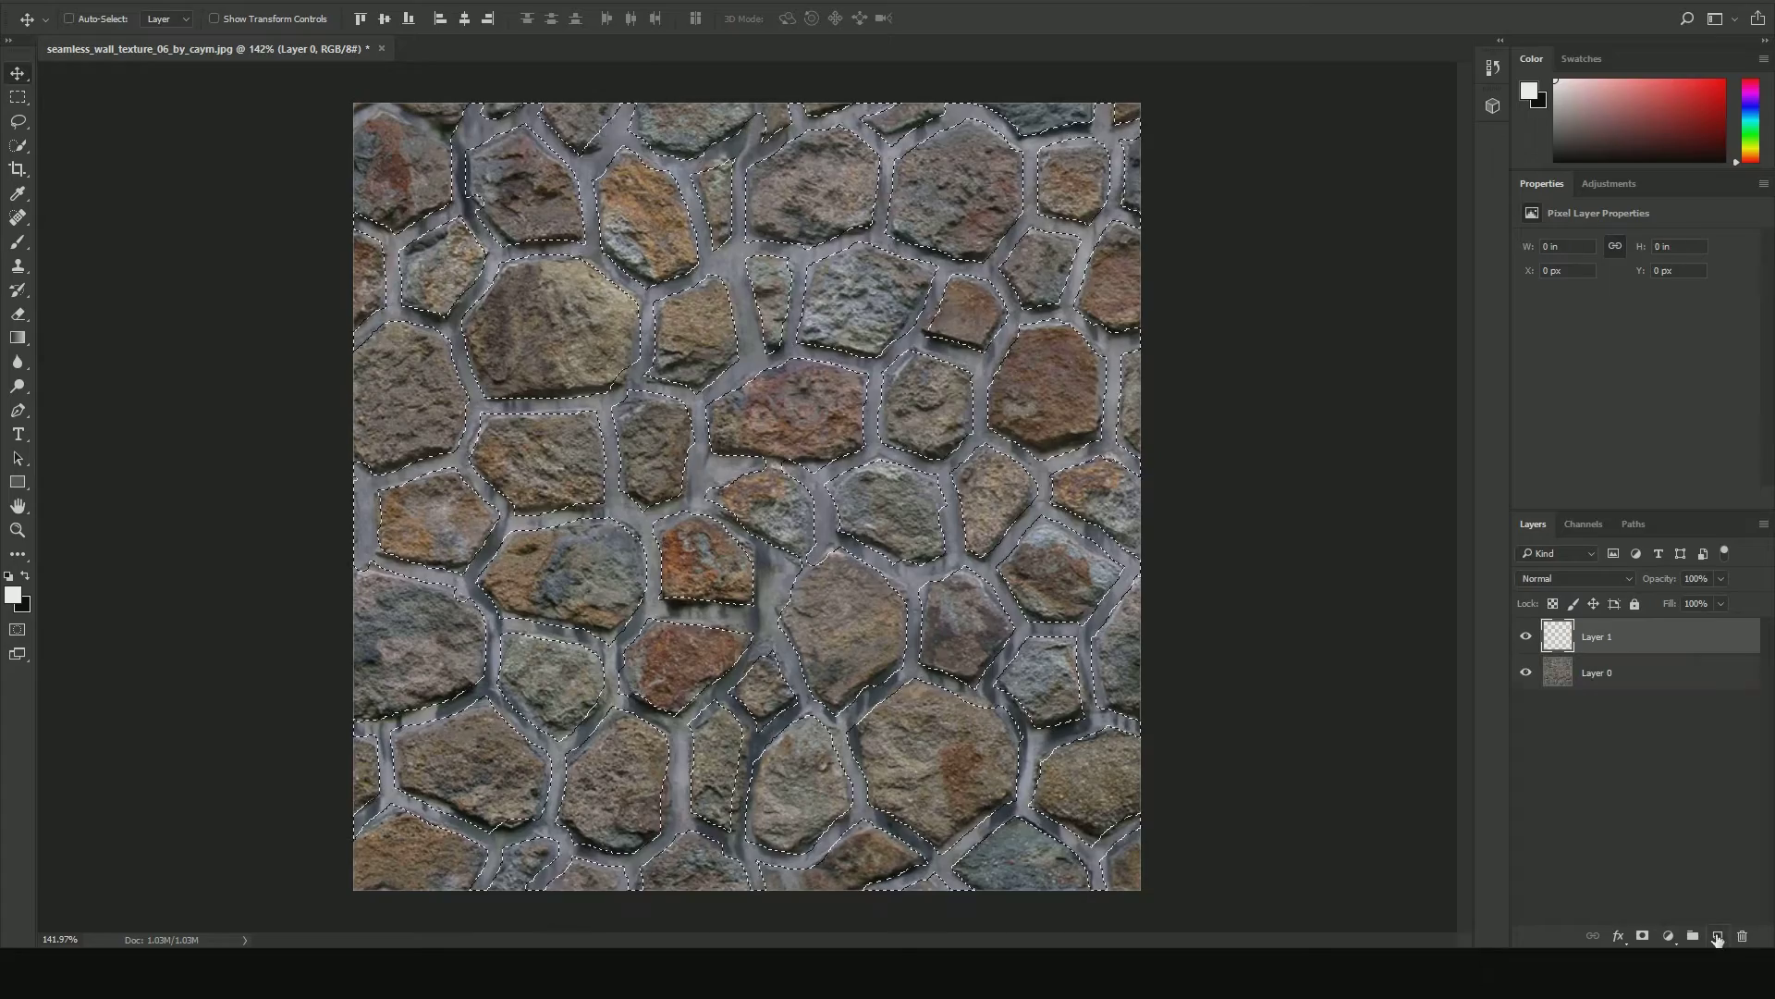
{"action": "key", "text": "ctrl+BackSpace"}
{"action": "key", "text": "ctrl+d"}
Load Layer 1 as a selection, fill it white on a new Layer 2, and hide that layer
{"action": "left_click", "coordinate": [1557, 635], "text": "ctrl"}
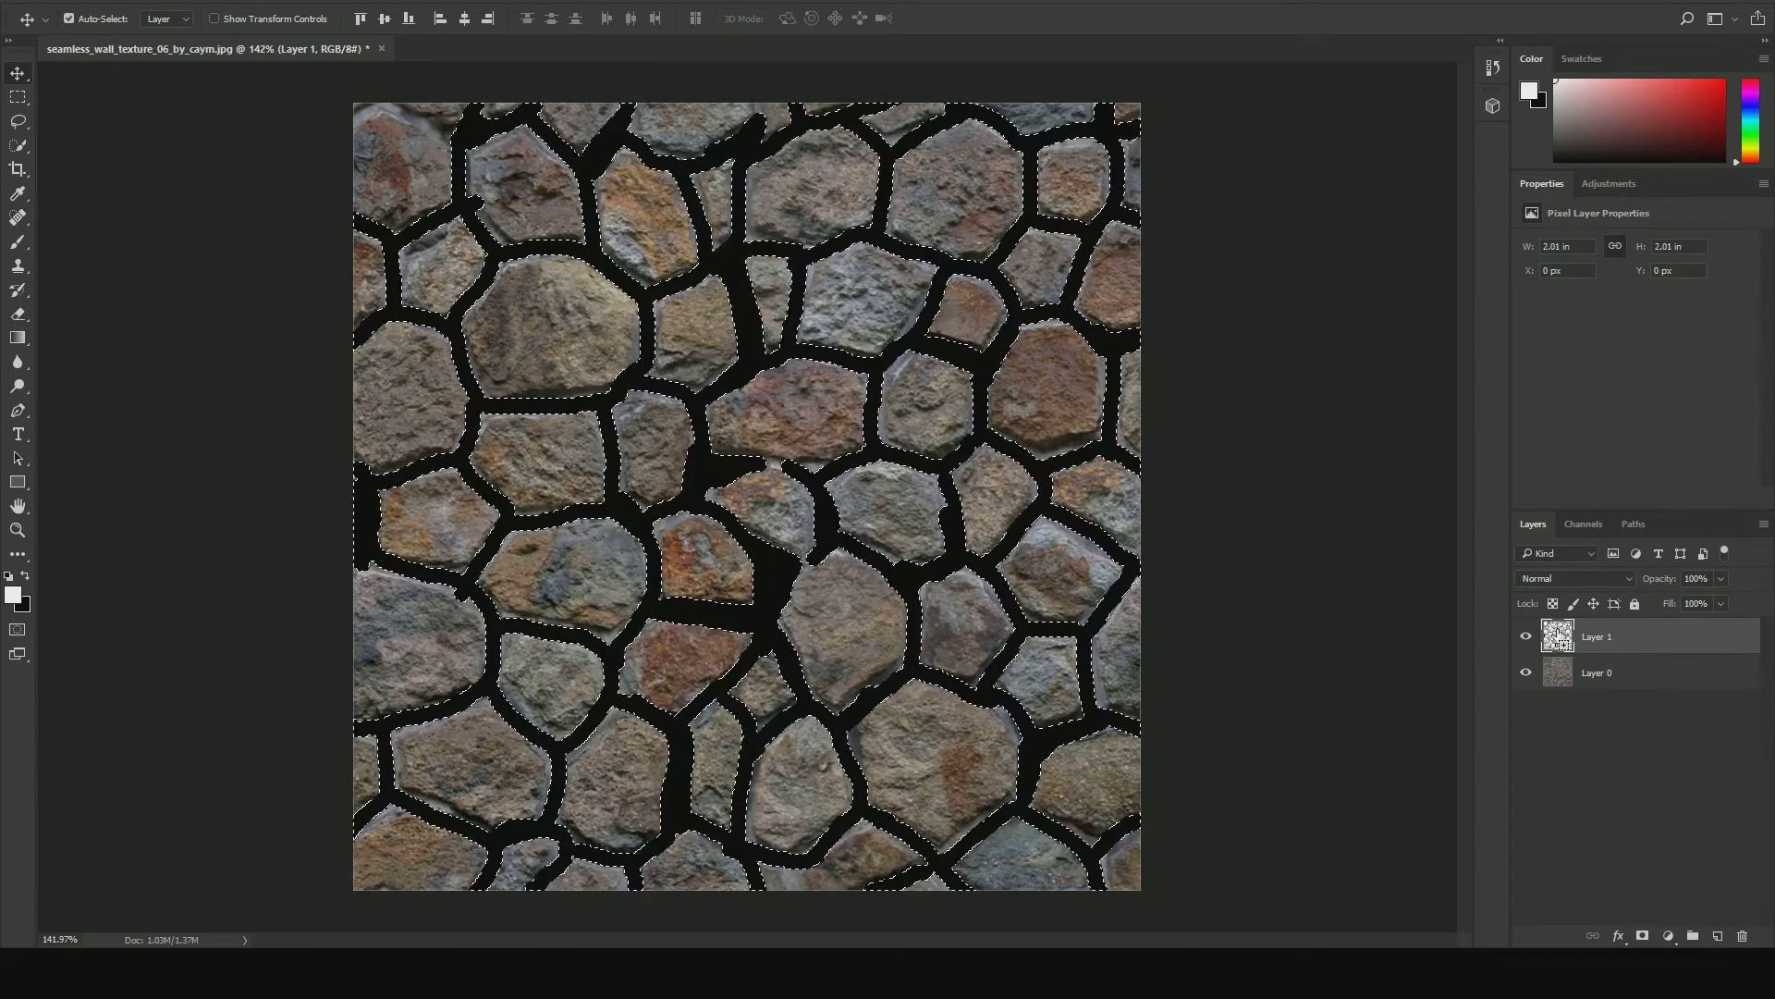
{"action": "left_click", "coordinate": [1717, 937]}
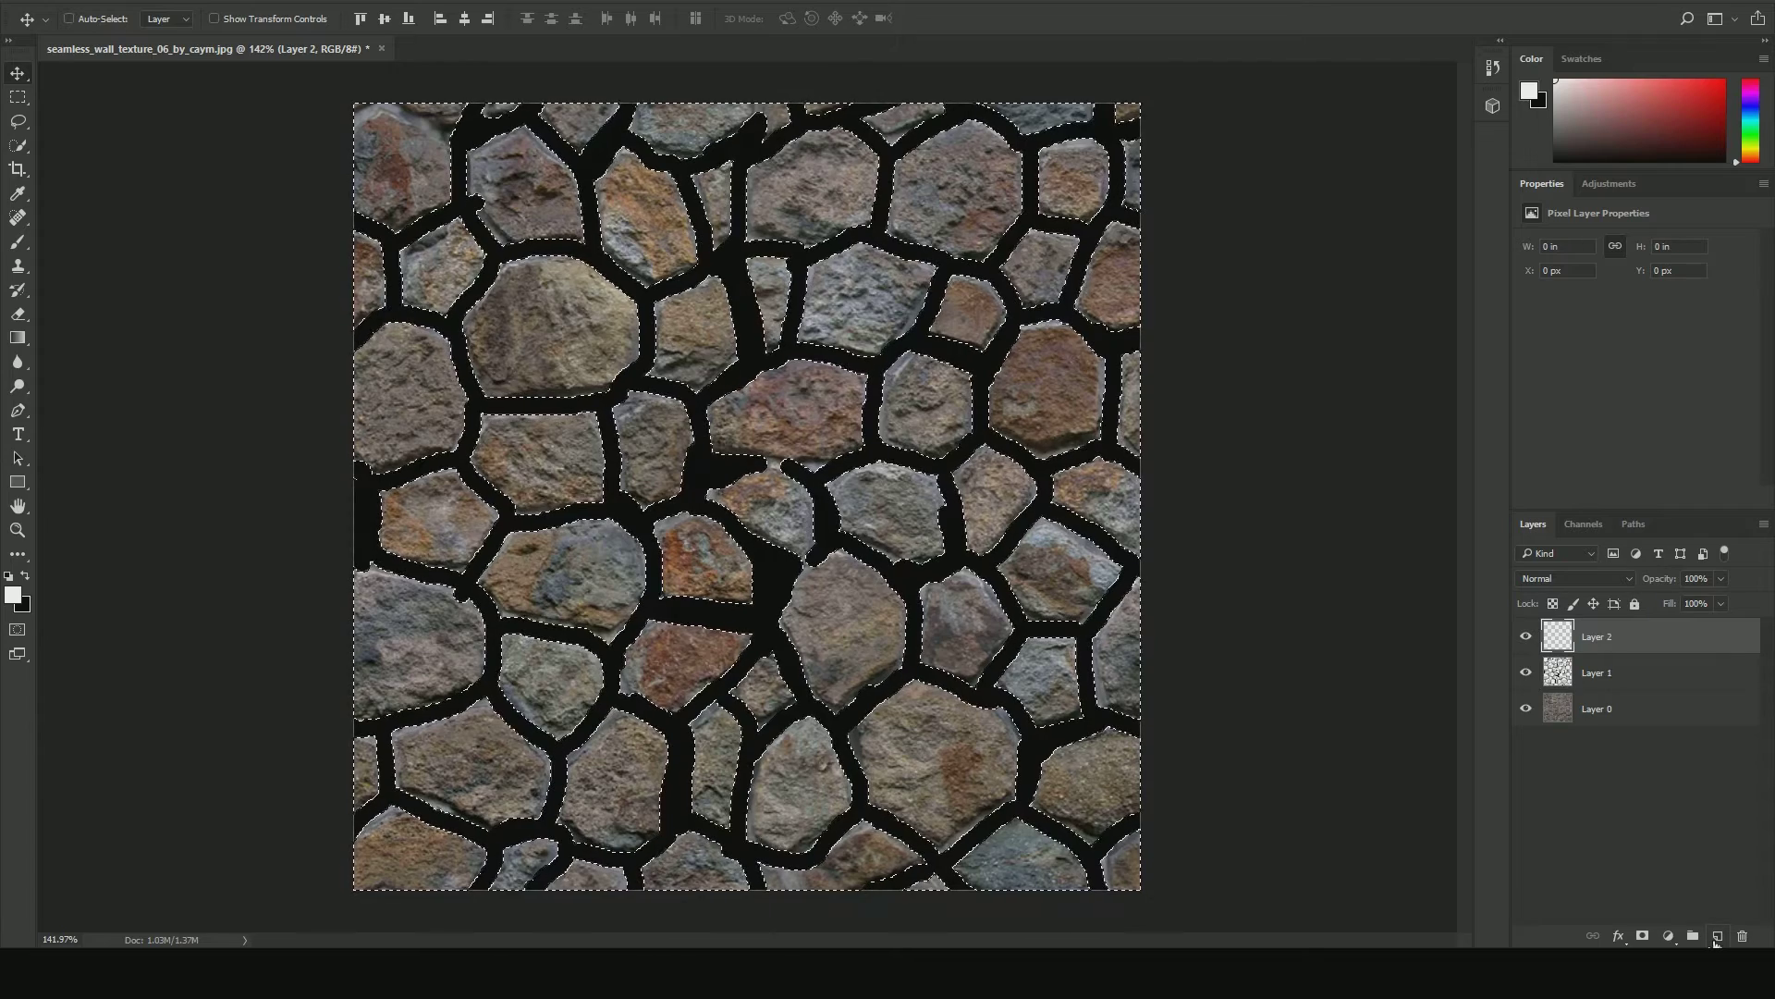
{"action": "key", "text": "alt+BackSpace"}
{"action": "key", "text": "ctrl+d"}
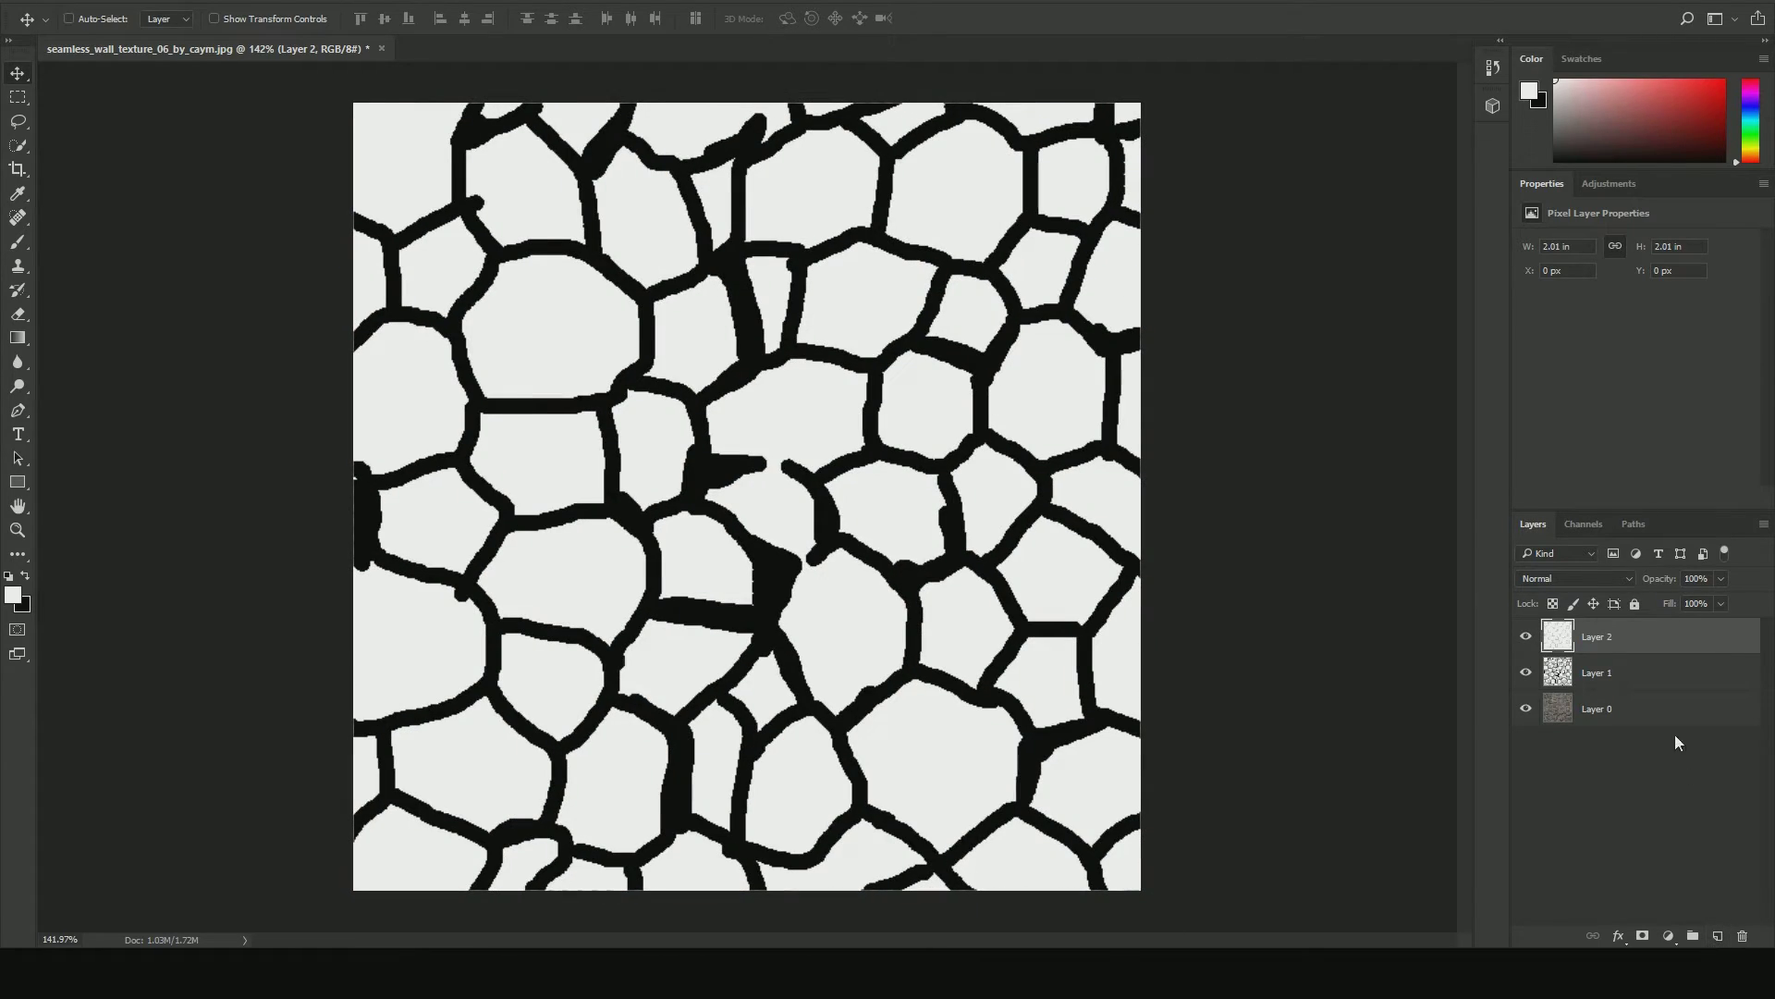
{"action": "left_click", "coordinate": [1527, 637]}
{"action": "left_click", "coordinate": [1583, 679]}
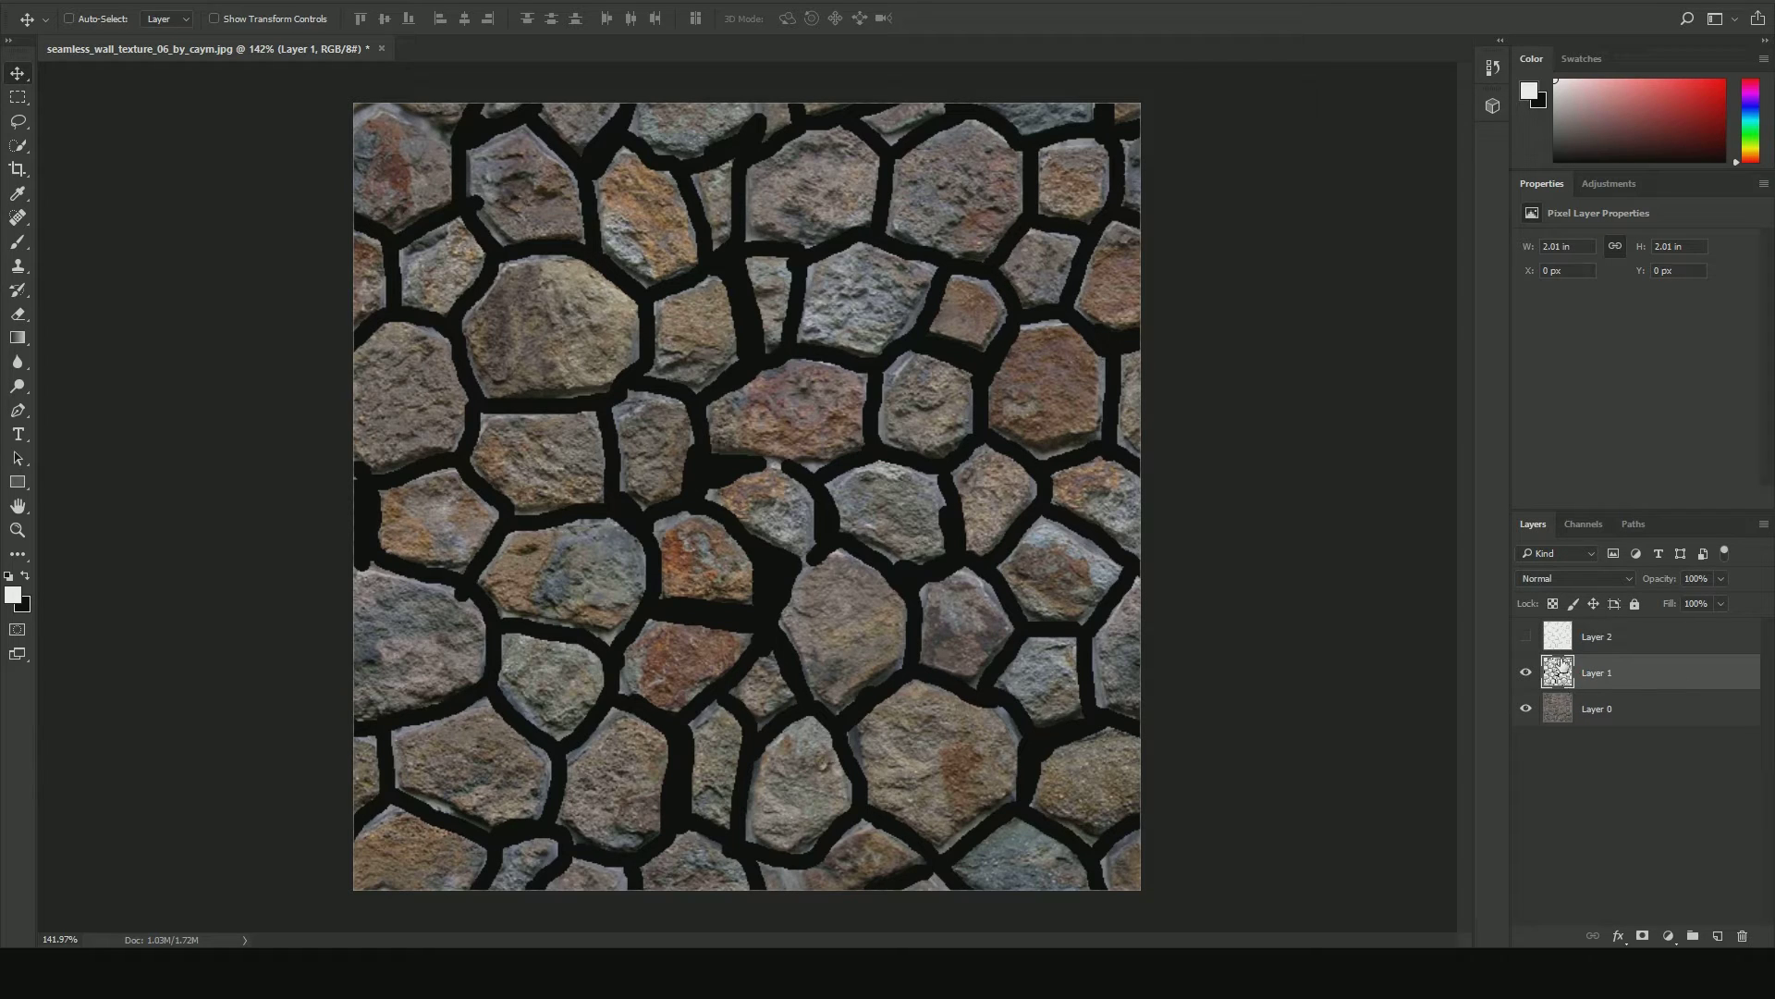
Copy Layer 1's stone selection to its own layer and delete the extra helper layers
{"action": "left_click_drag", "start_coordinate": [1597, 636], "coordinate": [1743, 934]}
{"action": "left_click", "coordinate": [1526, 636]}
{"action": "left_click", "coordinate": [1558, 636], "text": "ctrl"}
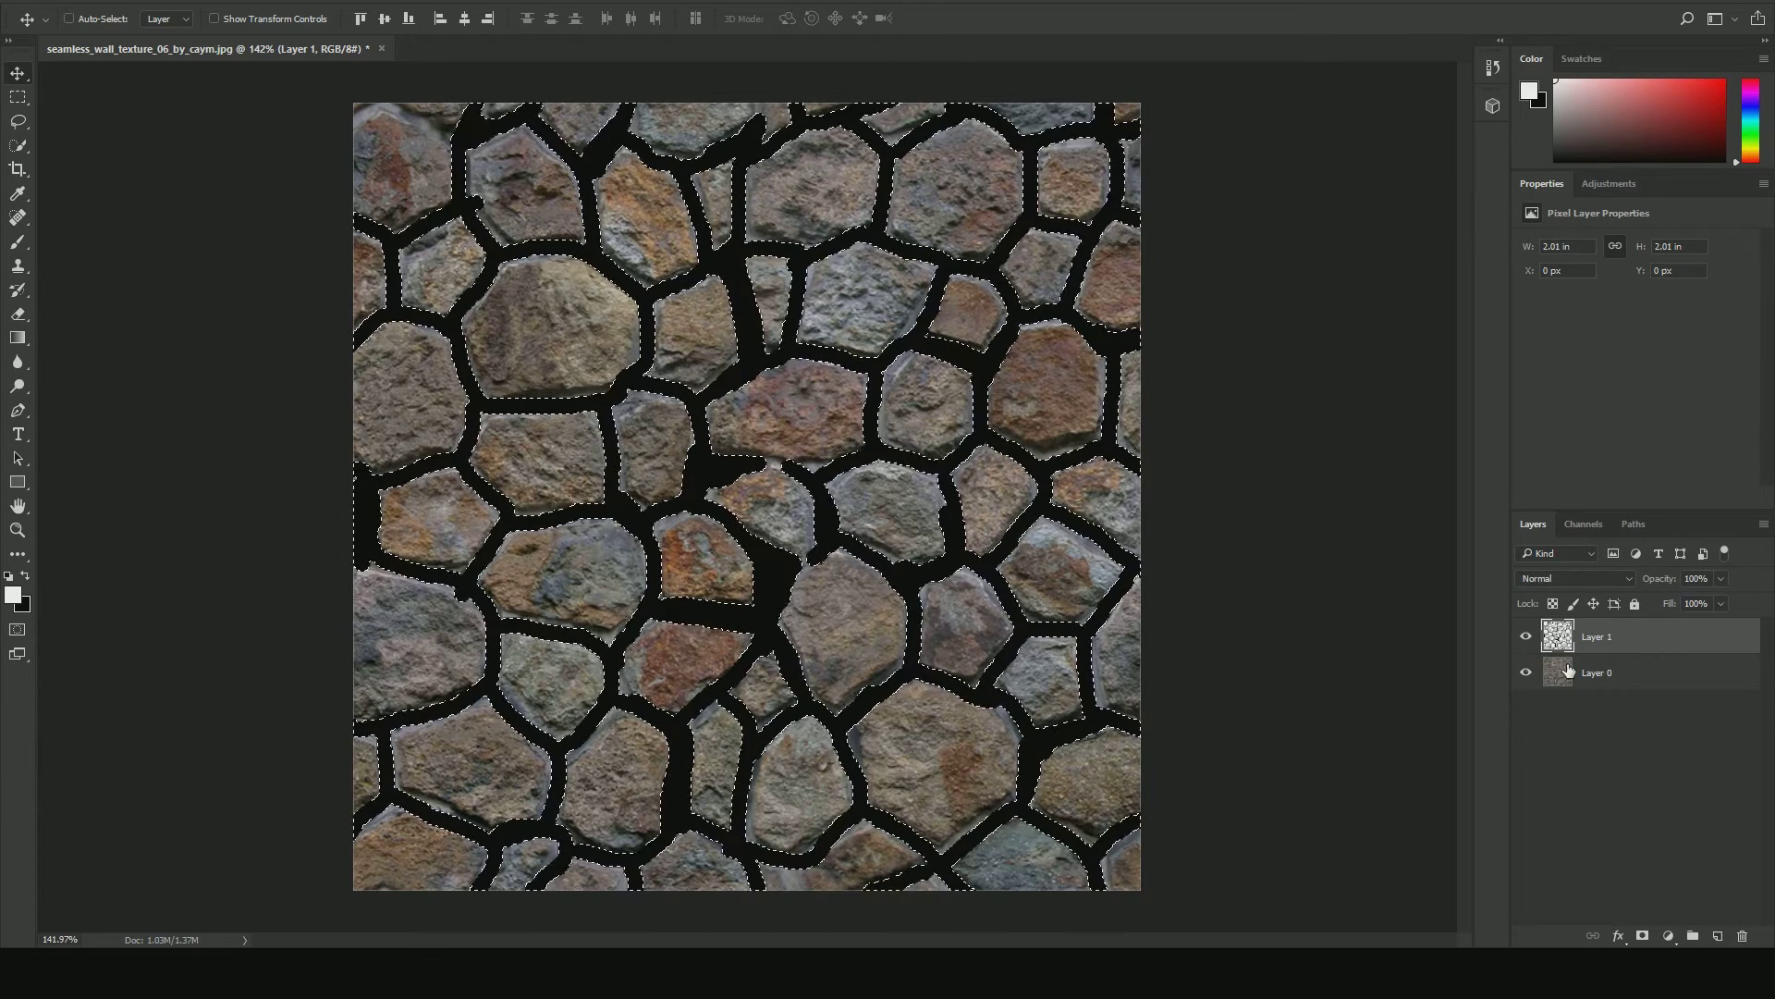
{"action": "key", "text": "ctrl+j"}
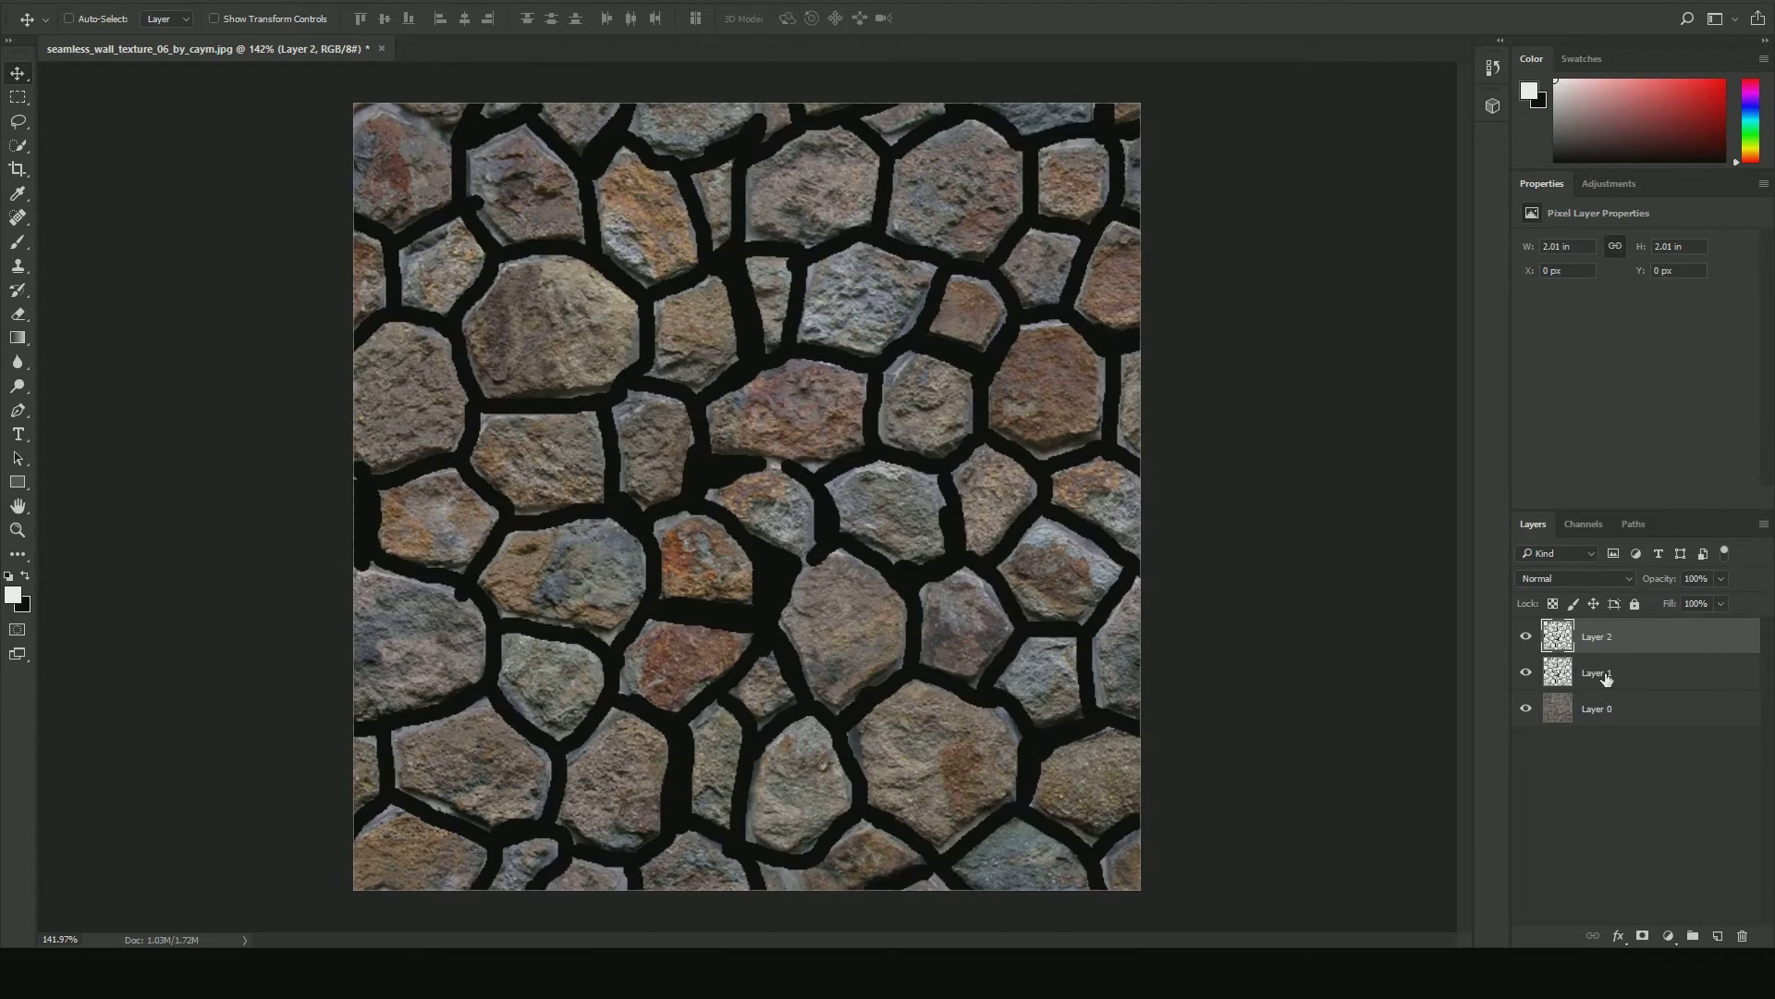
{"action": "left_click", "coordinate": [1606, 678]}
{"action": "key", "text": "Delete"}
{"action": "left_click", "coordinate": [1526, 636]}
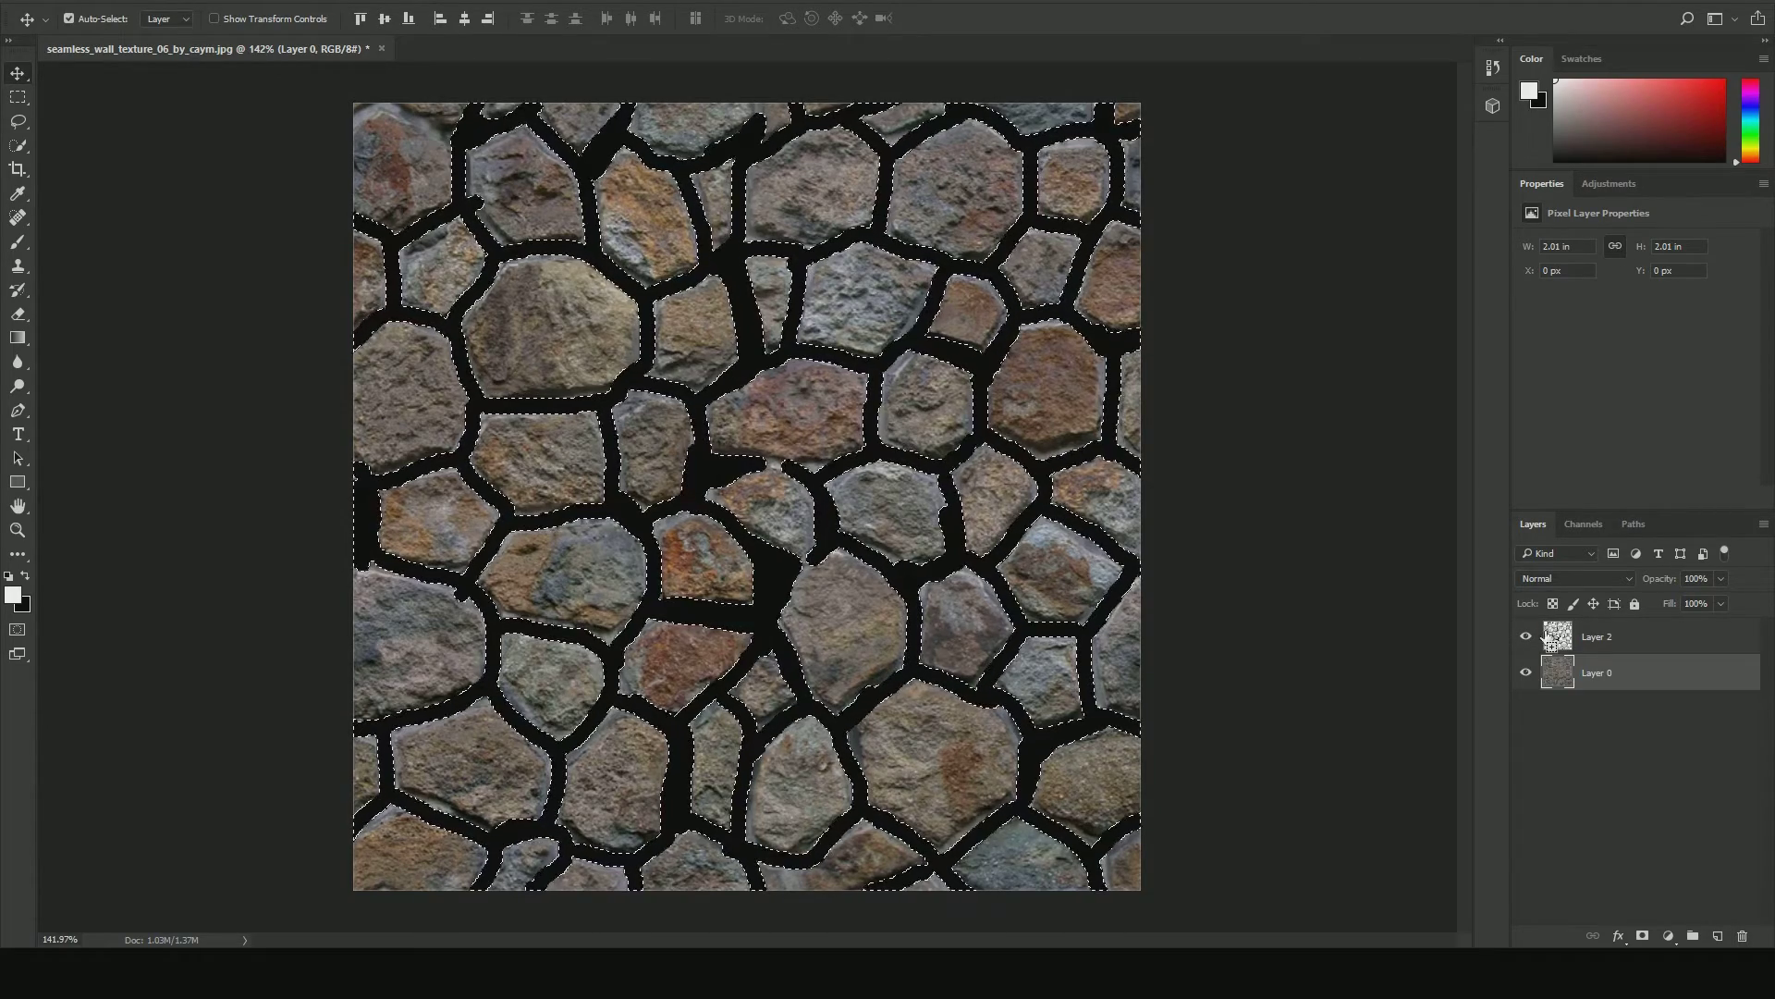
{"action": "key", "text": "ctrl+j"}
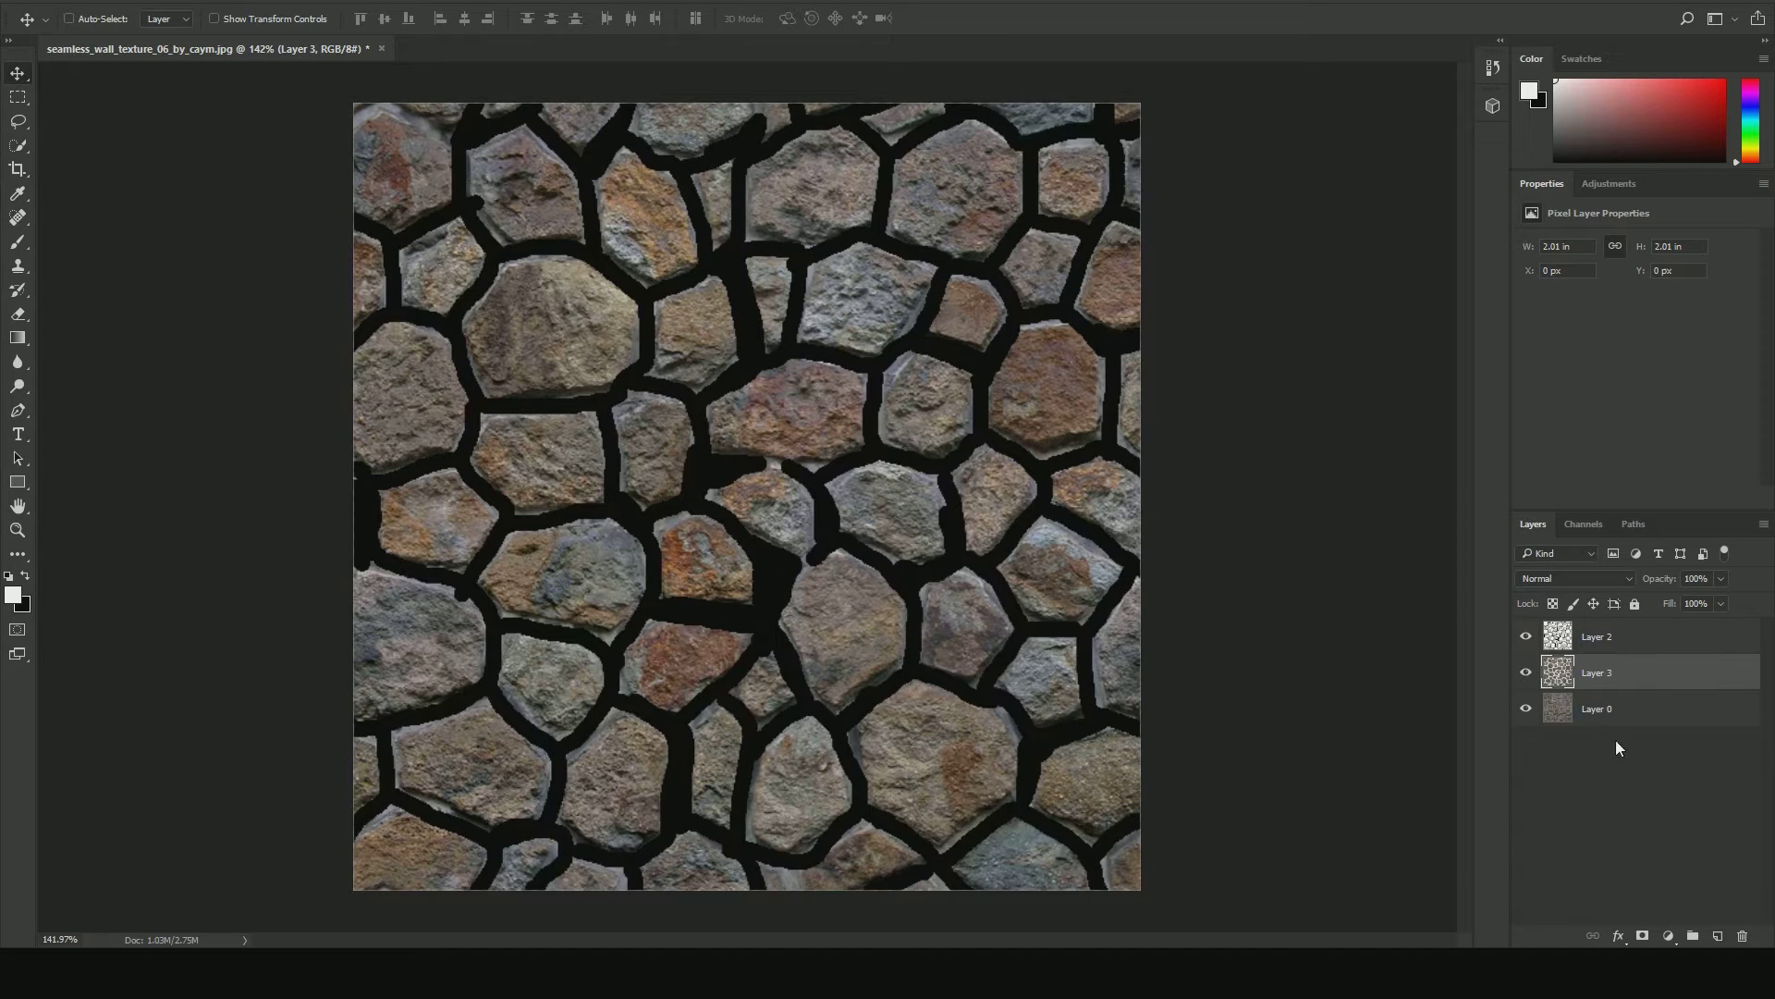
{"action": "left_click", "coordinate": [1743, 937]}
Fill Layer 2's grout outlines black on a new Layer 3, then delete Layer 2 and show Layer 0
{"action": "left_click", "coordinate": [1557, 636], "text": "ctrl"}
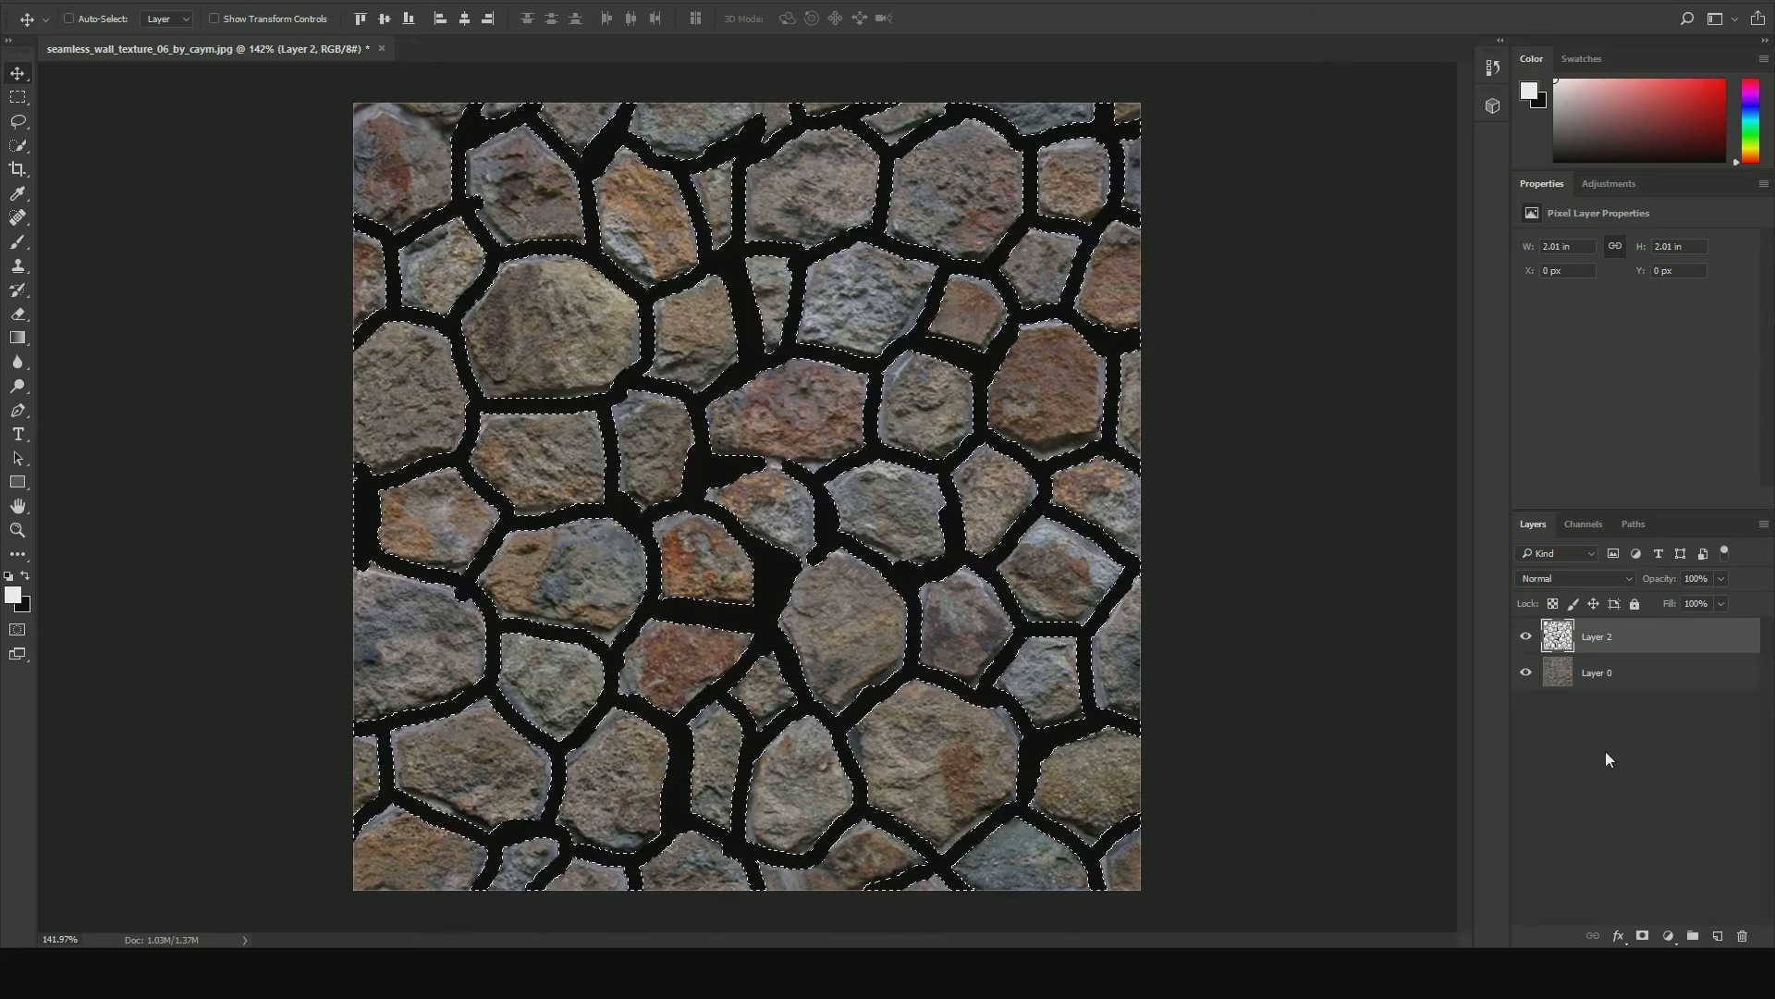
{"action": "left_click", "coordinate": [1716, 934]}
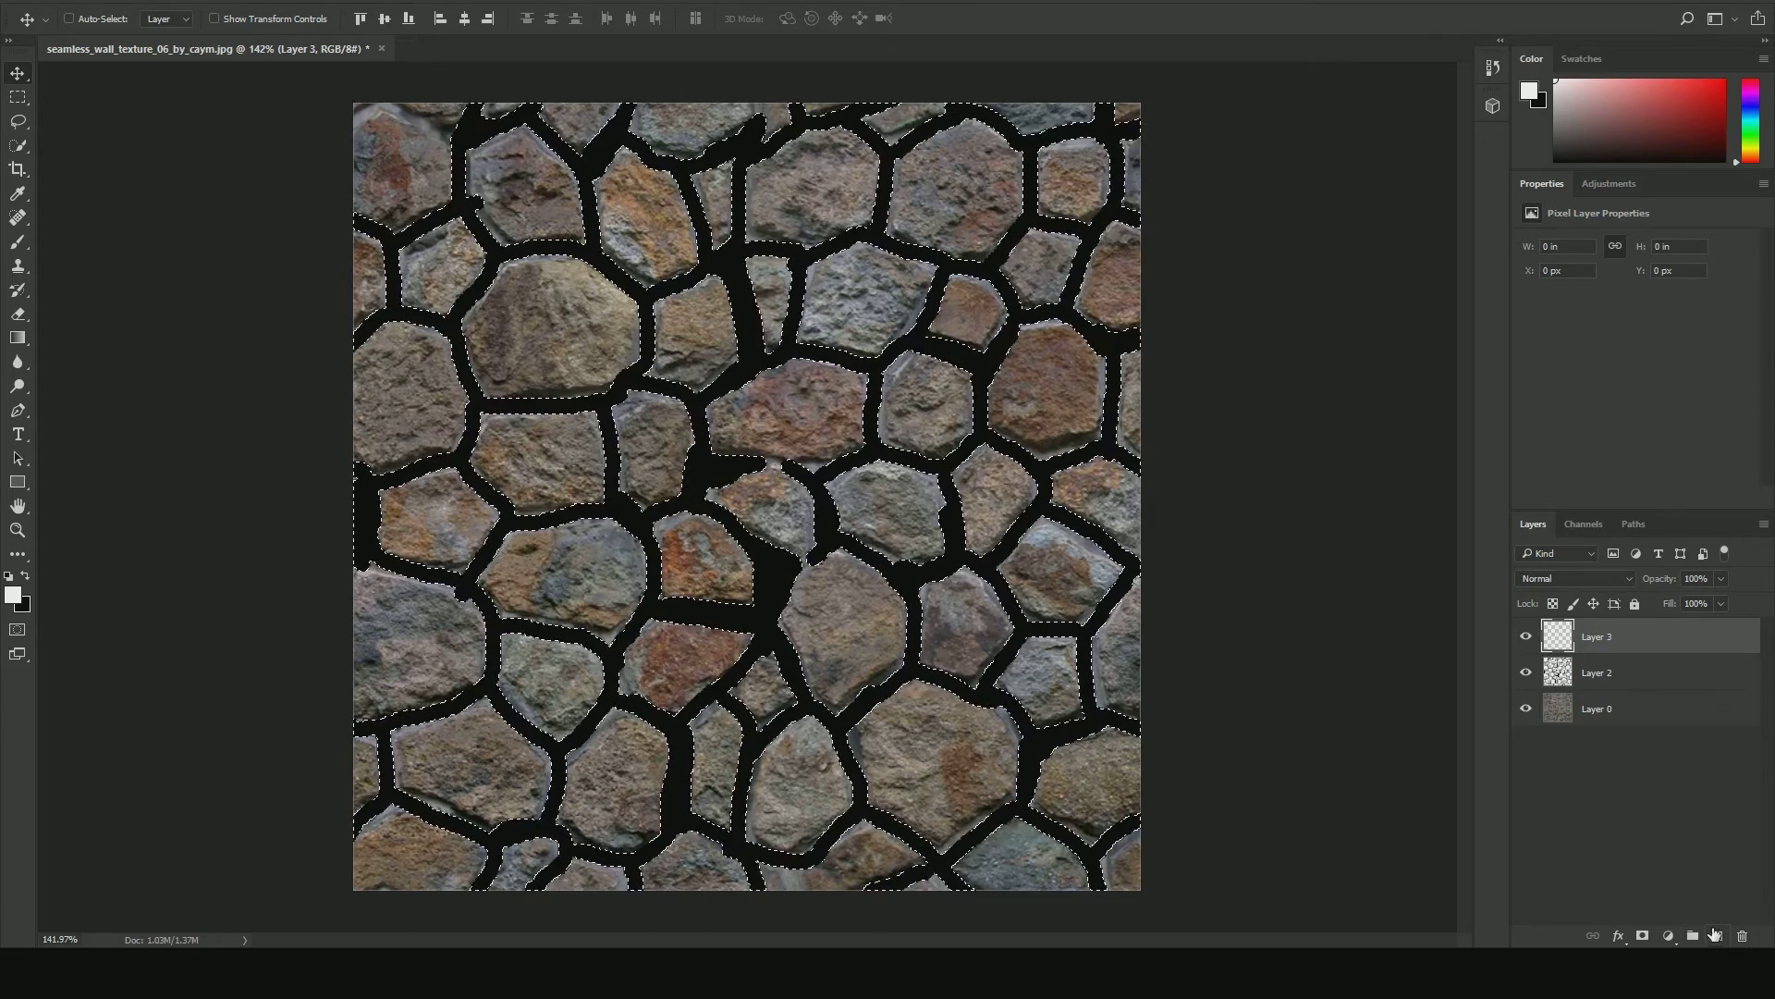
{"action": "key", "text": "ctrl+BackSpace"}
{"action": "key", "text": "ctrl+d"}
{"action": "left_click", "coordinate": [1527, 638]}
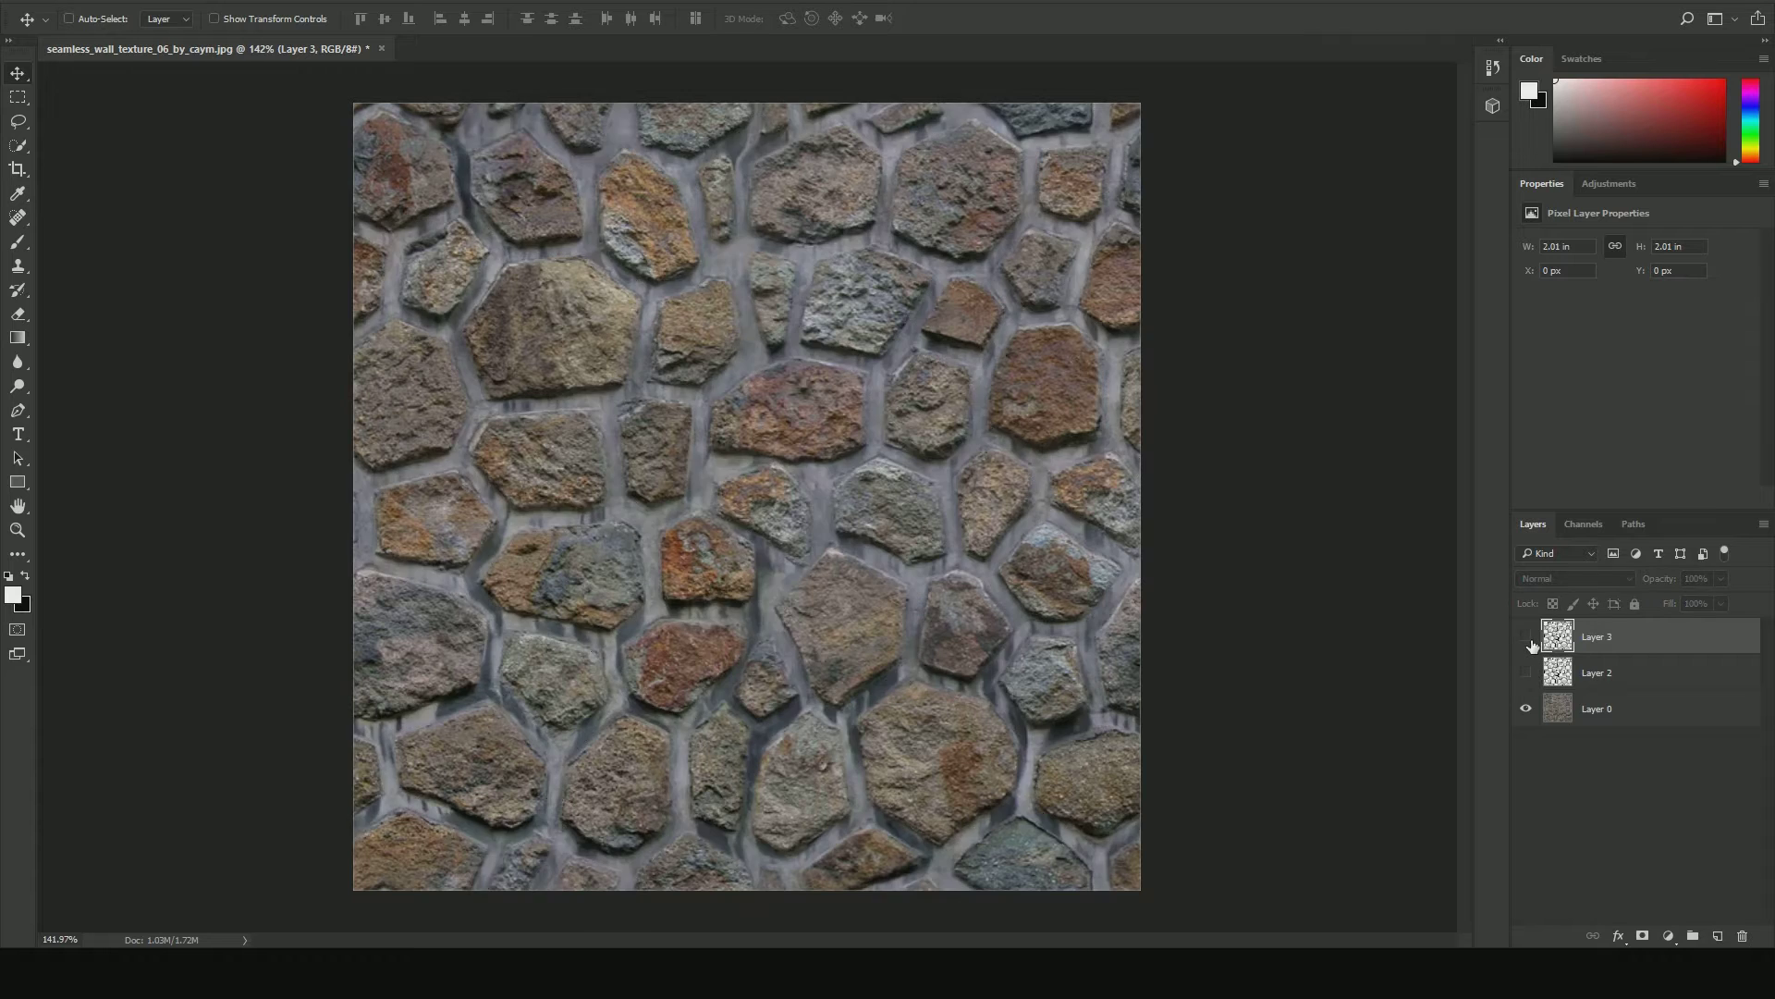
{"action": "left_click", "coordinate": [1526, 710]}
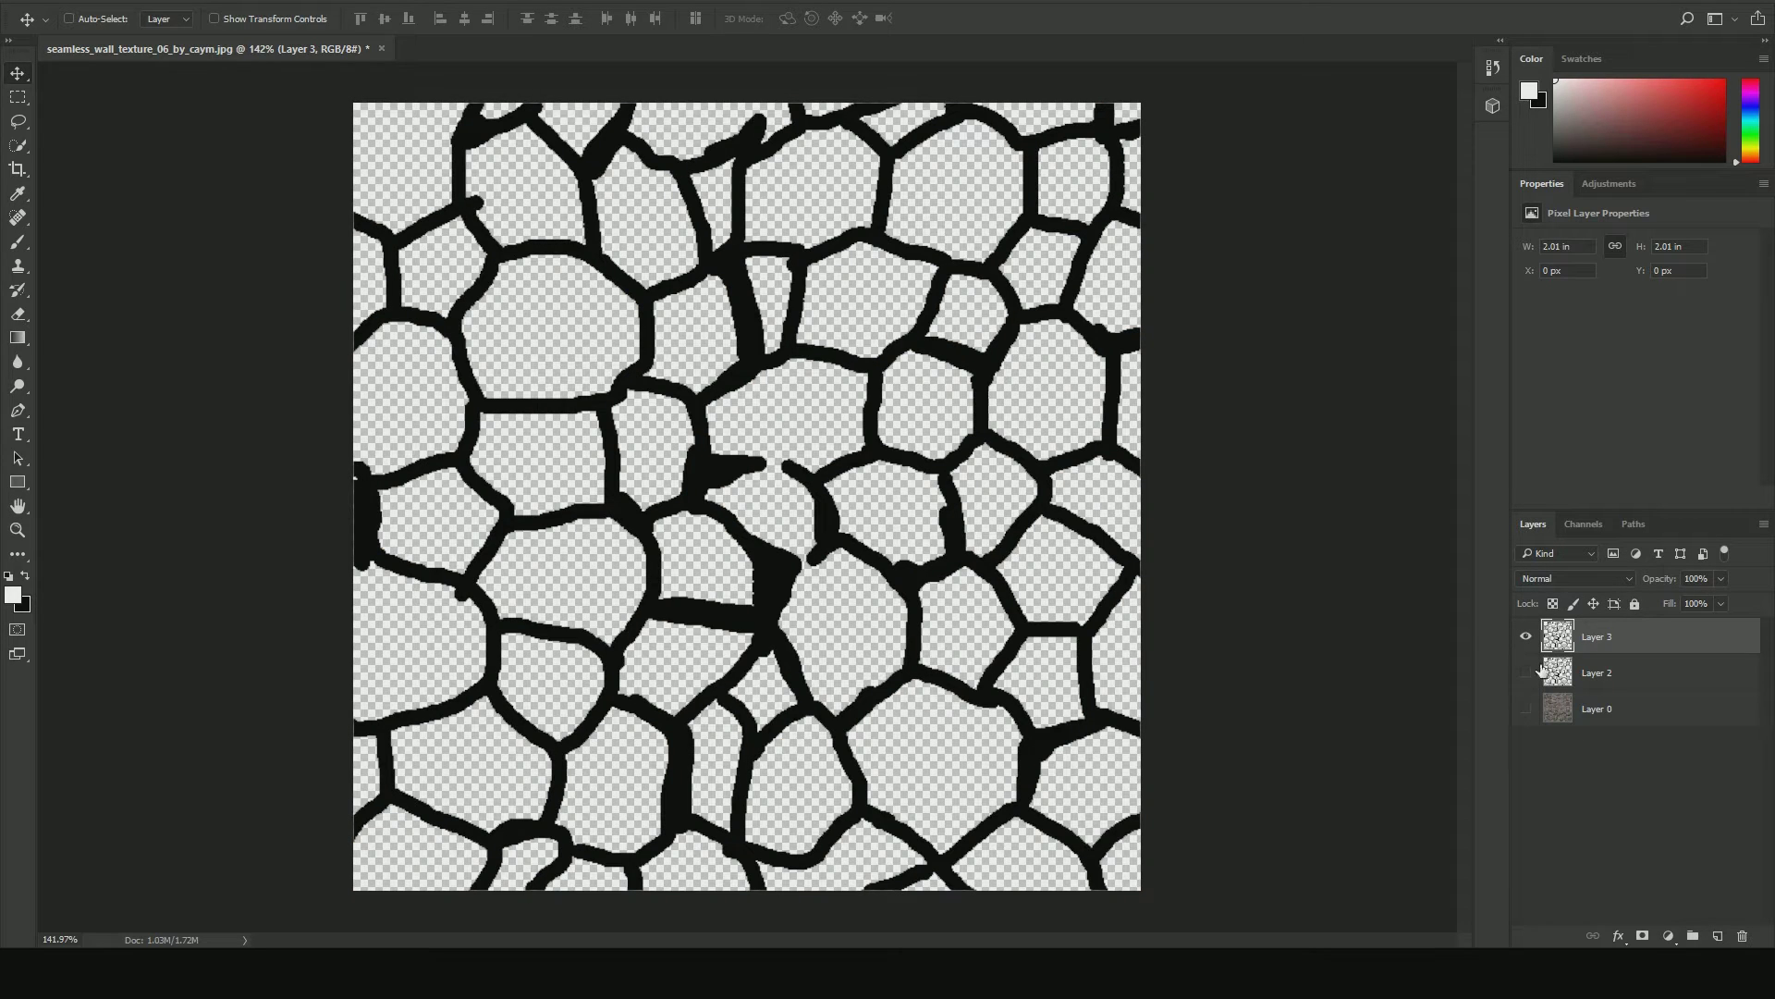
{"action": "left_click", "coordinate": [1618, 673]}
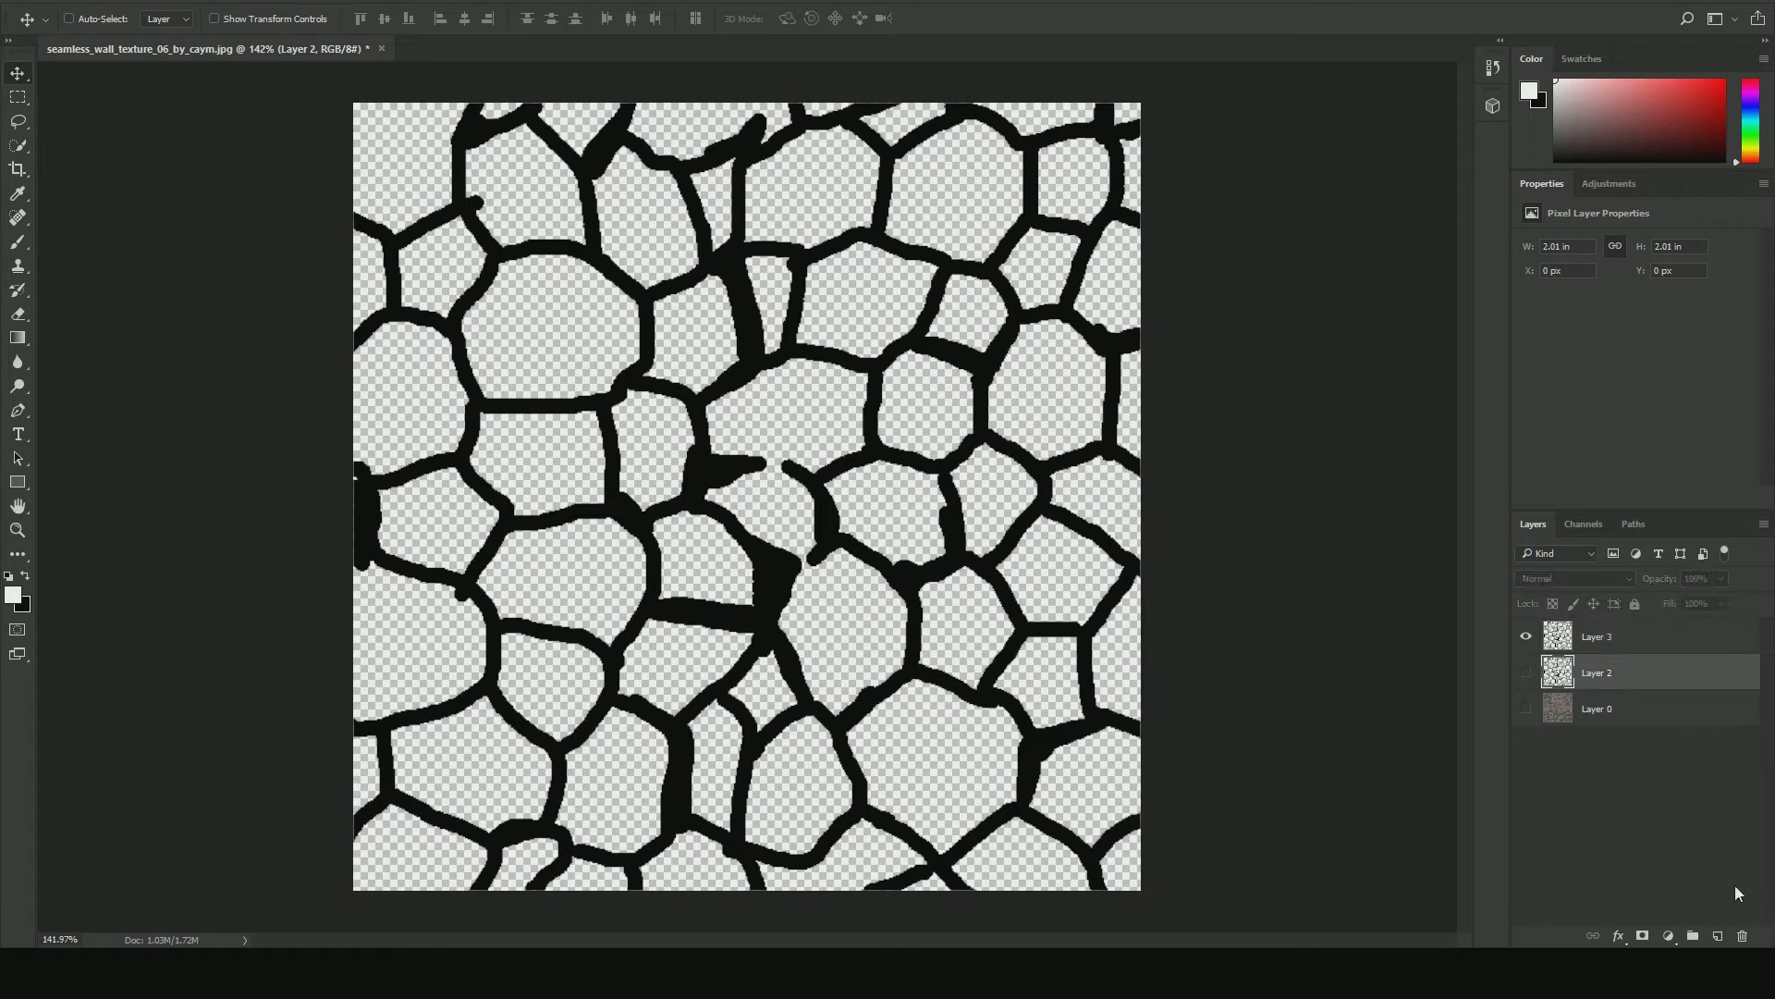
{"action": "left_click", "coordinate": [1742, 936]}
{"action": "left_click", "coordinate": [1526, 674]}
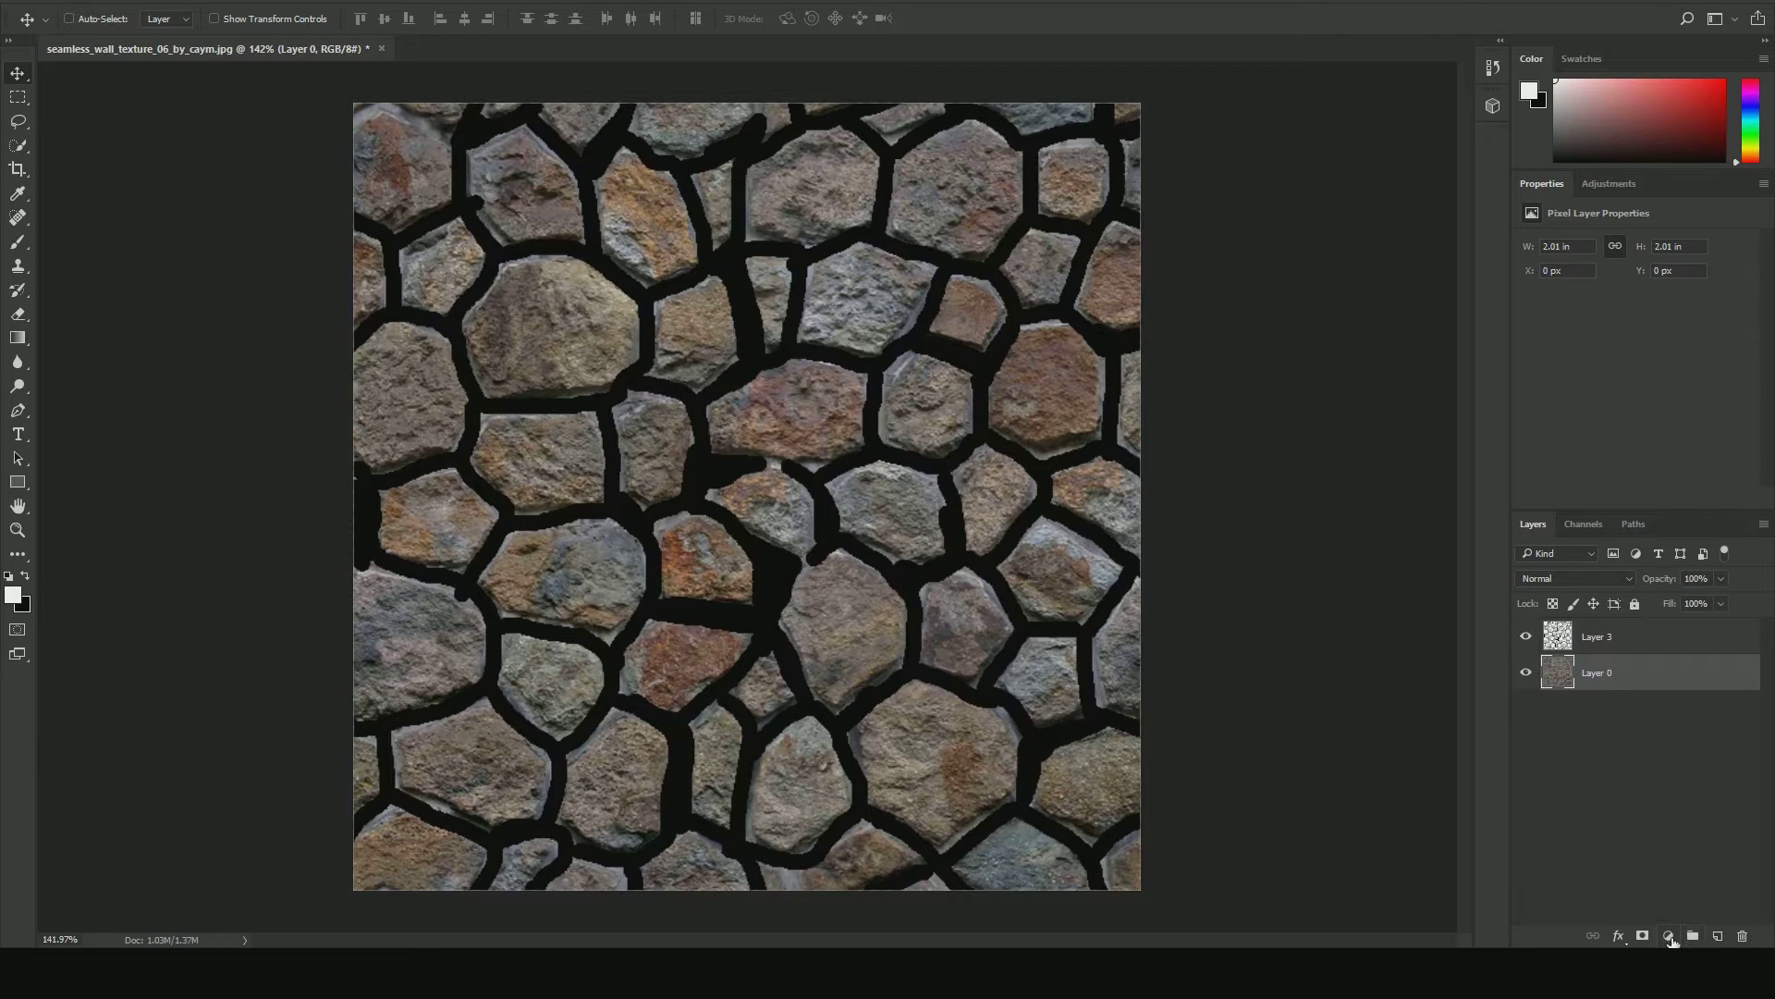
Add a Hue/Saturation adjustment with saturation at -100 to desaturate the stones
{"action": "left_click", "coordinate": [1670, 936]}
{"action": "left_click", "coordinate": [1637, 713]}
{"action": "left_click_drag", "start_coordinate": [1621, 345], "coordinate": [1428, 500]}
Add a Levels adjustment with white input 56 so stones turn near-white, then begin Save As
{"action": "left_click", "coordinate": [1667, 937]}
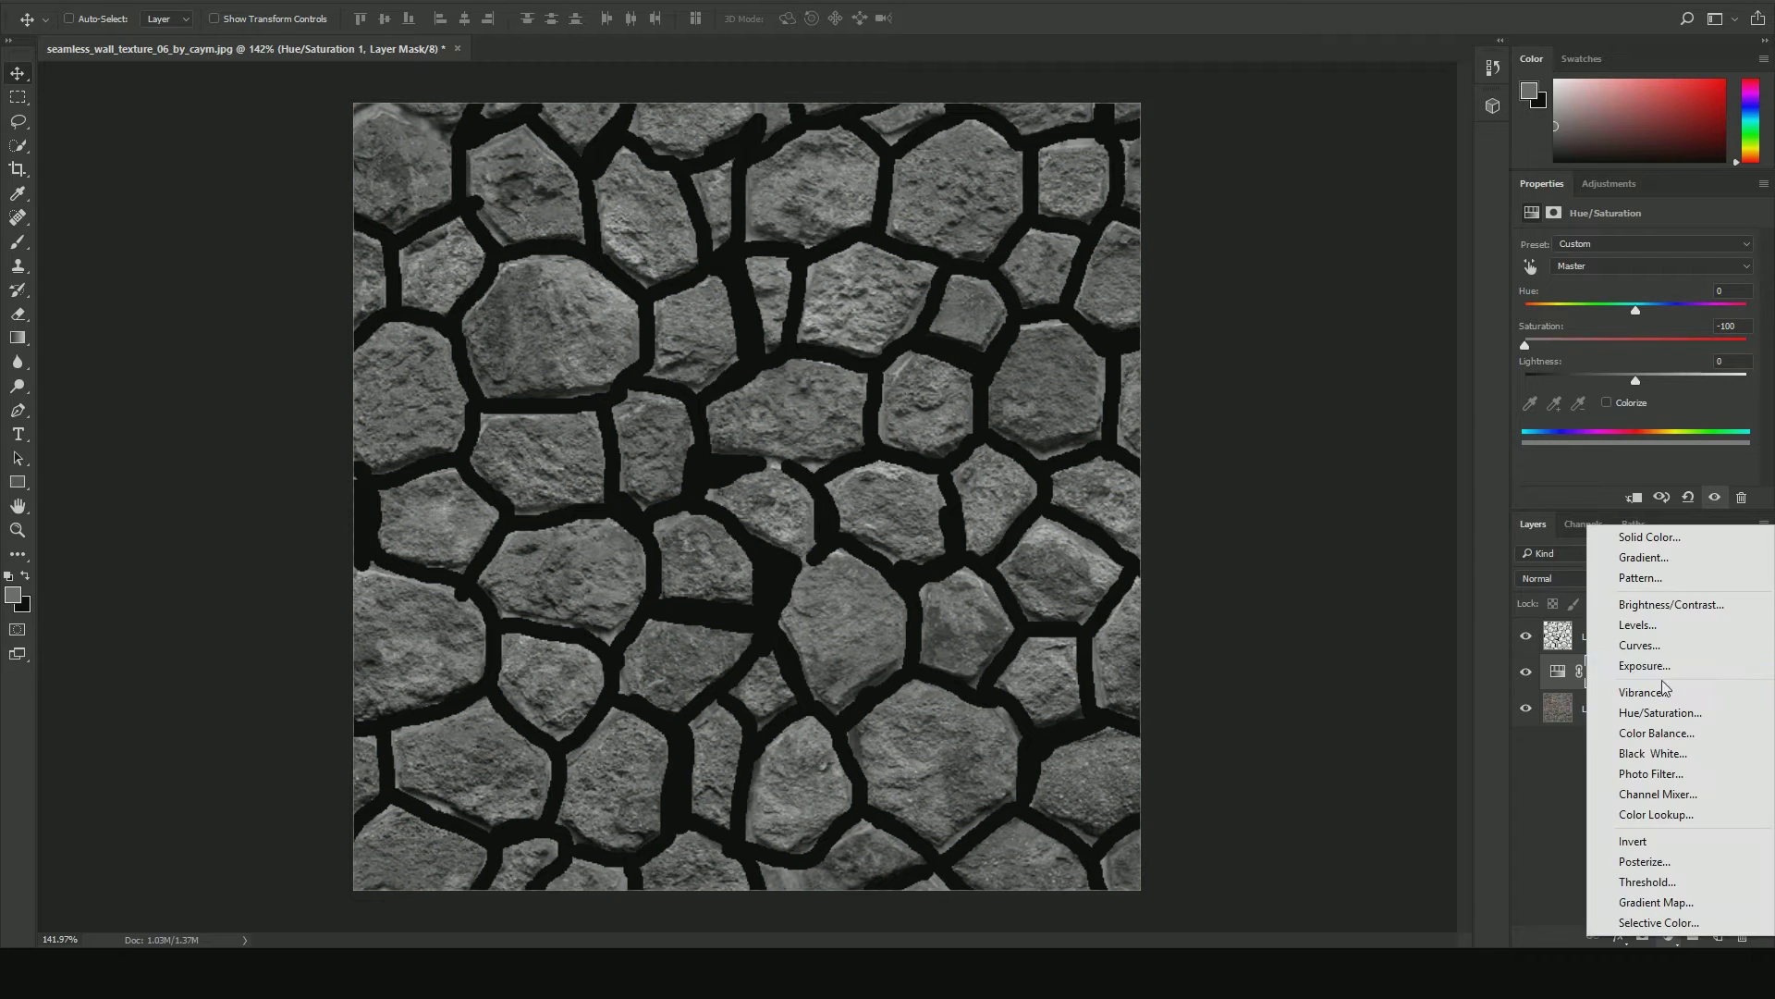
{"action": "left_click", "coordinate": [1631, 623]}
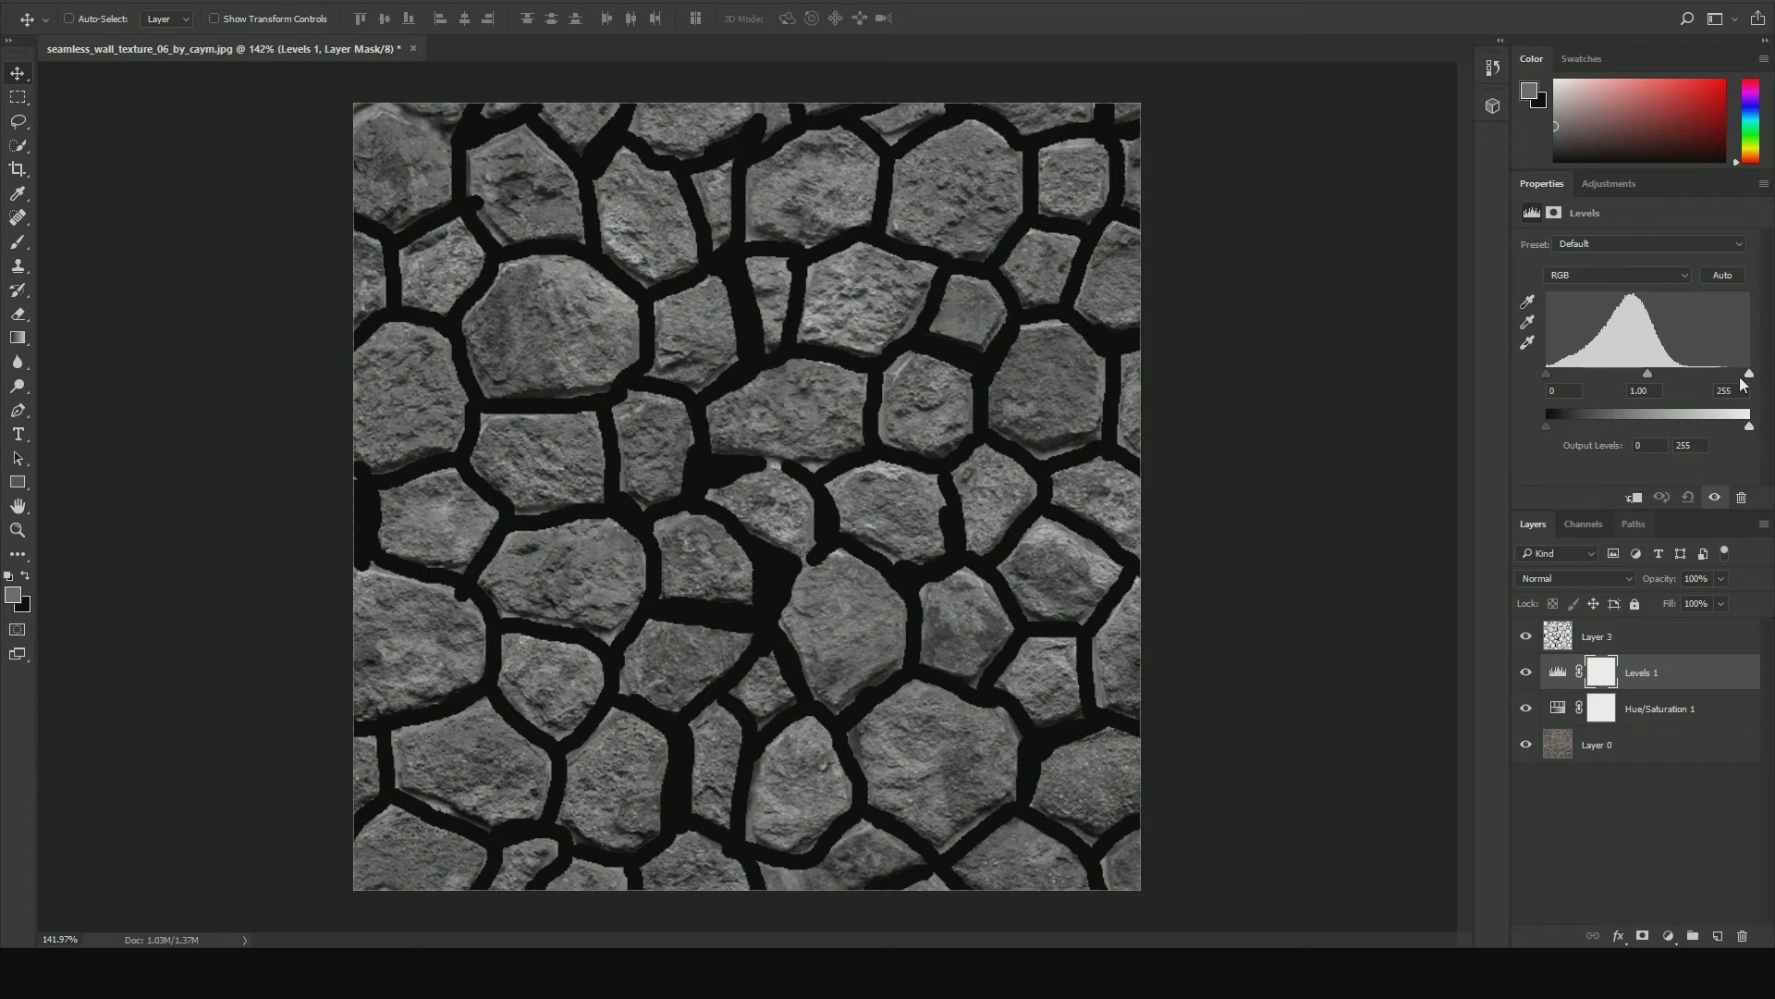
{"action": "left_click_drag", "start_coordinate": [1748, 377], "coordinate": [1594, 378]}
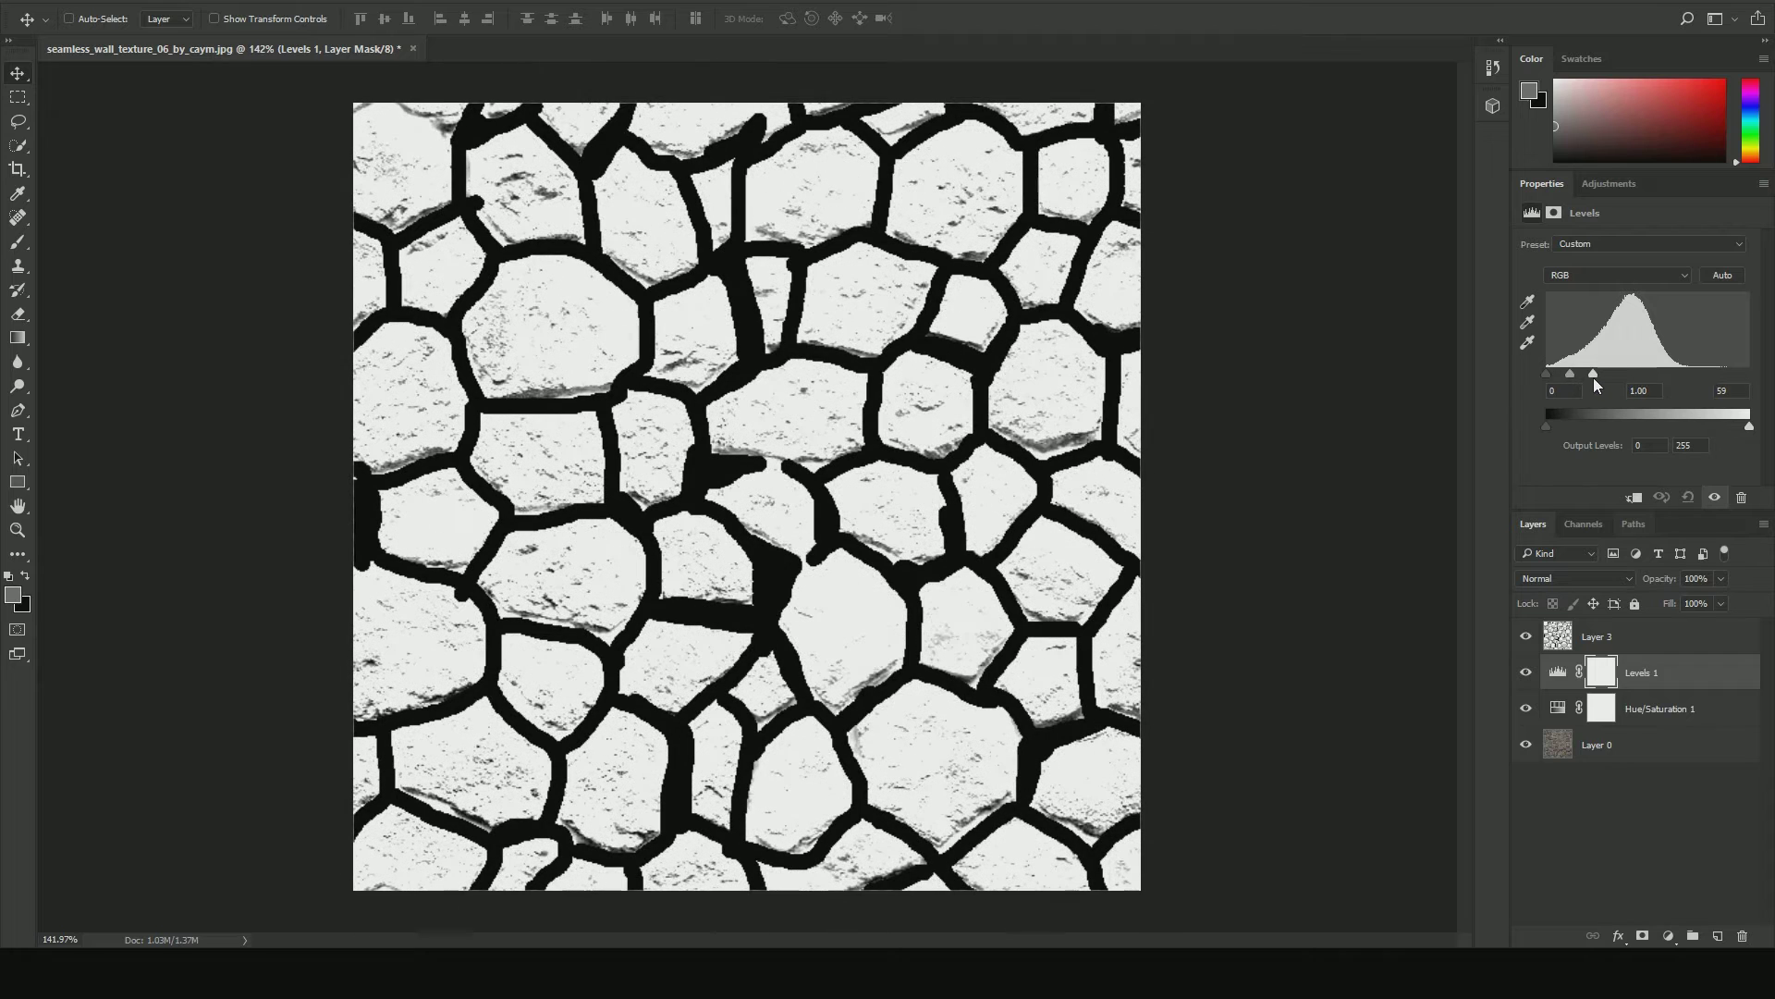
{"action": "left_click", "coordinate": [1624, 800]}
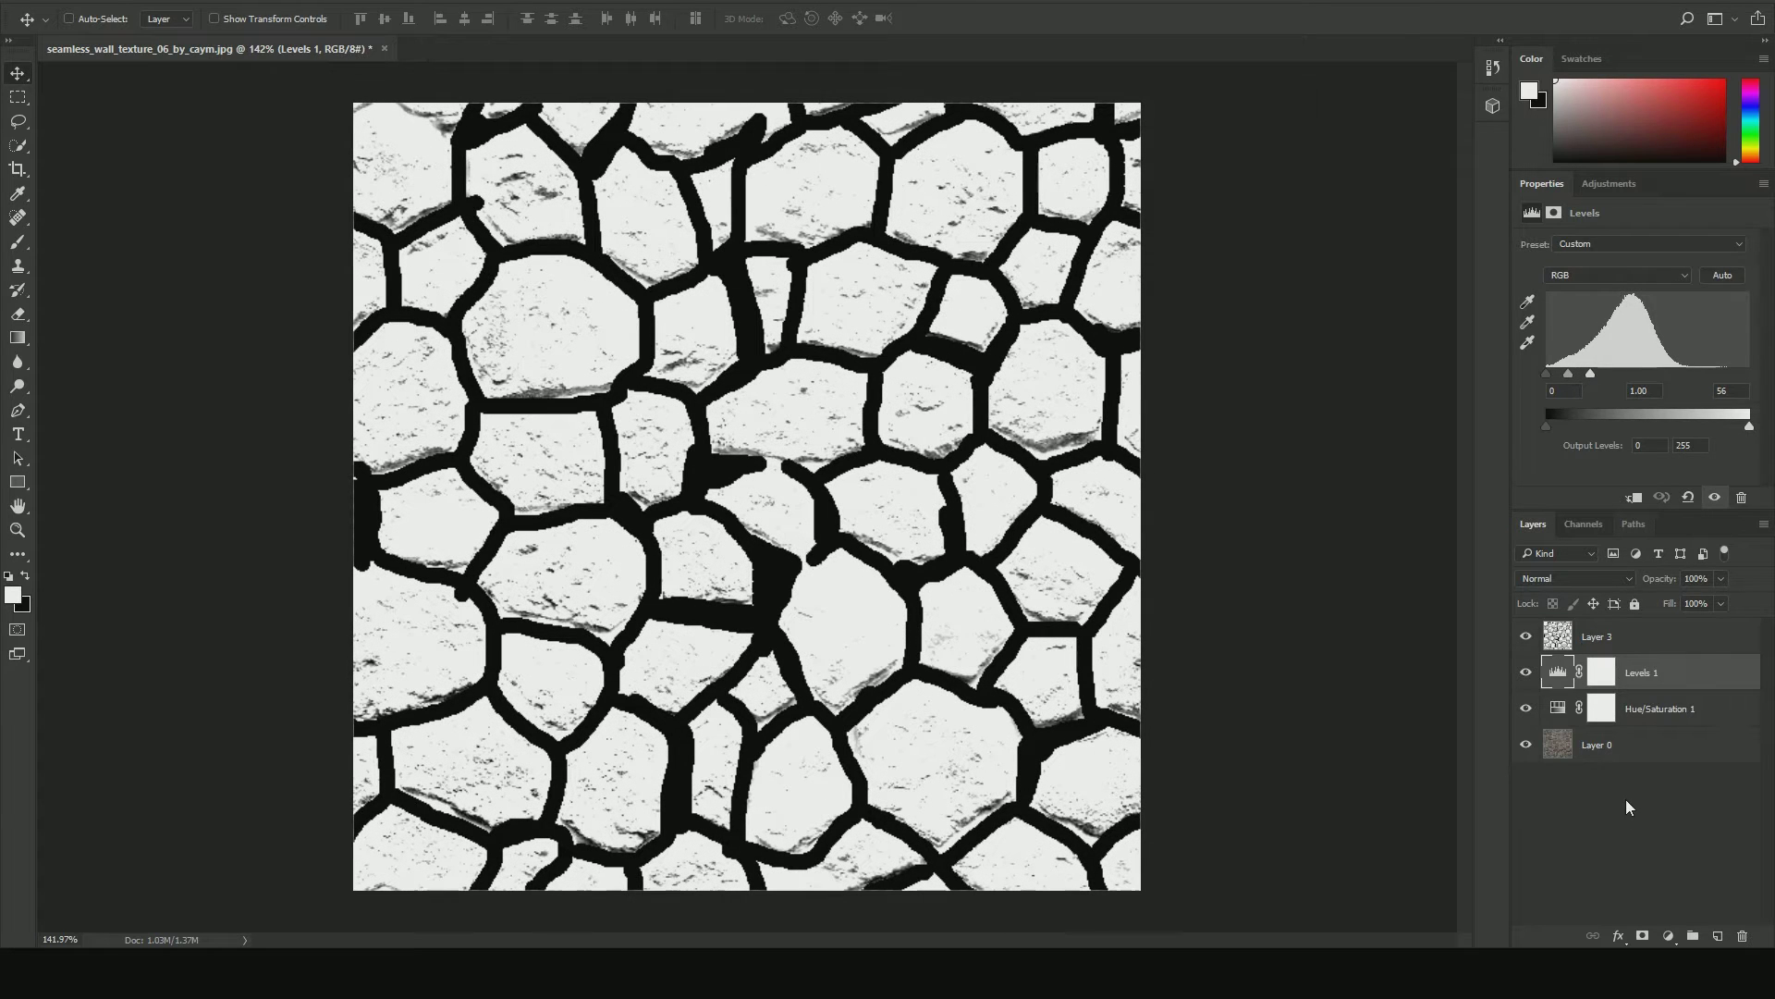
{"action": "key", "text": "ctrl+shift+s"}
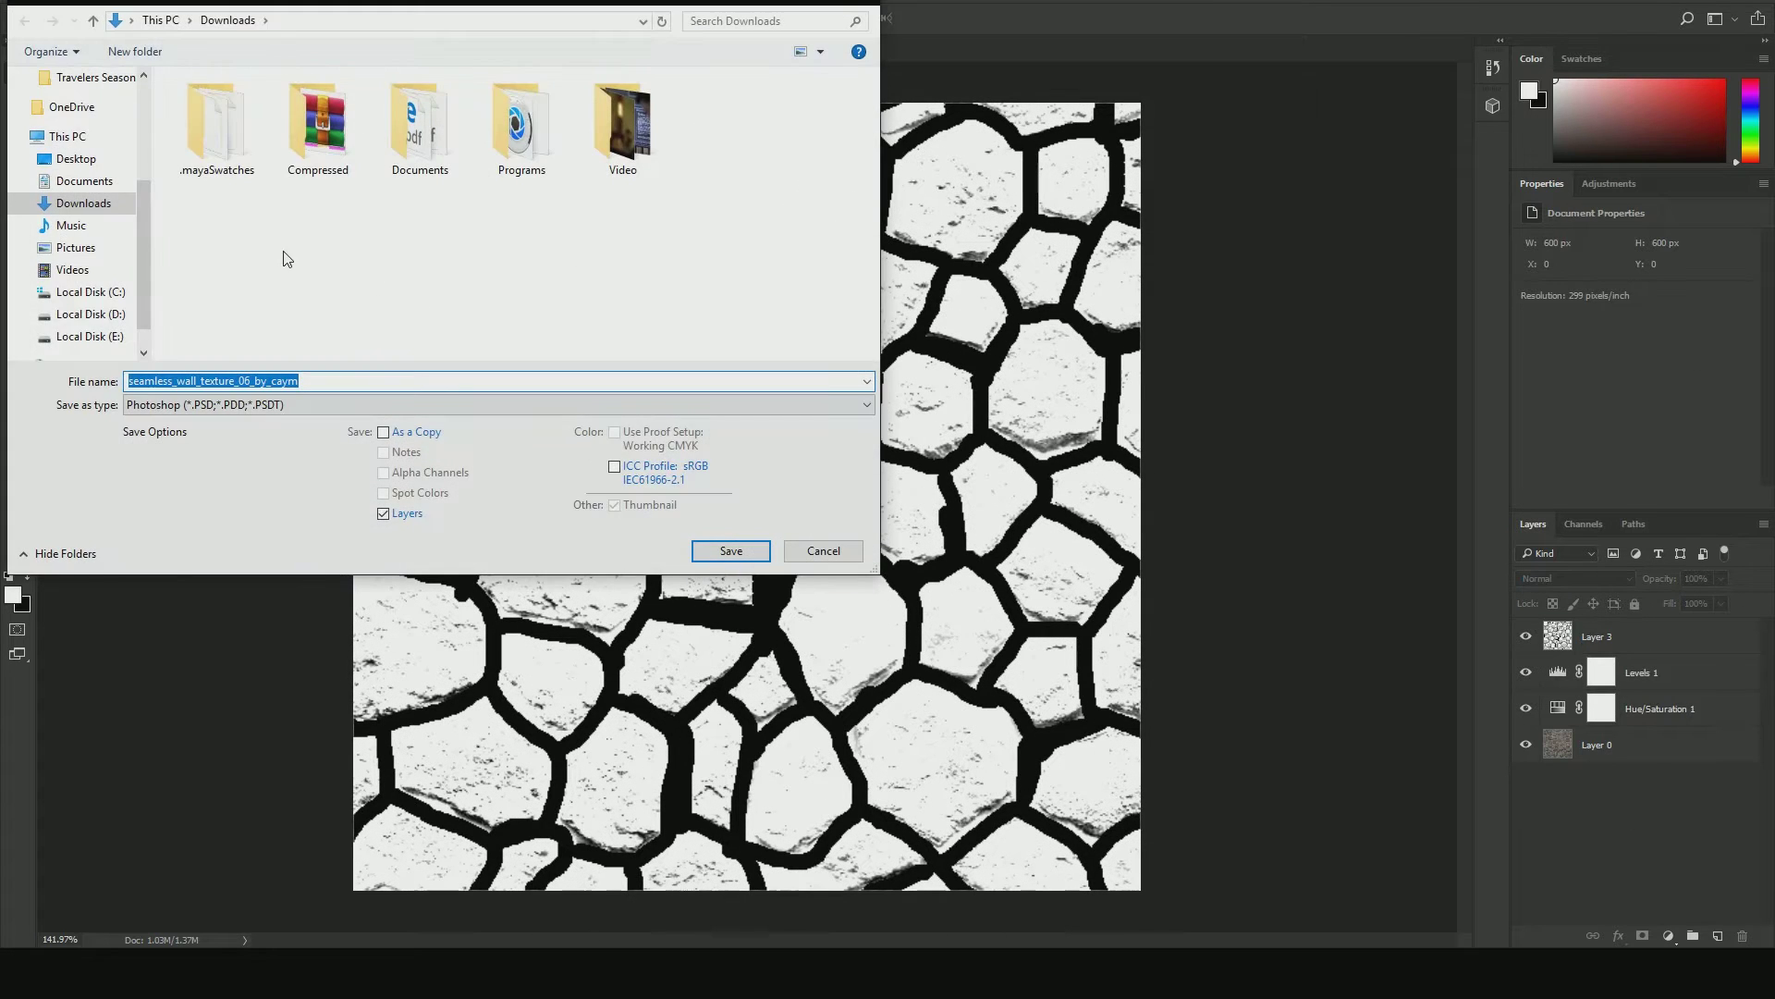
Save the map as JPEG 'Displacement' in Desktop > Displacement, accepting the default JPEG options
{"action": "left_click", "coordinate": [70, 181]}
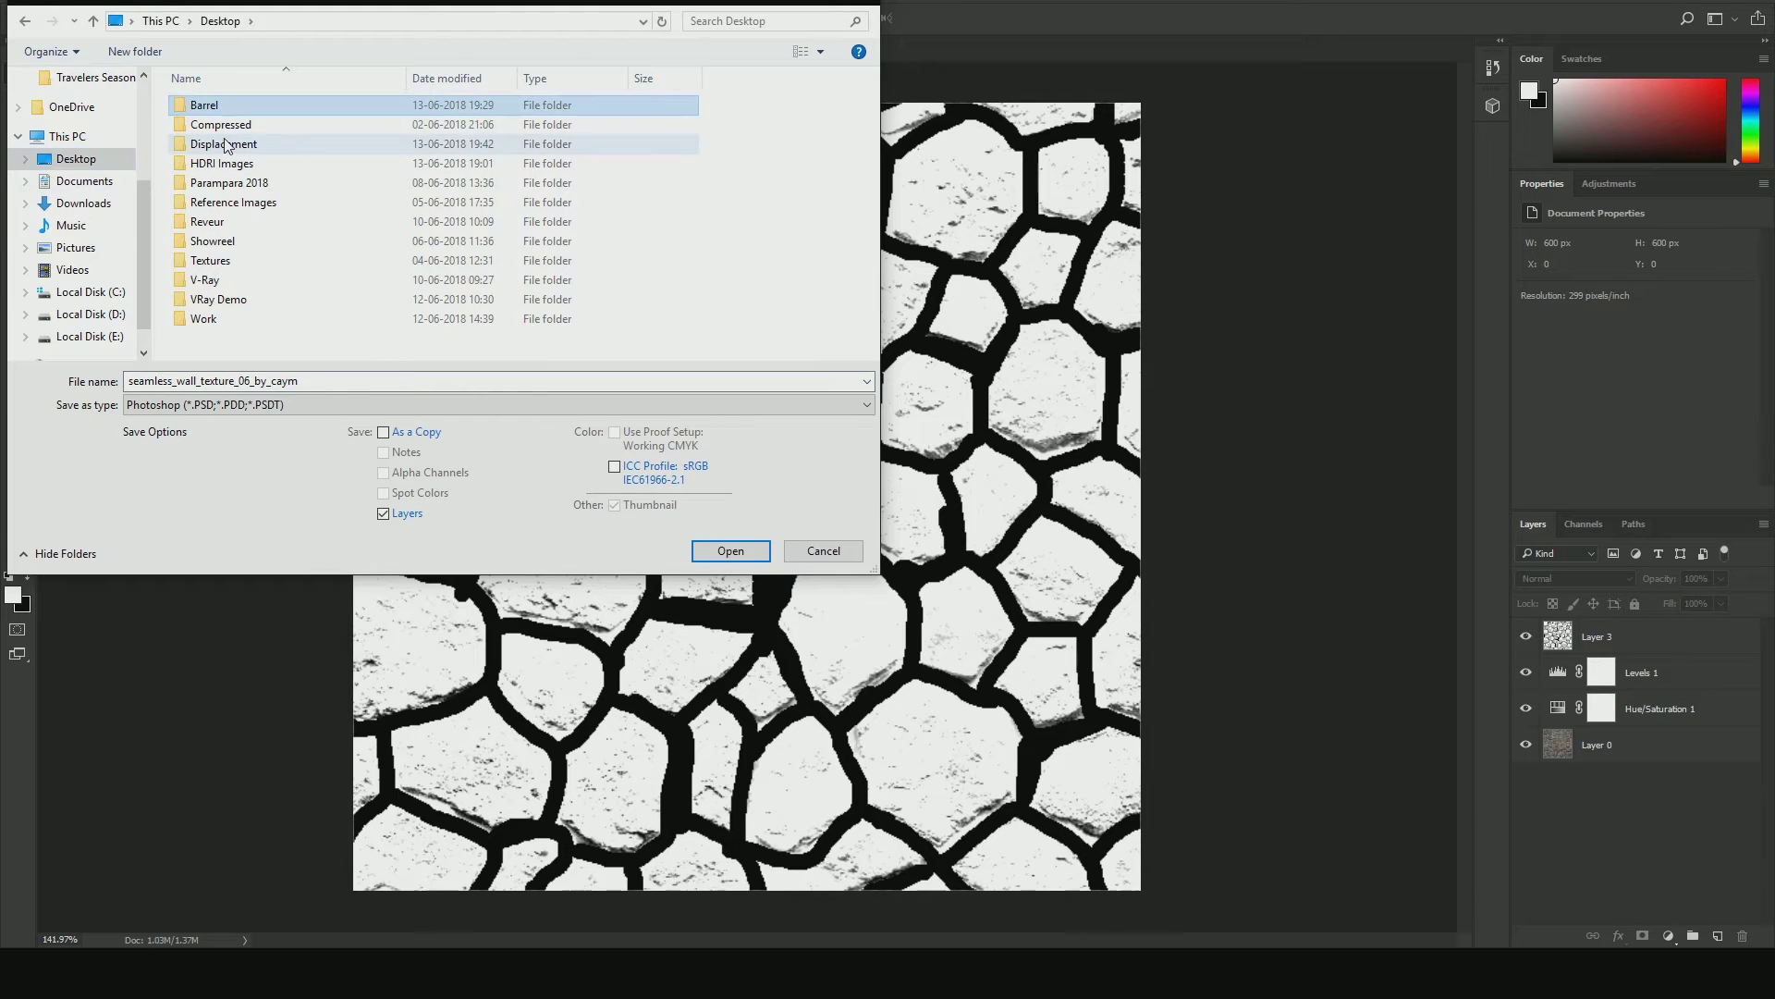
{"action": "double_click", "coordinate": [223, 144]}
{"action": "double_click", "coordinate": [272, 381]}
{"action": "type", "text": "Displacement"}
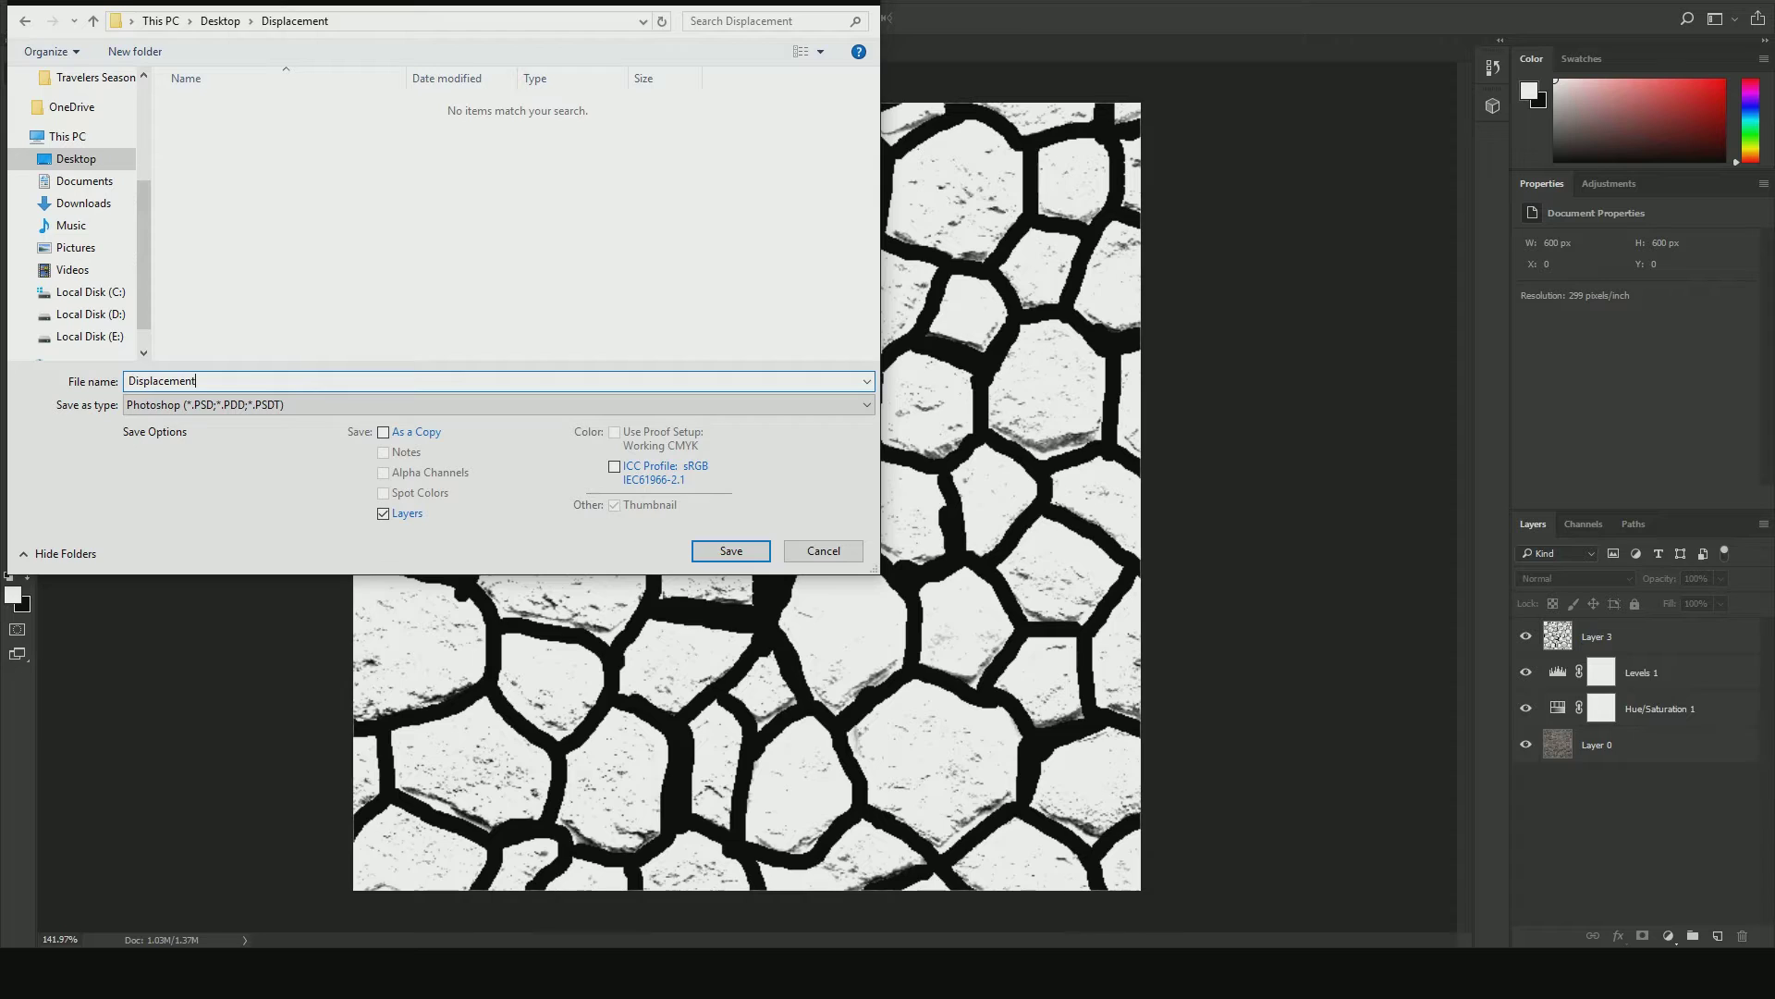
{"action": "left_click", "coordinate": [268, 405]}
{"action": "left_click", "coordinate": [269, 533]}
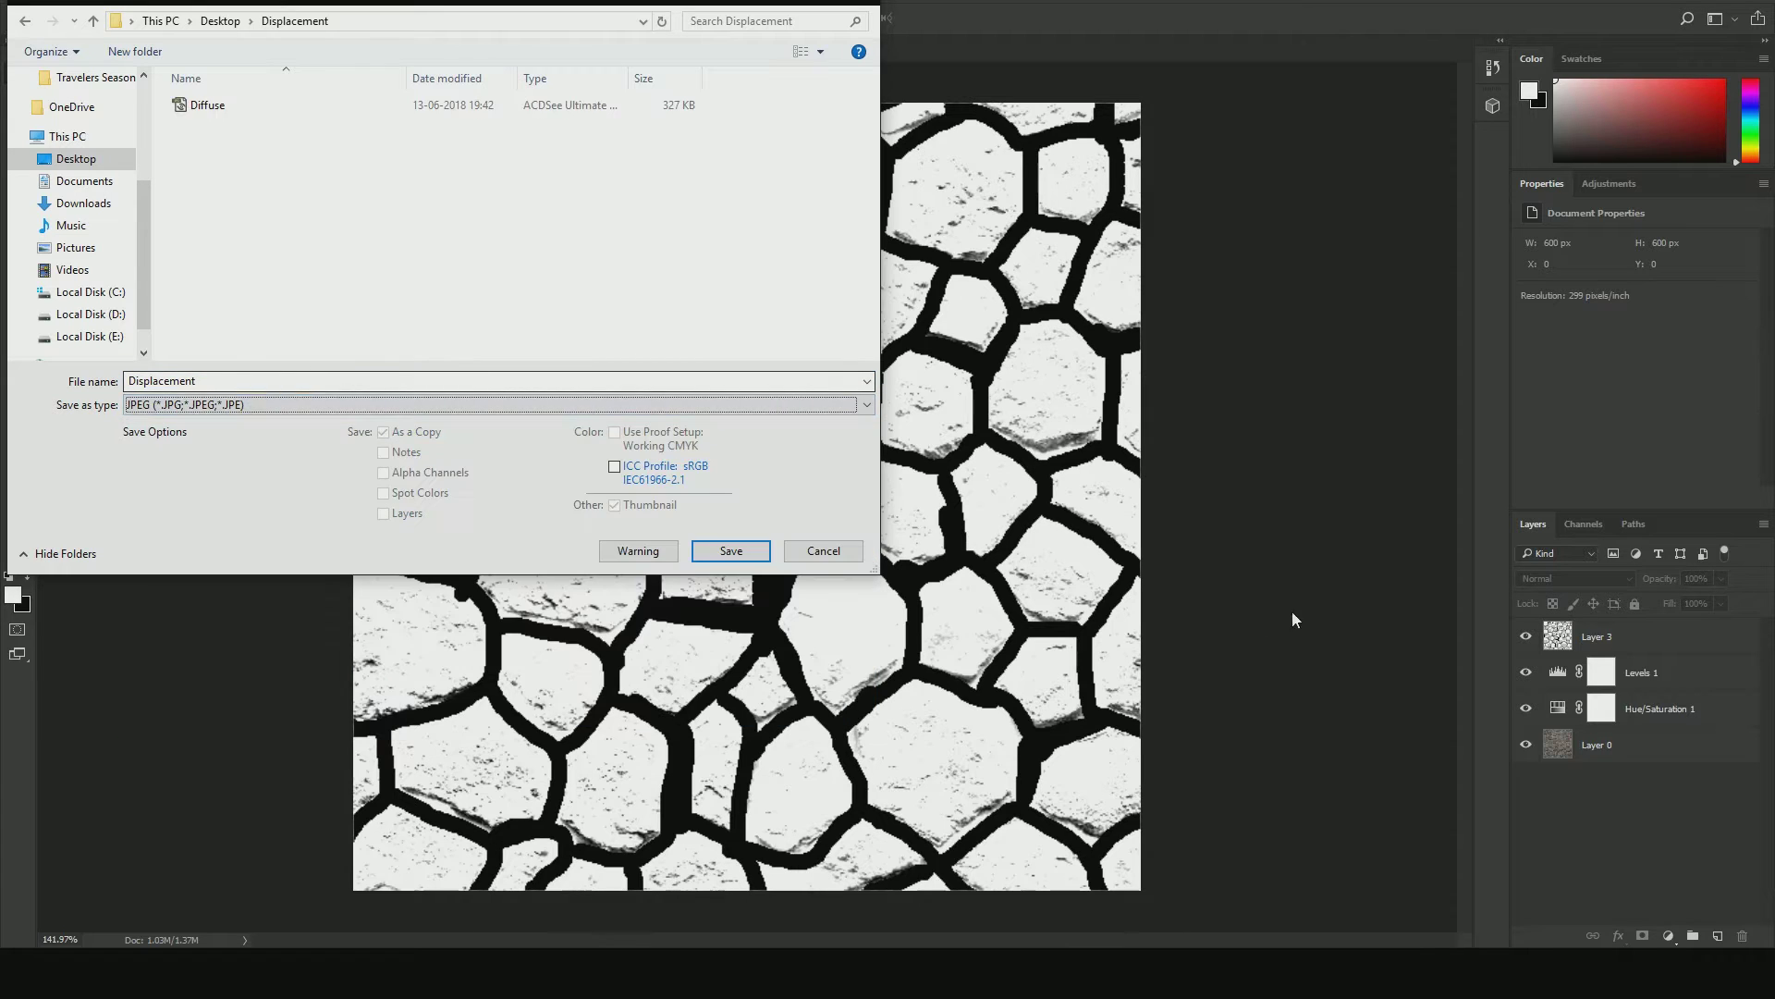
{"action": "left_click", "coordinate": [731, 550]}
{"action": "left_click", "coordinate": [1008, 238]}
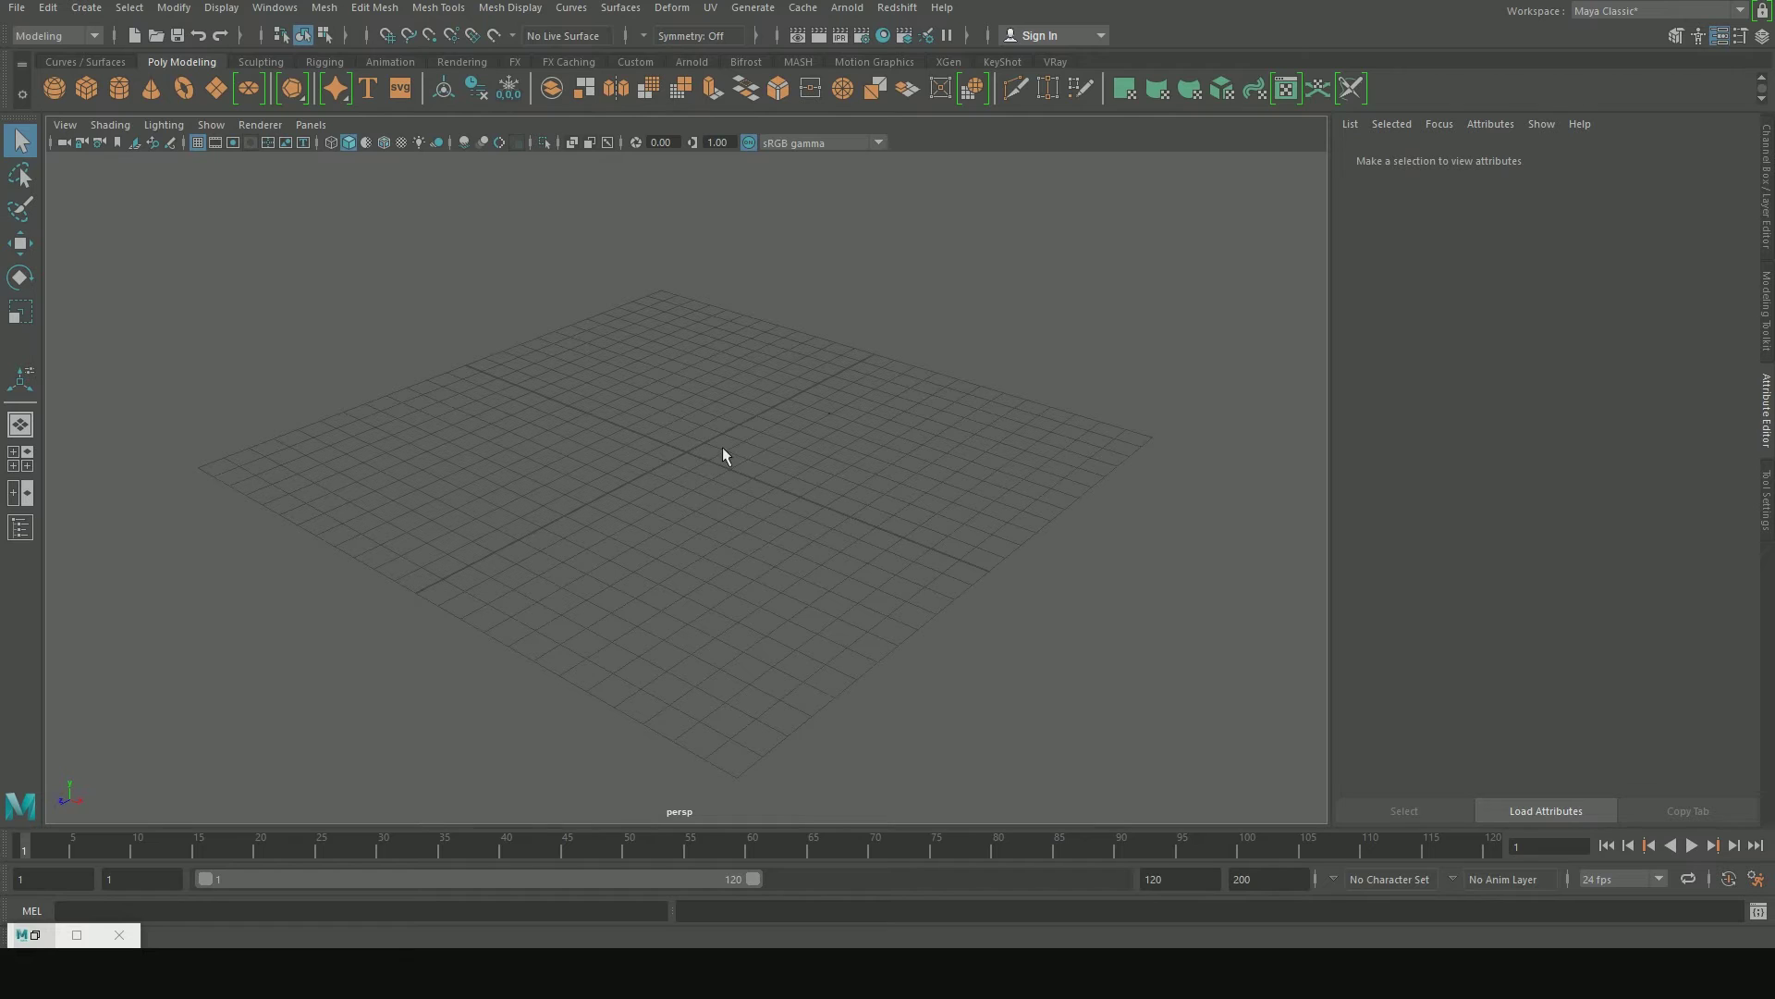
Create a polygon plane pPlane1 with width 24 and height 24
{"action": "right_click", "coordinate": [721, 449], "text": "shift"}
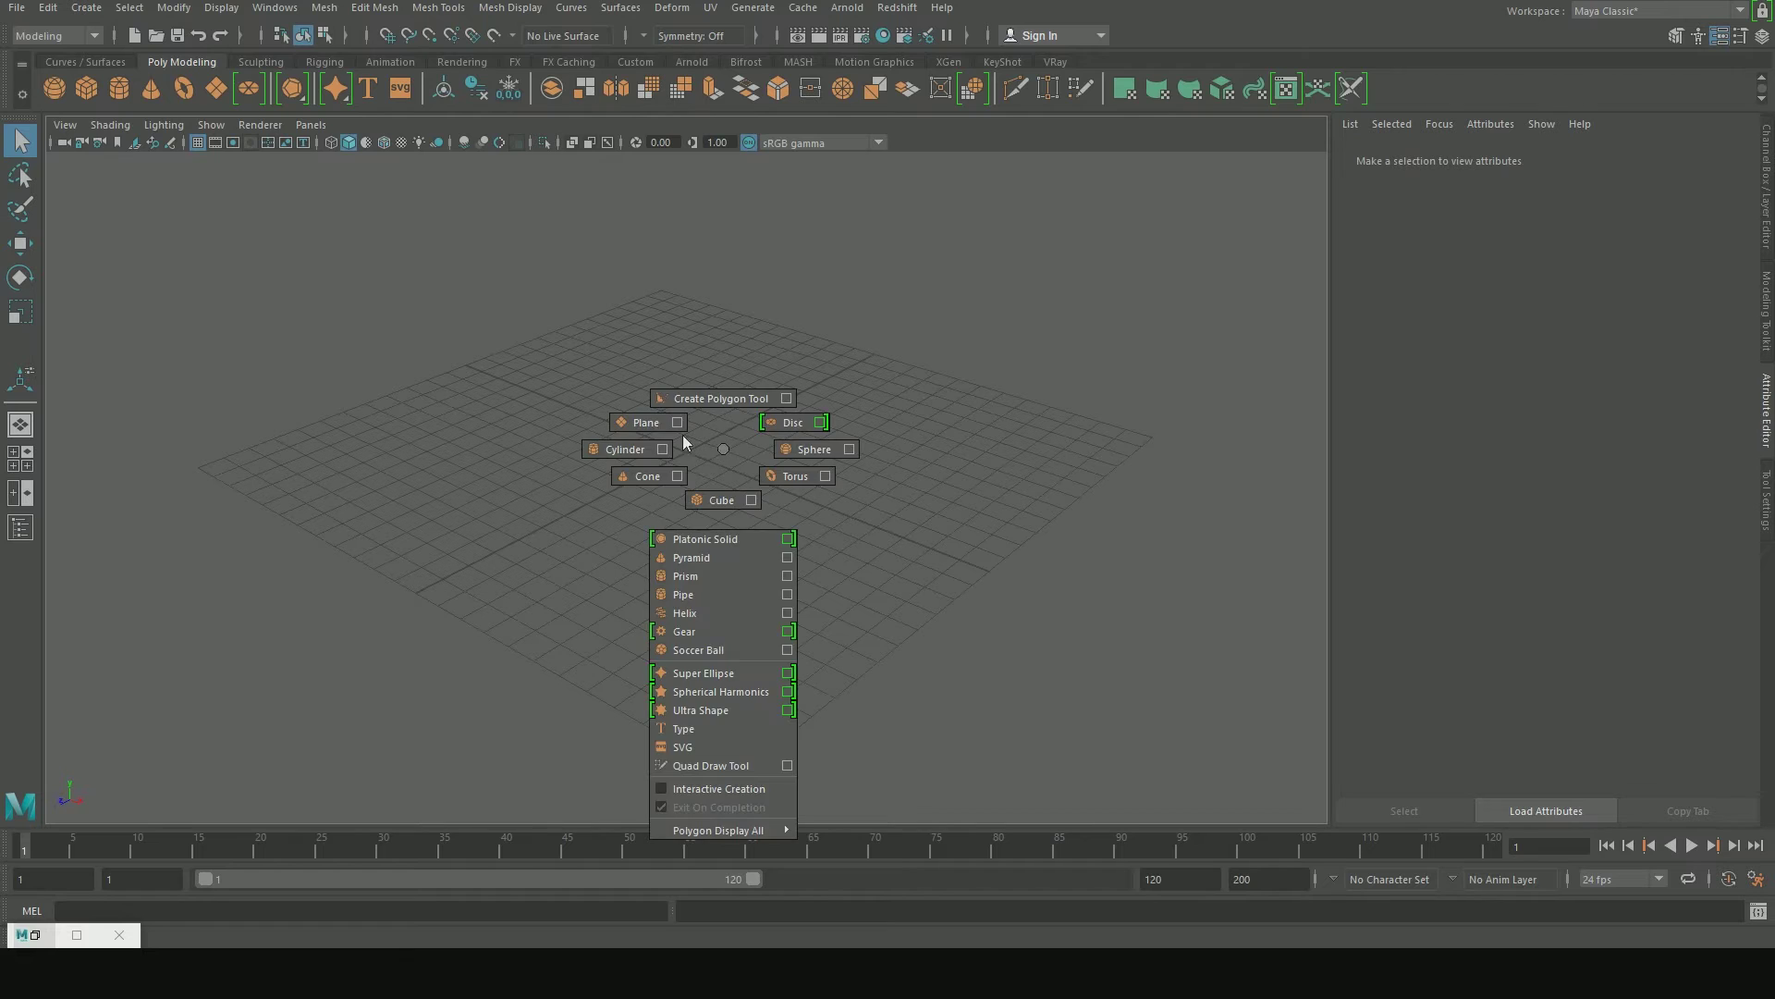
{"action": "left_click", "coordinate": [634, 423]}
{"action": "left_click", "coordinate": [1182, 322]}
{"action": "type", "text": "24"}
{"action": "key", "text": "Tab"}
{"action": "type", "text": "24"}
{"action": "key", "text": "Return"}
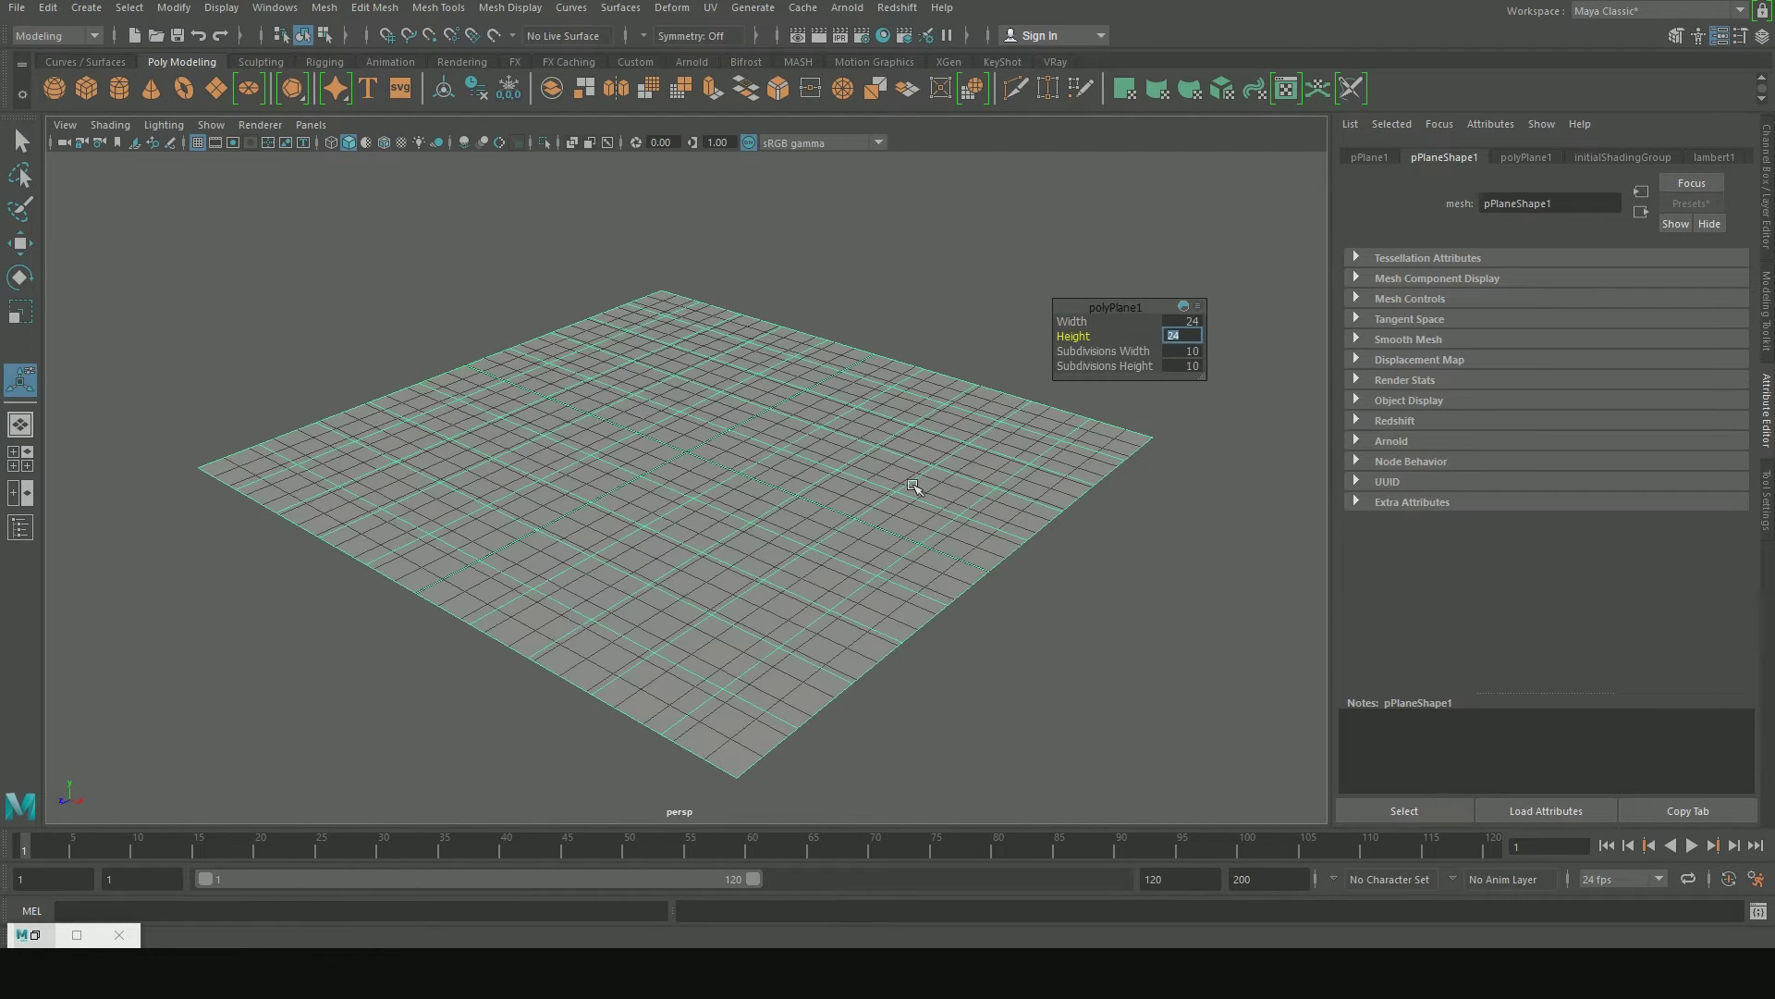
{"action": "key", "text": "w"}
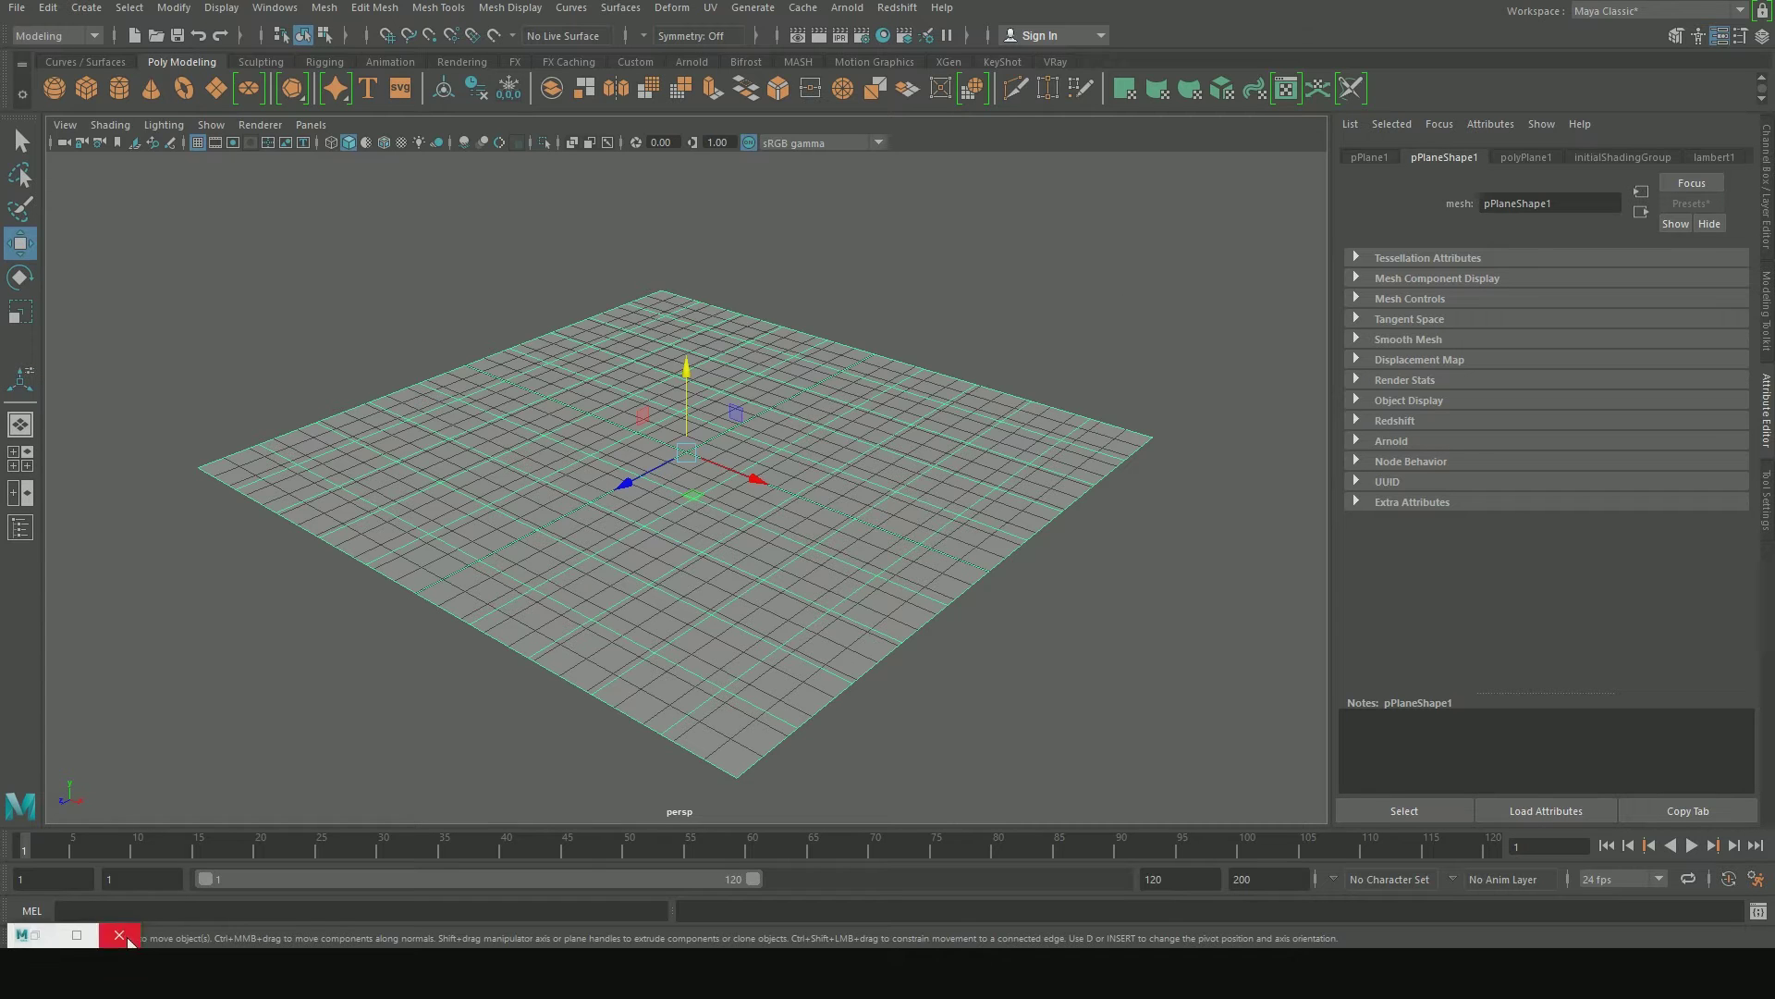
Zoom in on the plane and check the viewport panel options
{"action": "scroll", "coordinate": [960, 646], "scroll_direction": "up", "scroll_amount": 1}
{"action": "left_click_drag", "start_coordinate": [690, 362], "coordinate": [690, 353]}
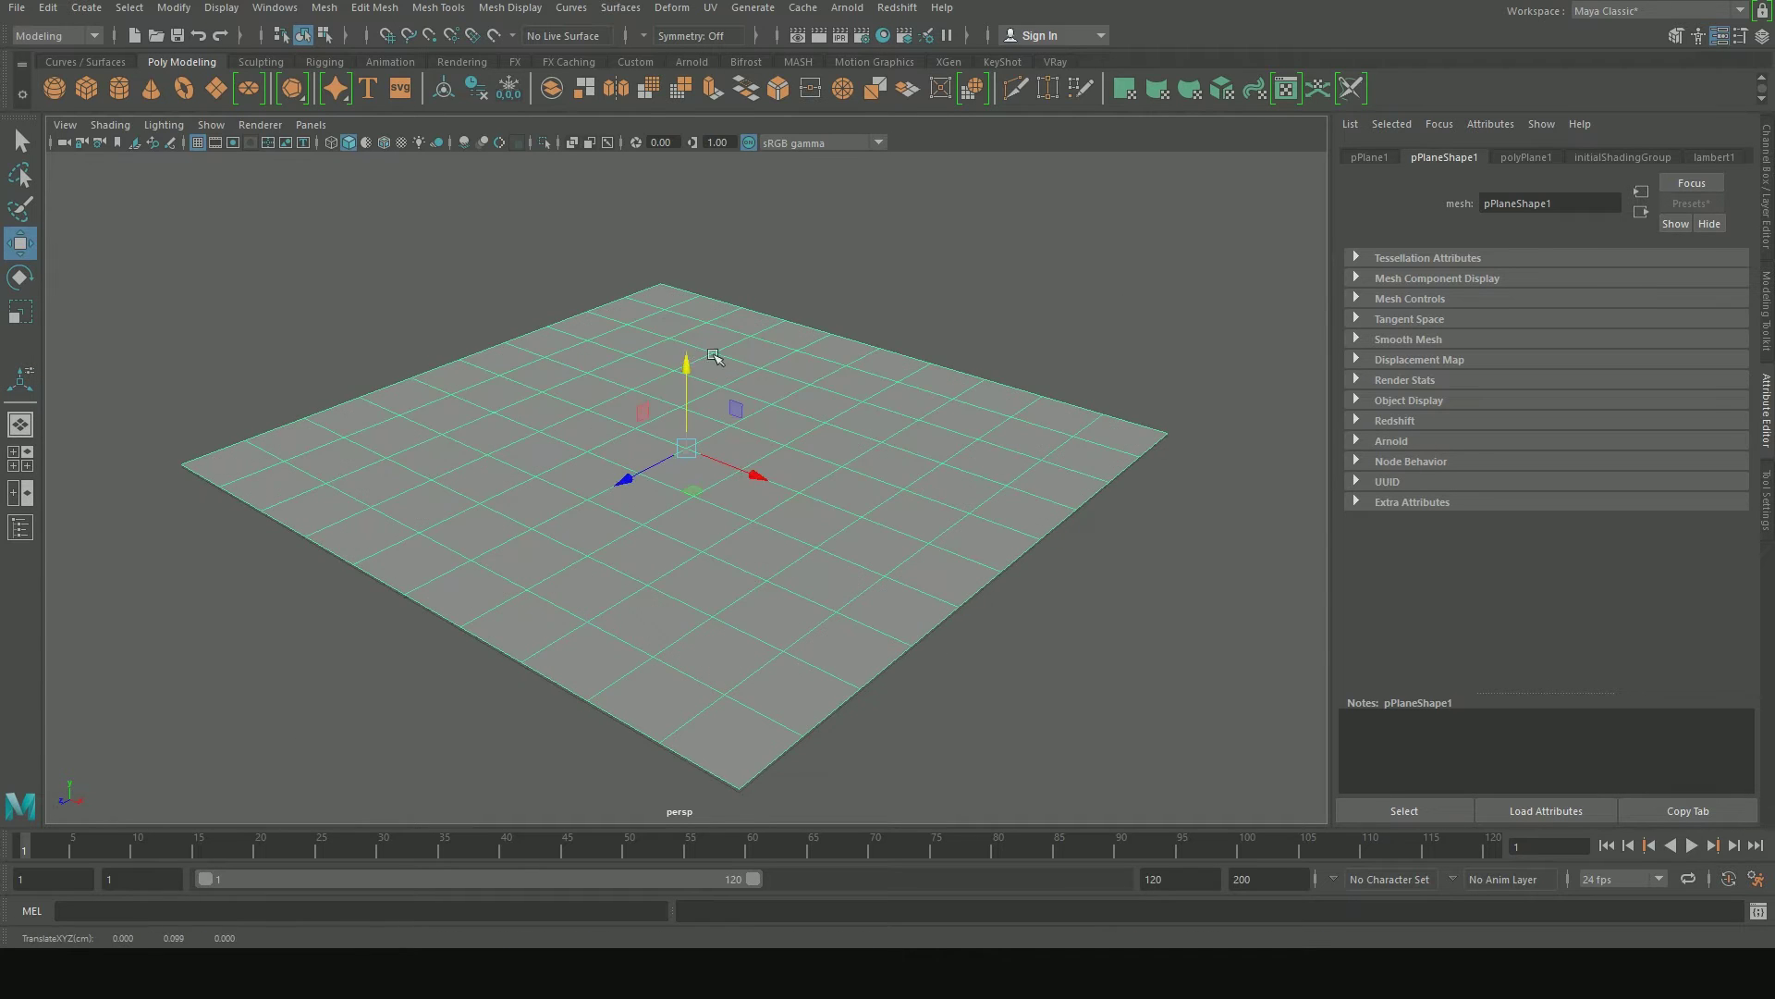
{"action": "scroll", "coordinate": [690, 353], "scroll_direction": "up", "scroll_amount": 1}
{"action": "left_click", "coordinate": [310, 124]}
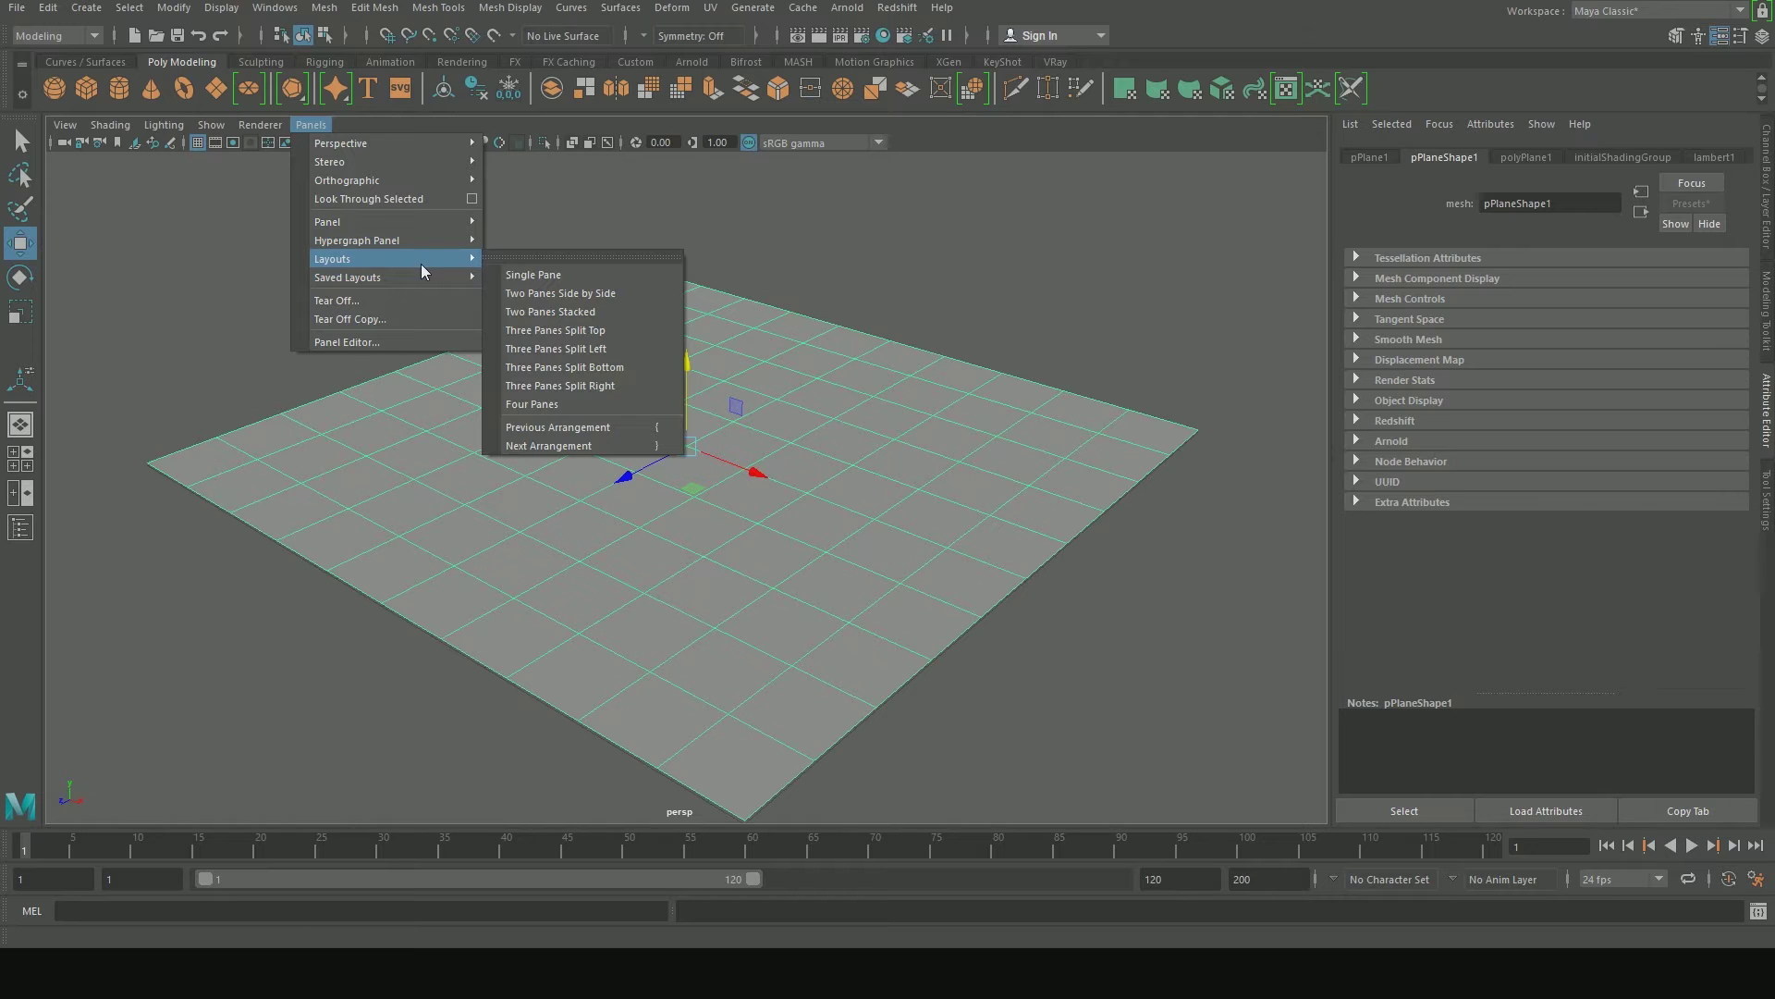
{"action": "left_click", "coordinate": [792, 235]}
Assign an aiStandardSurface to the plane with Base Weight 1 and Specular Weight 0.05
{"action": "left_click", "coordinate": [829, 409]}
{"action": "right_click_drag", "start_coordinate": [829, 410], "coordinate": [817, 874]}
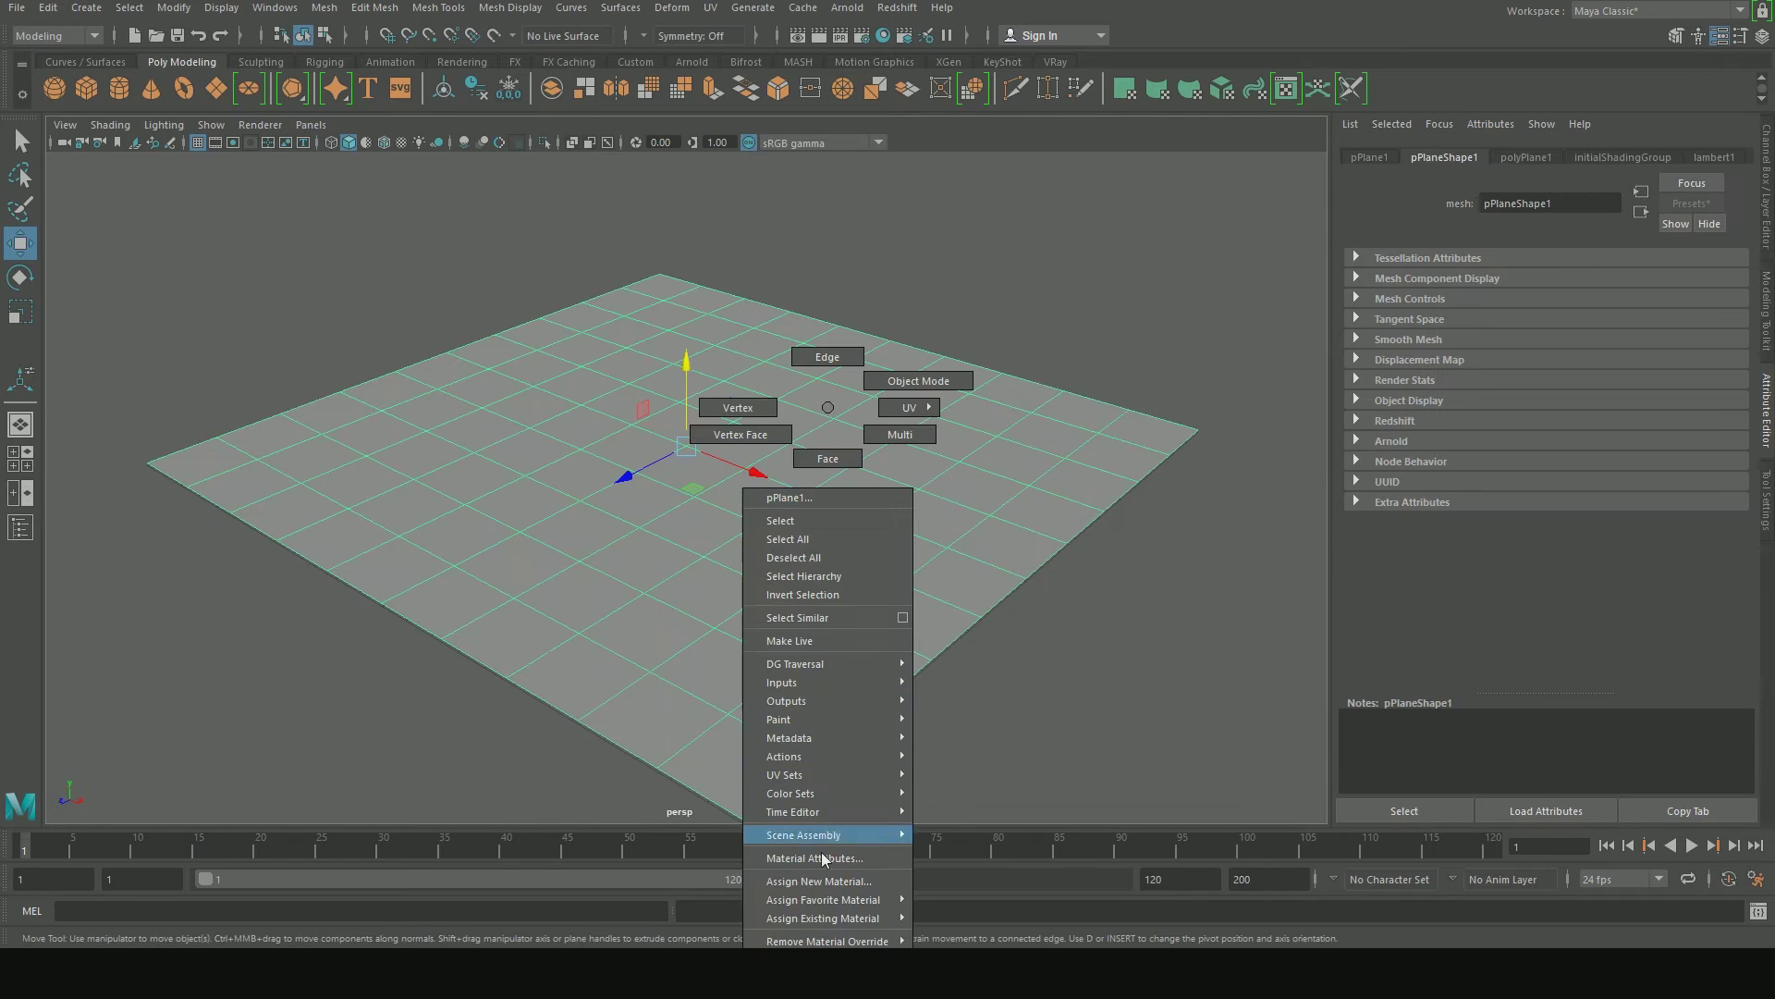
{"action": "left_click", "coordinate": [659, 525]}
{"action": "left_click", "coordinate": [773, 532]}
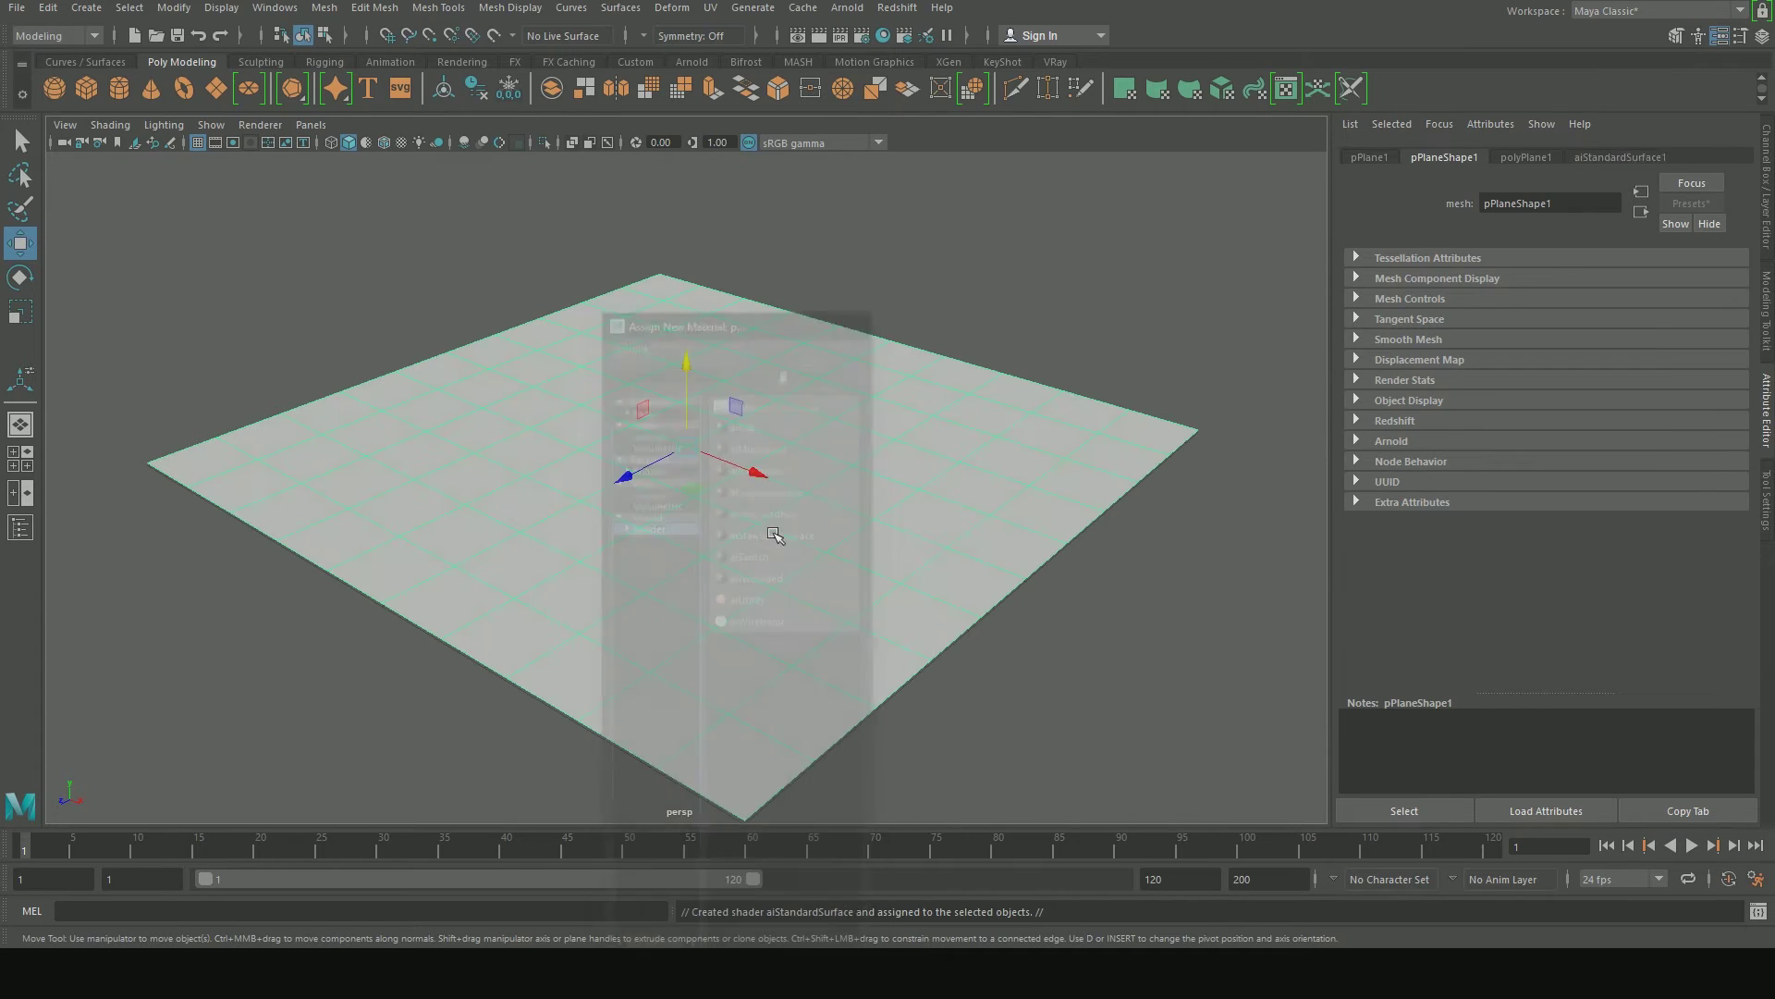
{"action": "left_click_drag", "start_coordinate": [1664, 383], "coordinate": [1712, 444]}
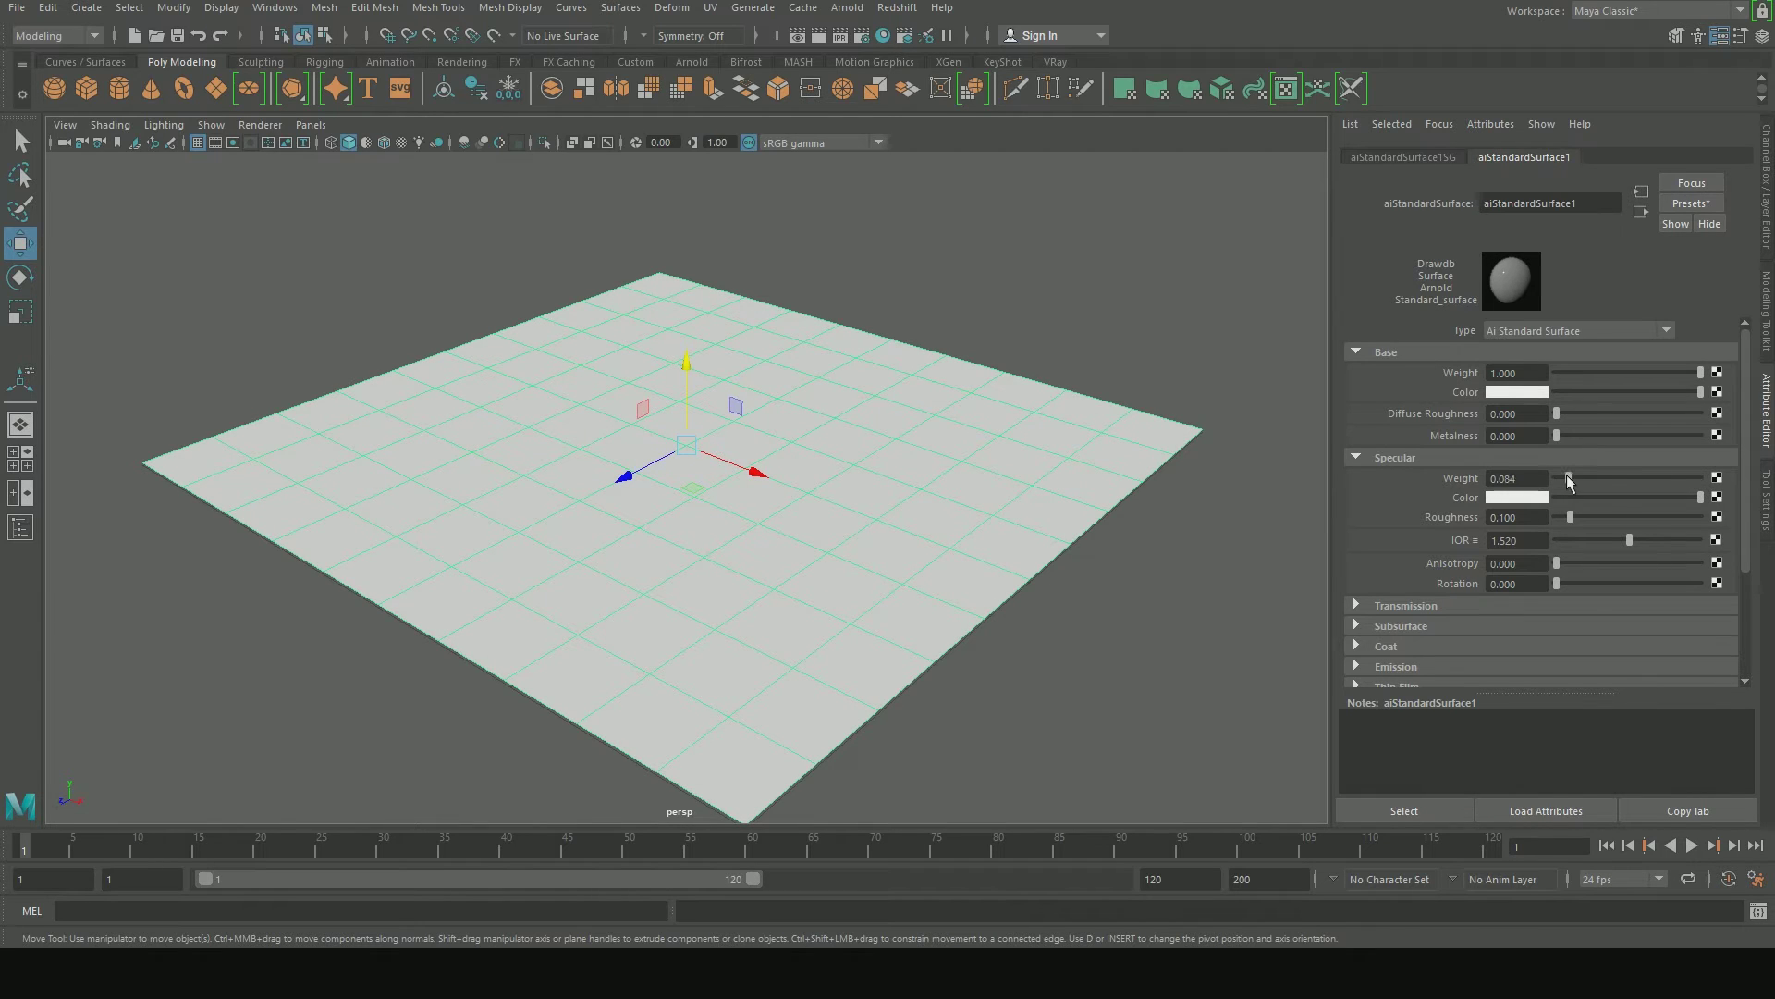
{"action": "double_click", "coordinate": [1532, 479]}
{"action": "type", "text": "0.05"}
{"action": "key", "text": "Return"}
Map a file texture loading Desktop/Displacement/Diffuse.jpg to the material's Base Color
{"action": "left_click", "coordinate": [1718, 393]}
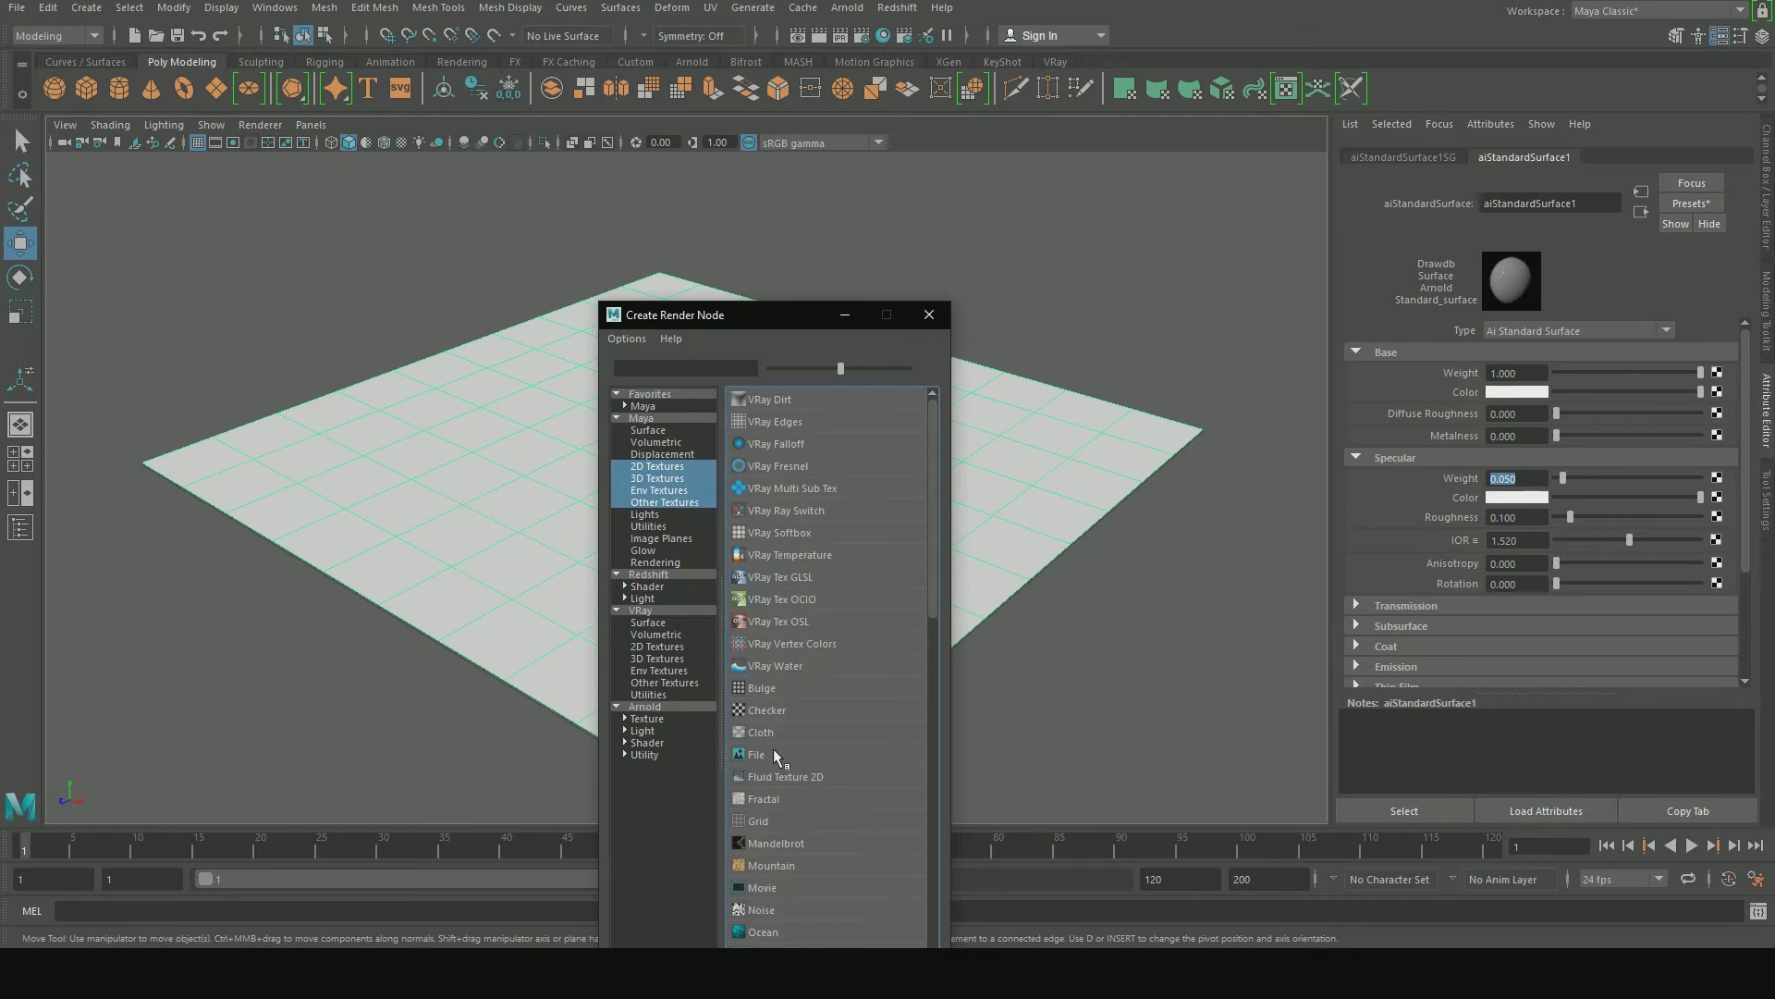
{"action": "left_click", "coordinate": [773, 753]}
{"action": "left_click", "coordinate": [1722, 410]}
{"action": "double_click", "coordinate": [904, 124]}
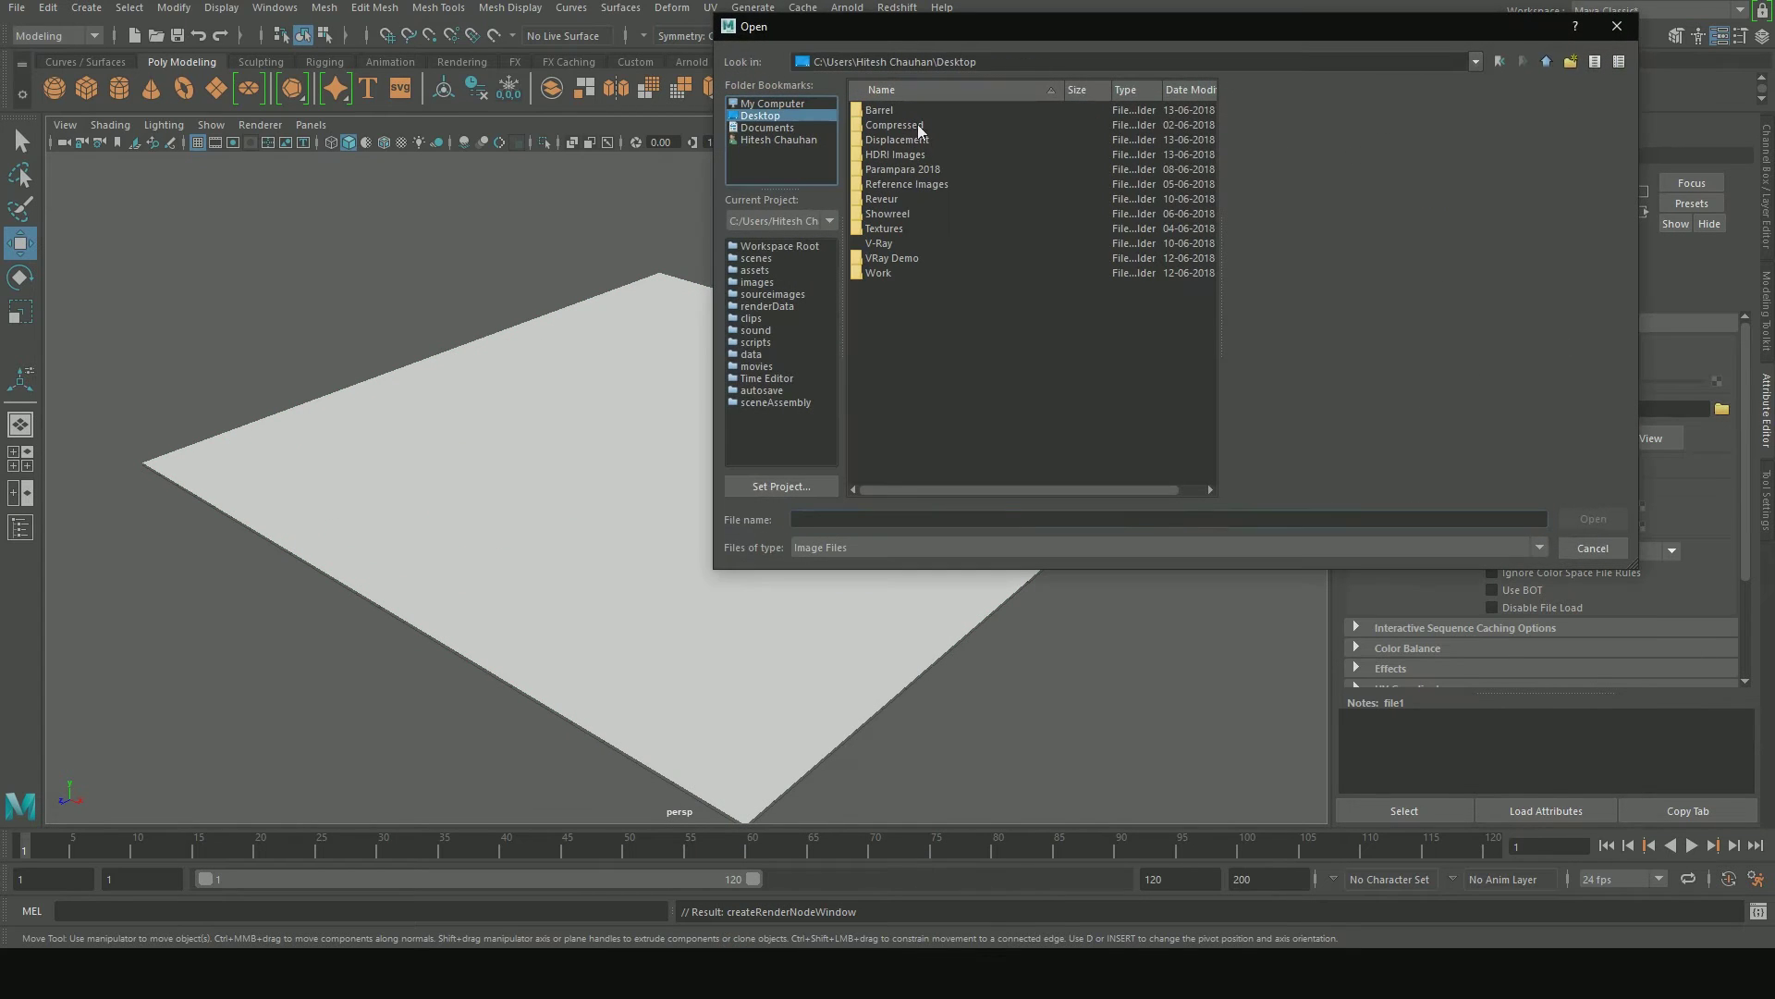
{"action": "double_click", "coordinate": [895, 130]}
{"action": "left_click", "coordinate": [891, 126]}
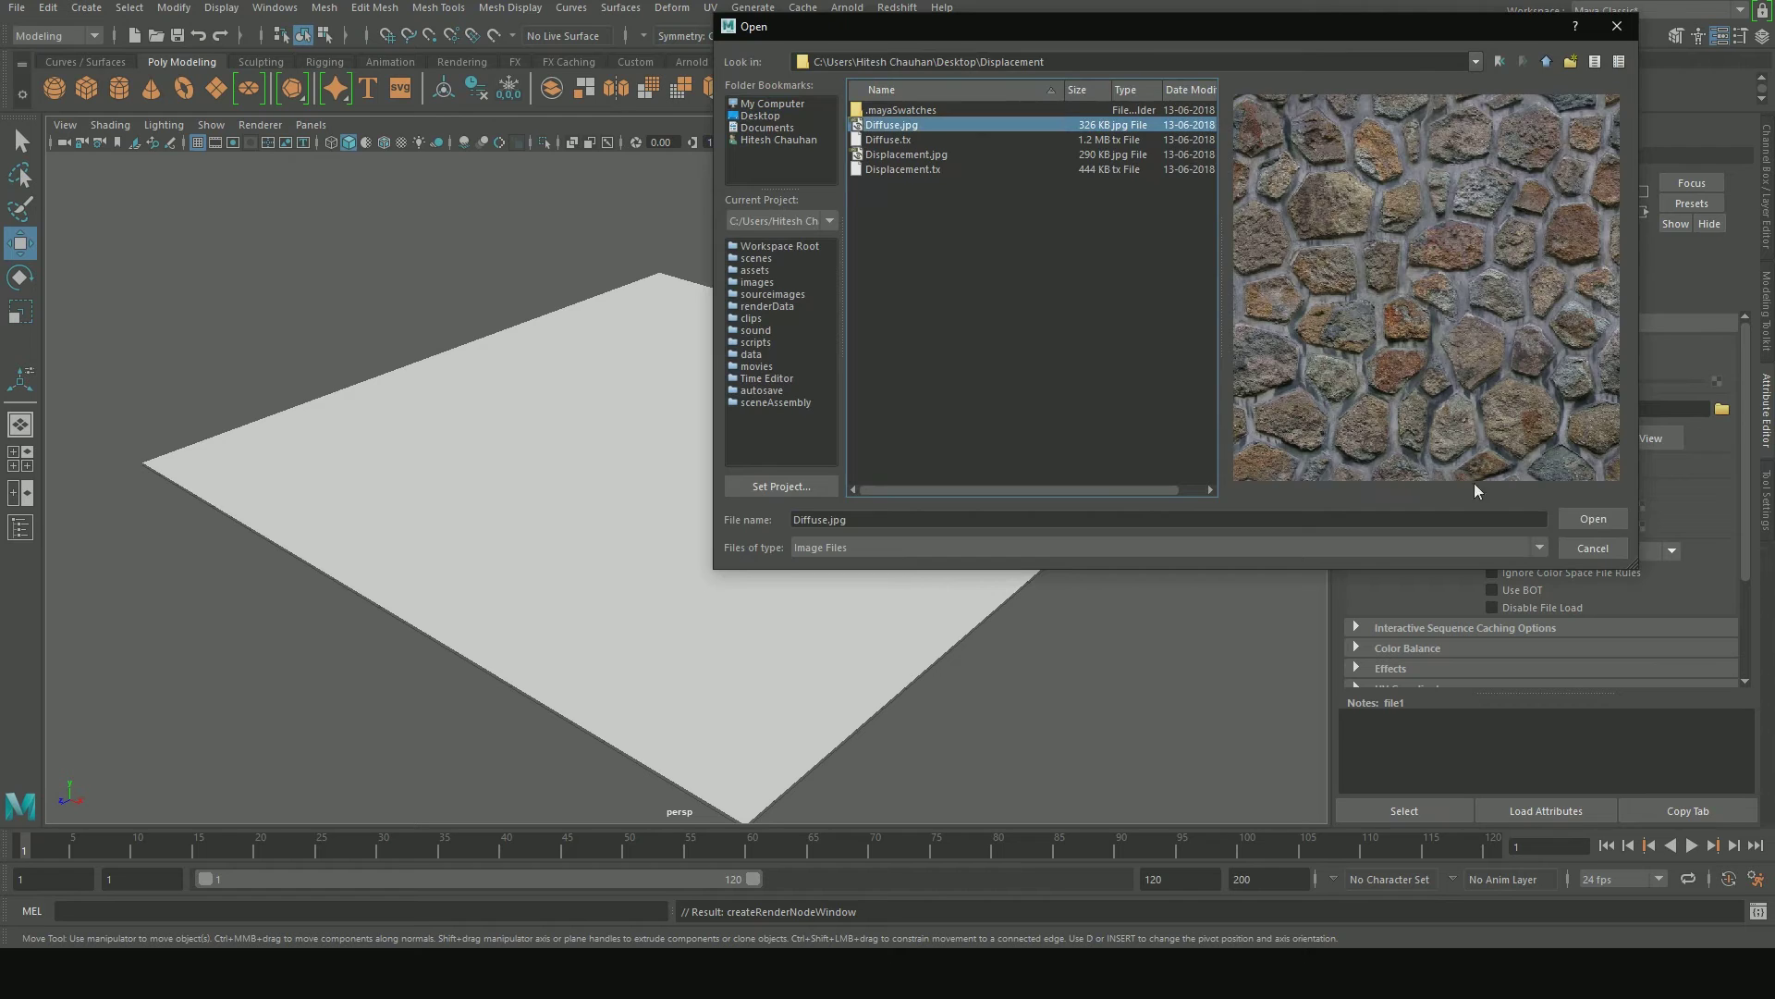
{"action": "left_click", "coordinate": [1588, 519]}
Show textures in the viewport and render the textured stone plane
{"action": "key", "text": "6"}
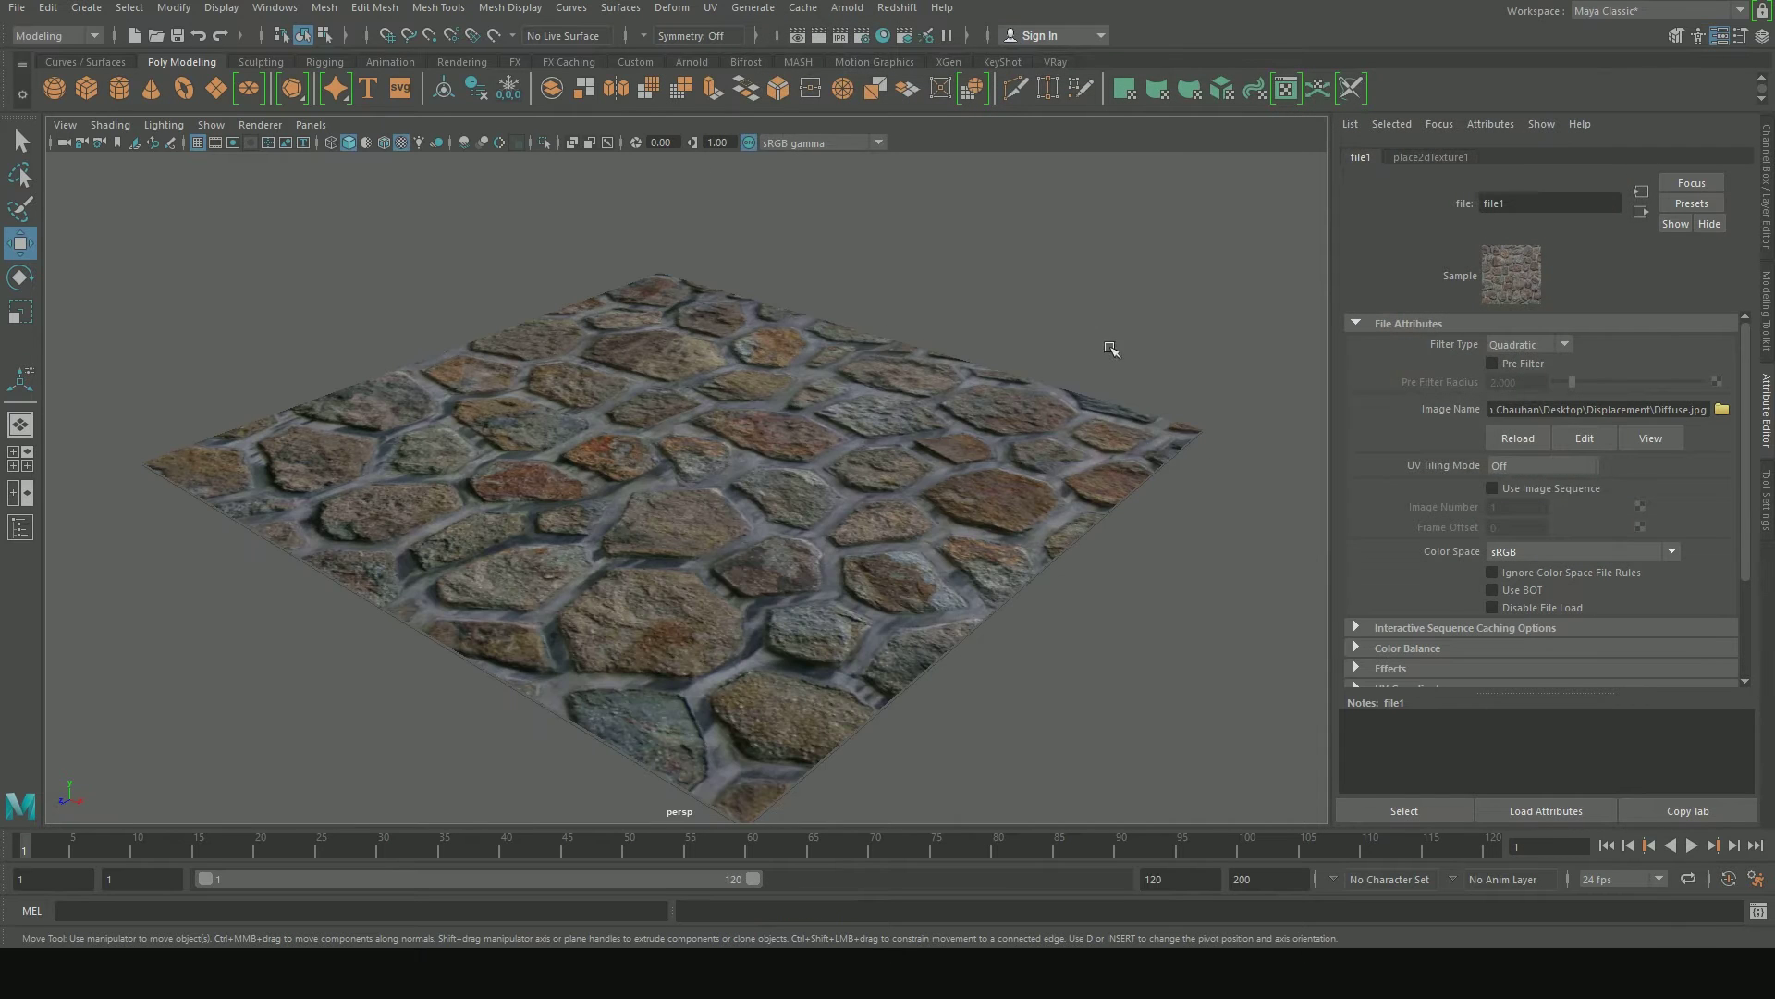
{"action": "left_click", "coordinate": [1110, 349]}
{"action": "left_click_drag", "start_coordinate": [932, 326], "coordinate": [927, 305], "text": "alt"}
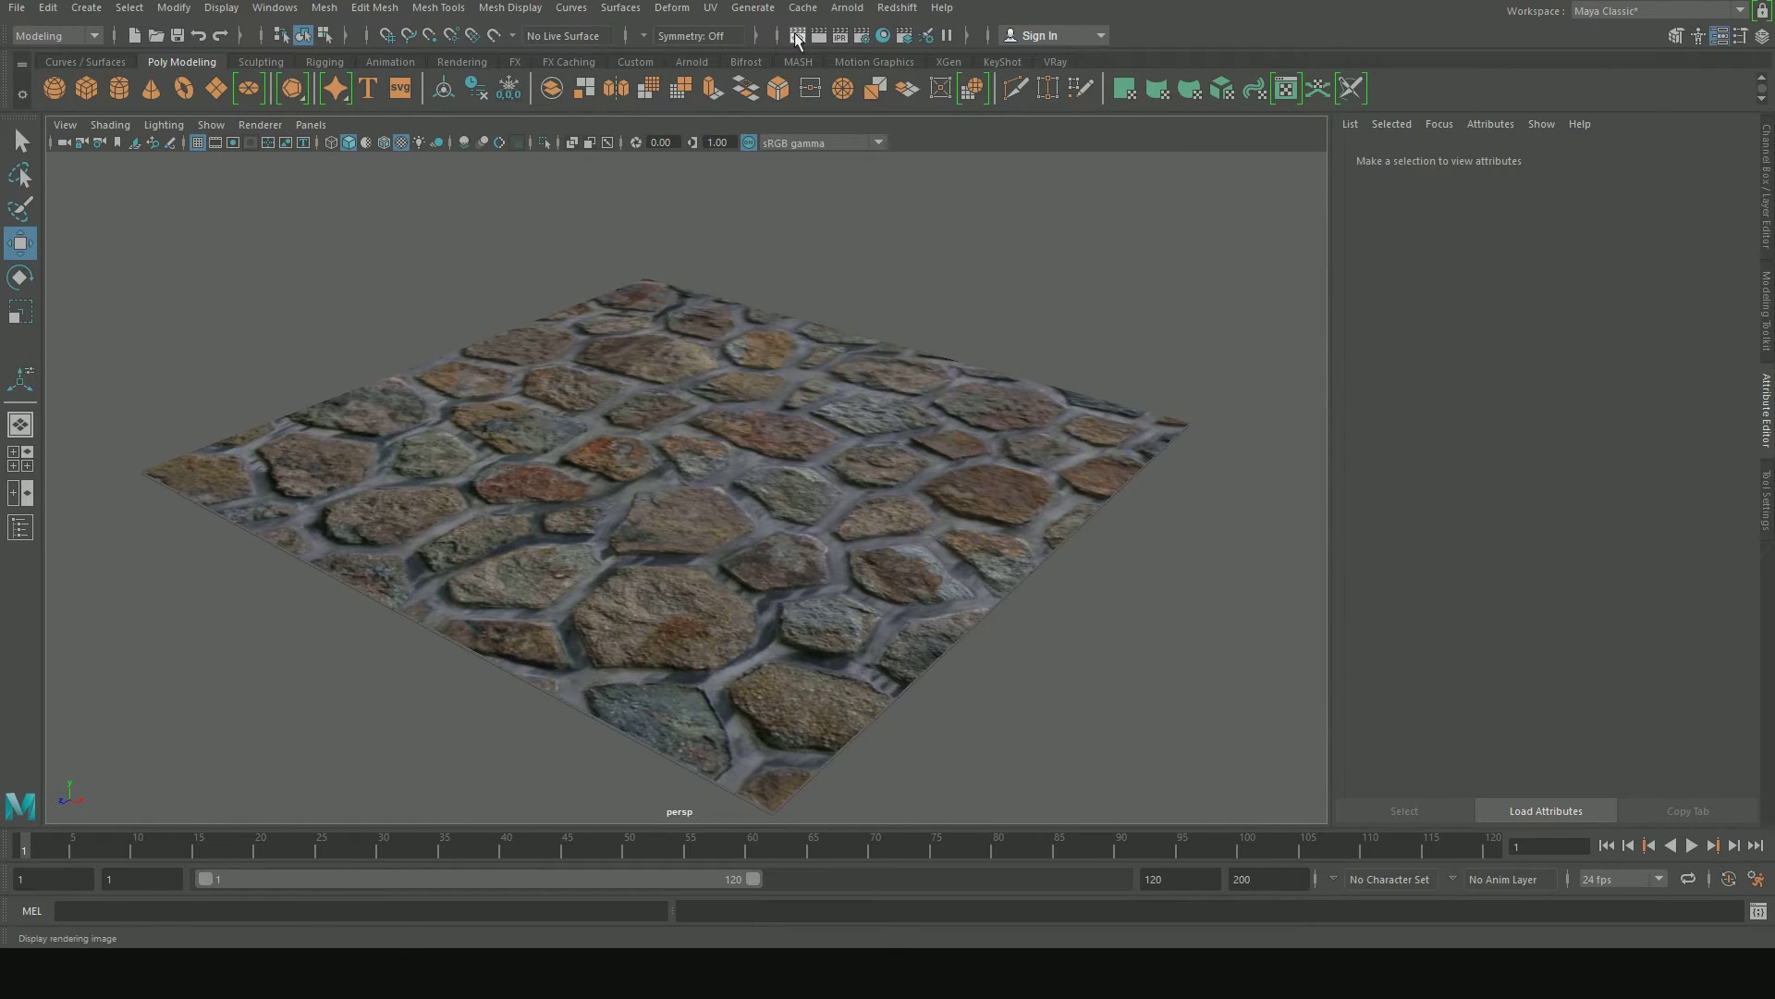
{"action": "left_click", "coordinate": [797, 36]}
Re-render the current frame and create an Arnold skydome light
{"action": "left_click", "coordinate": [1075, 153]}
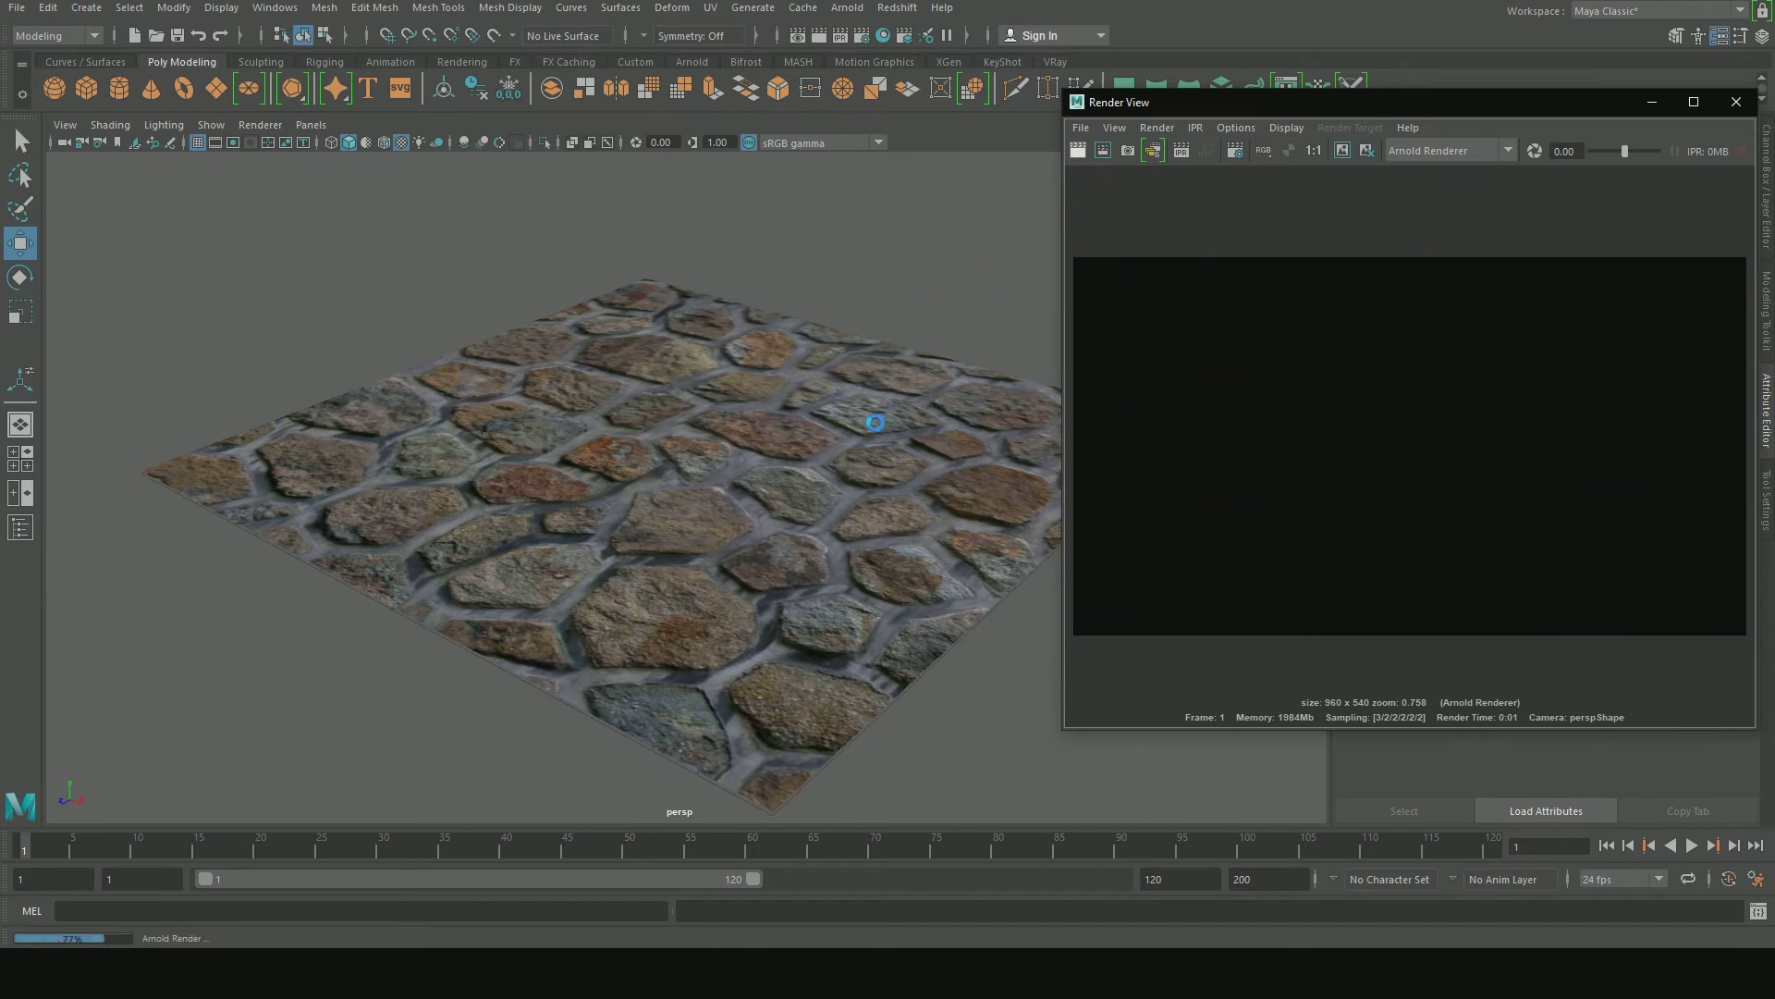
{"action": "left_click", "coordinate": [847, 7]}
{"action": "mouse_move", "coordinate": [887, 100]}
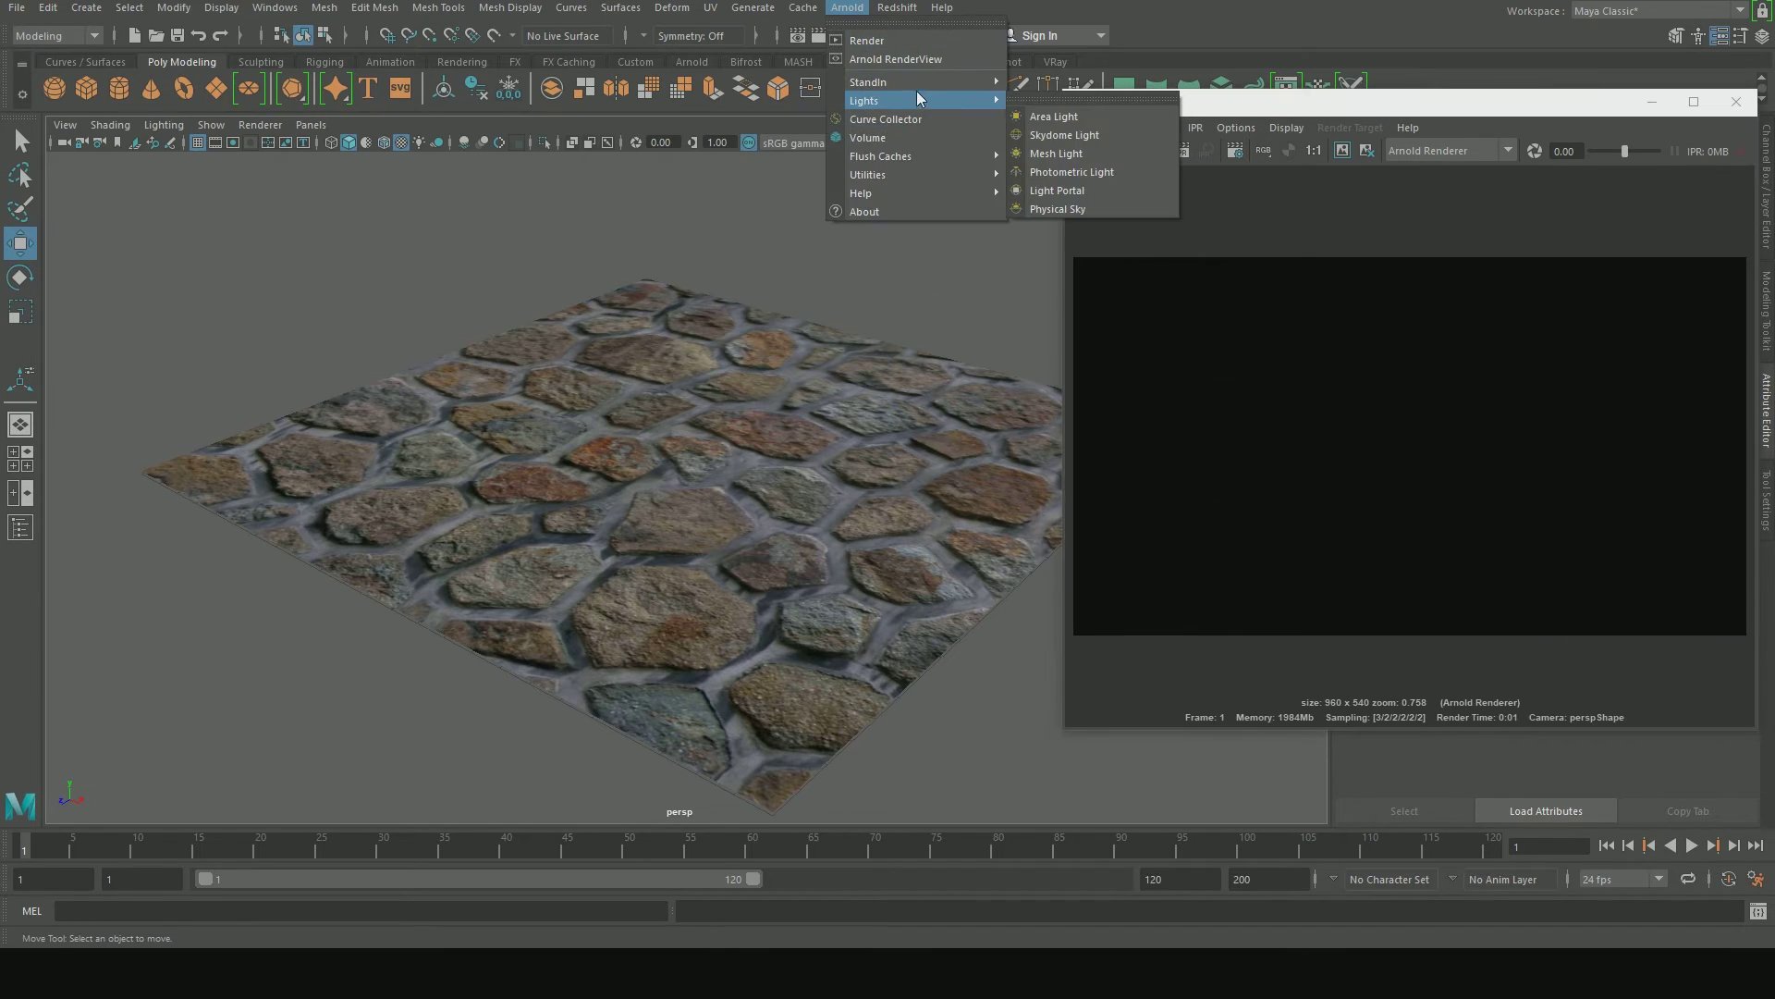
{"action": "left_click", "coordinate": [1063, 135]}
{"action": "left_click", "coordinate": [1652, 102]}
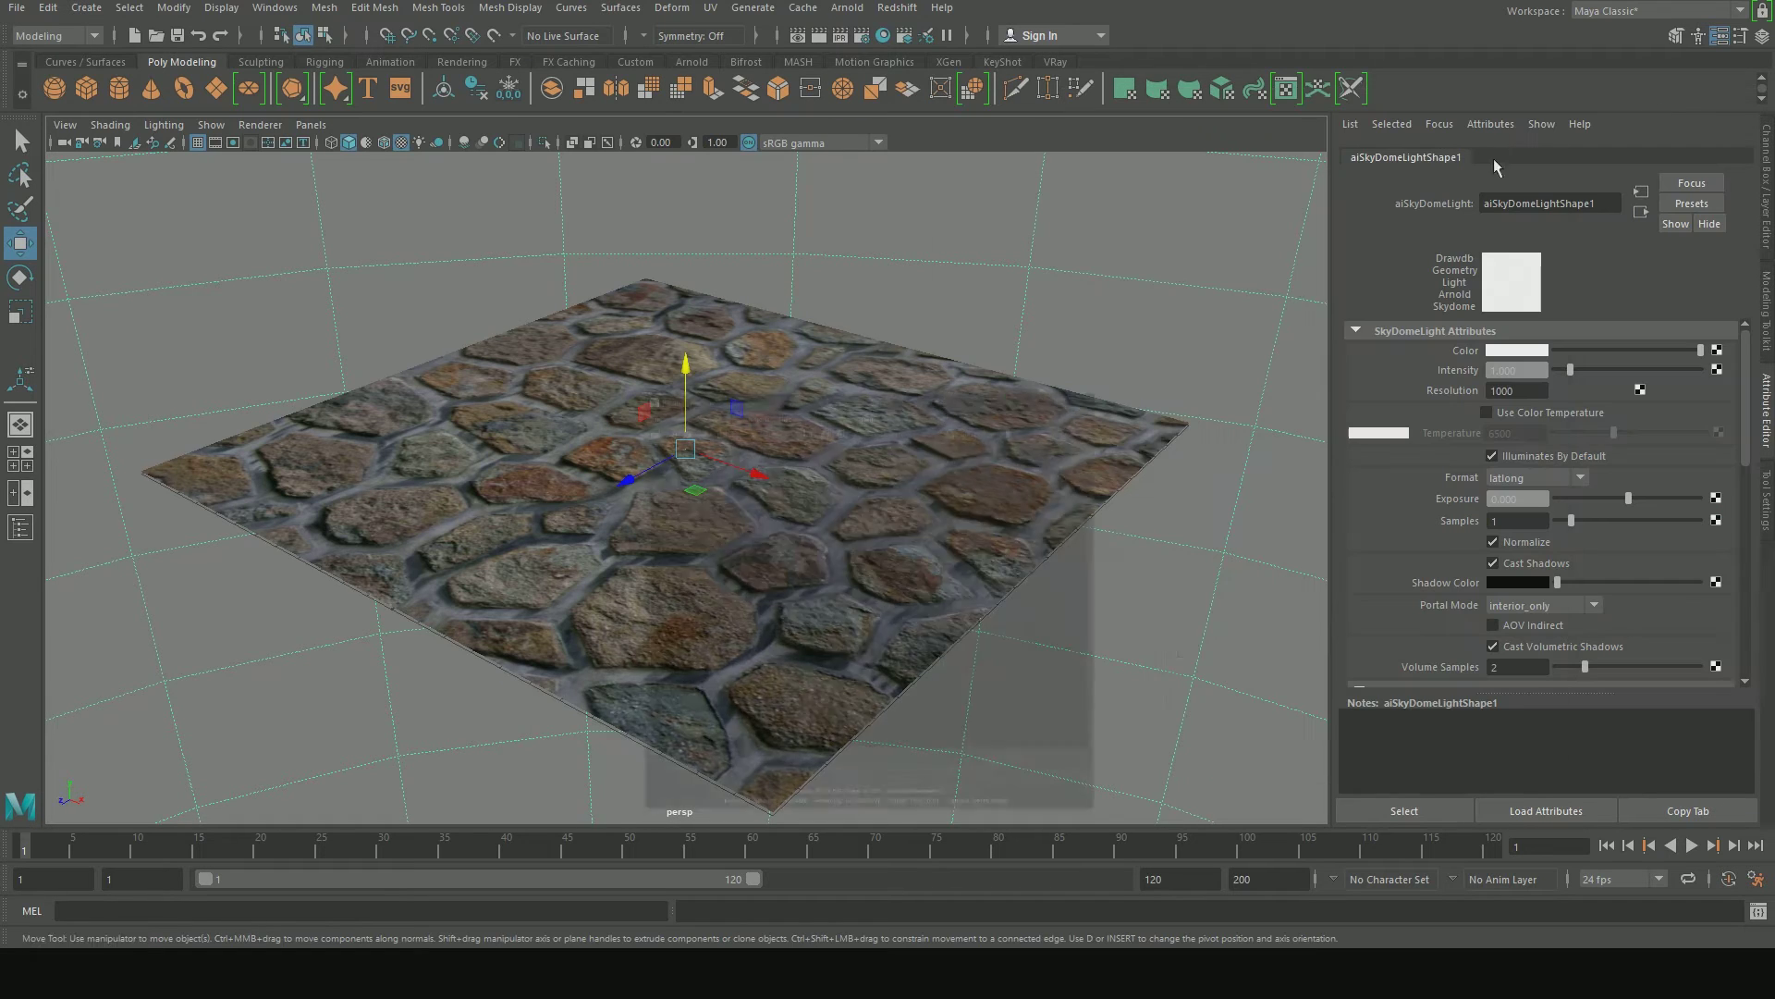
Map a file texture loading cape_hill_4k.hdr to the skydome colour, then render
{"action": "left_click", "coordinate": [1718, 352]}
{"action": "left_click", "coordinate": [769, 754]}
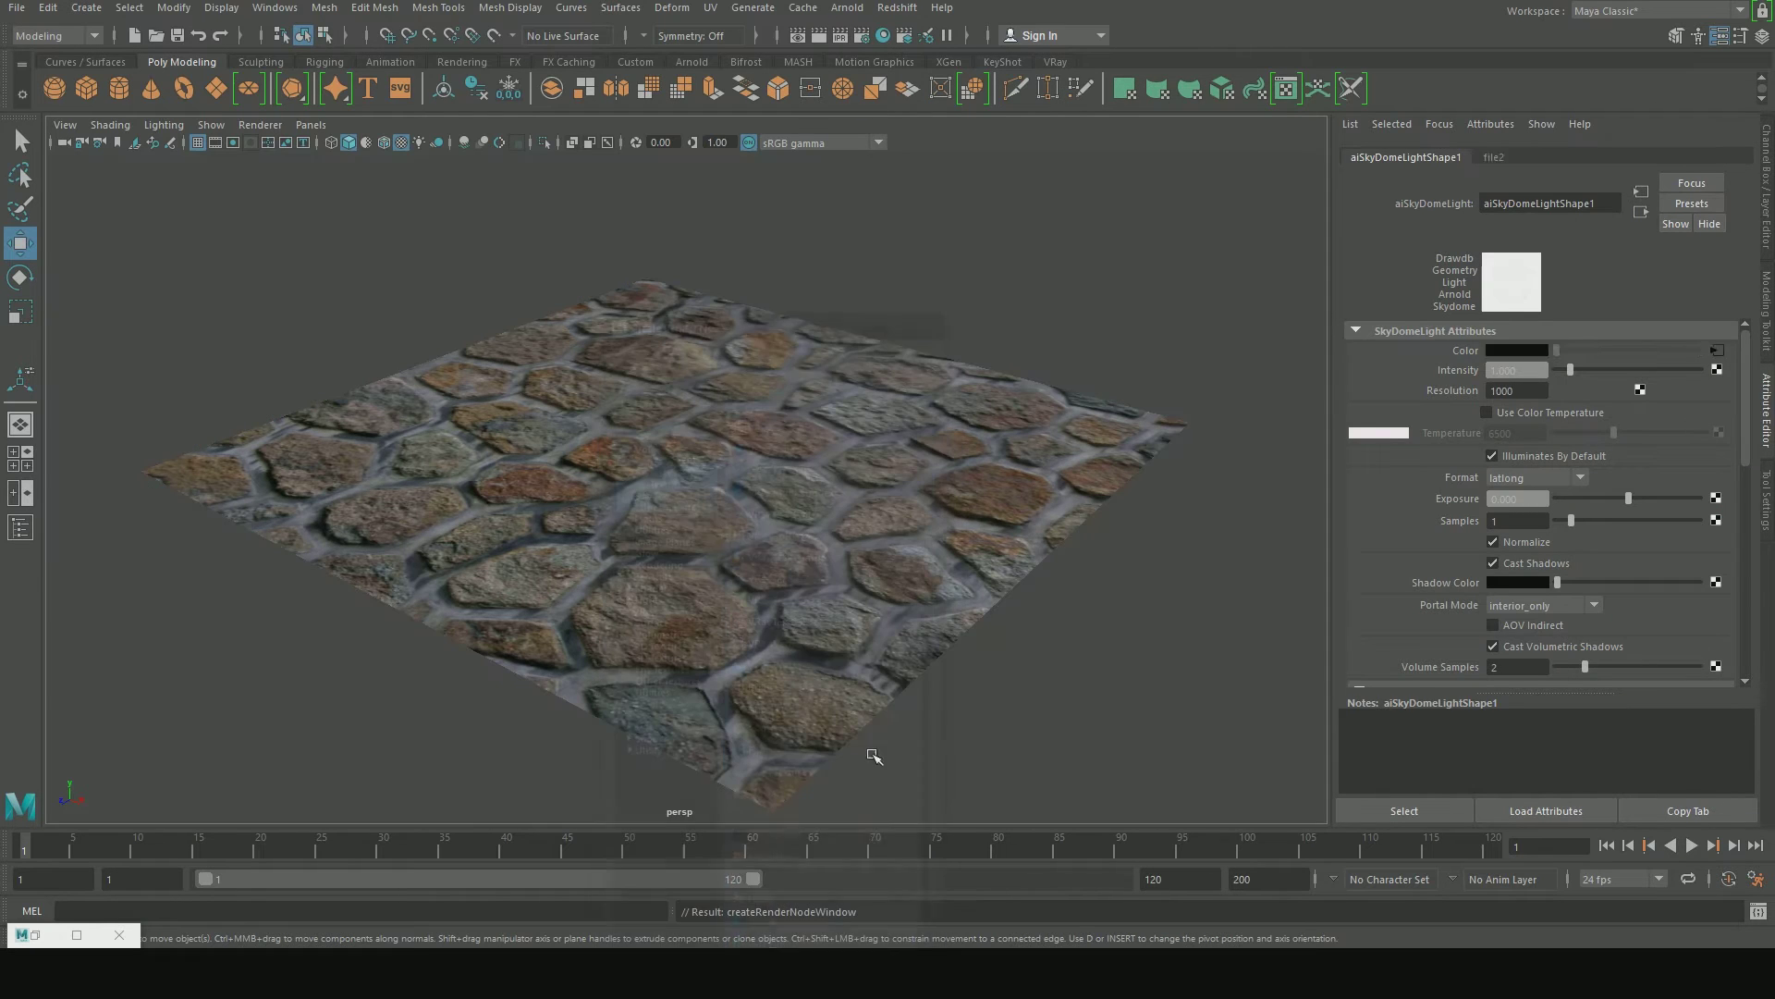
{"action": "left_click", "coordinate": [1716, 412]}
{"action": "left_click", "coordinate": [764, 115]}
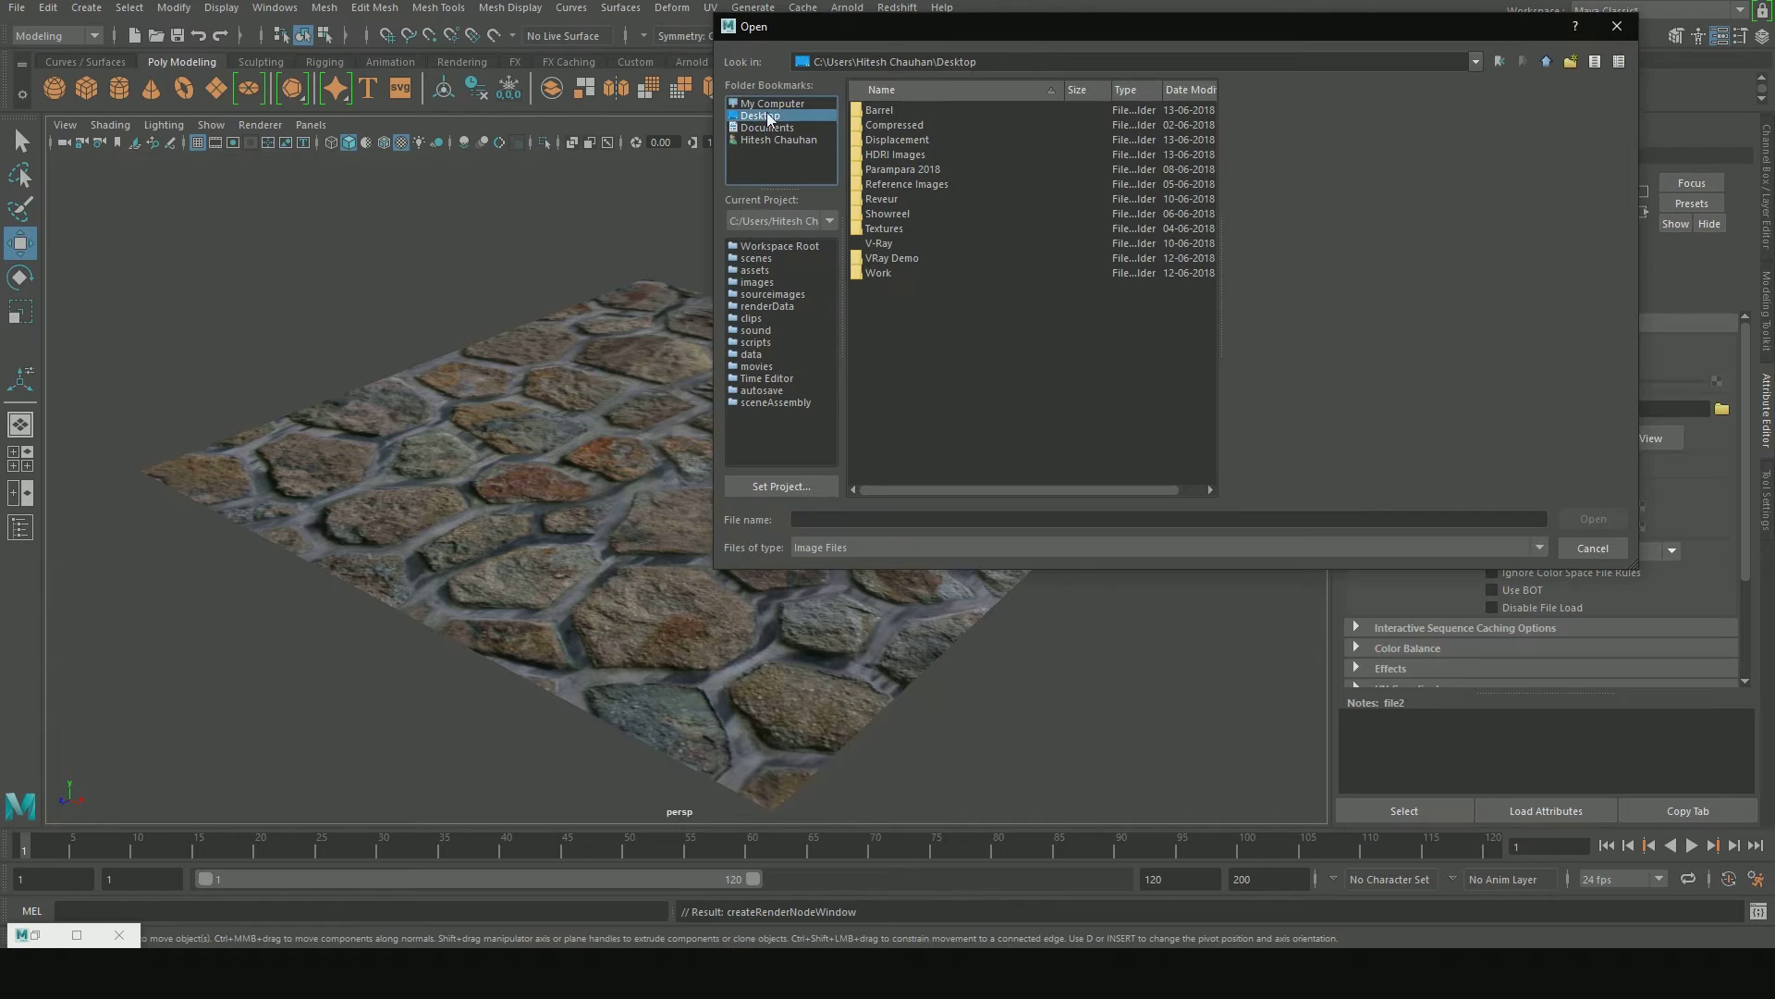
{"action": "double_click", "coordinate": [899, 148]}
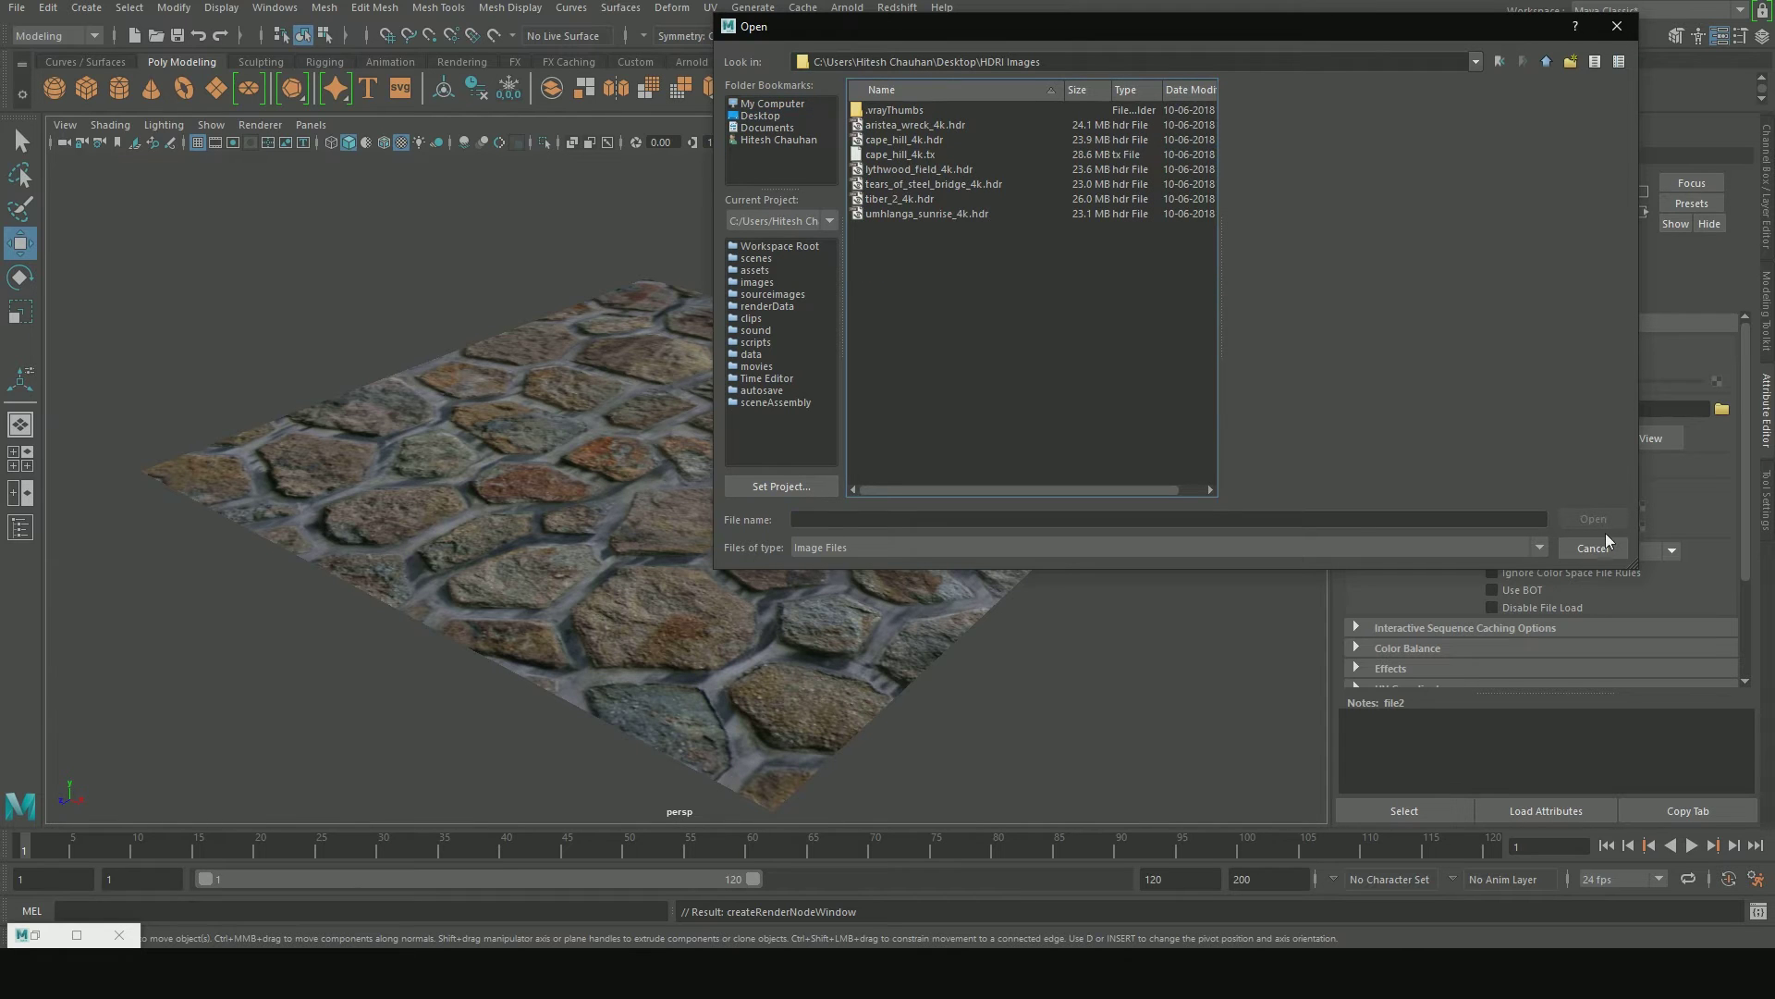
{"action": "left_click", "coordinate": [904, 139]}
{"action": "left_click", "coordinate": [1593, 519]}
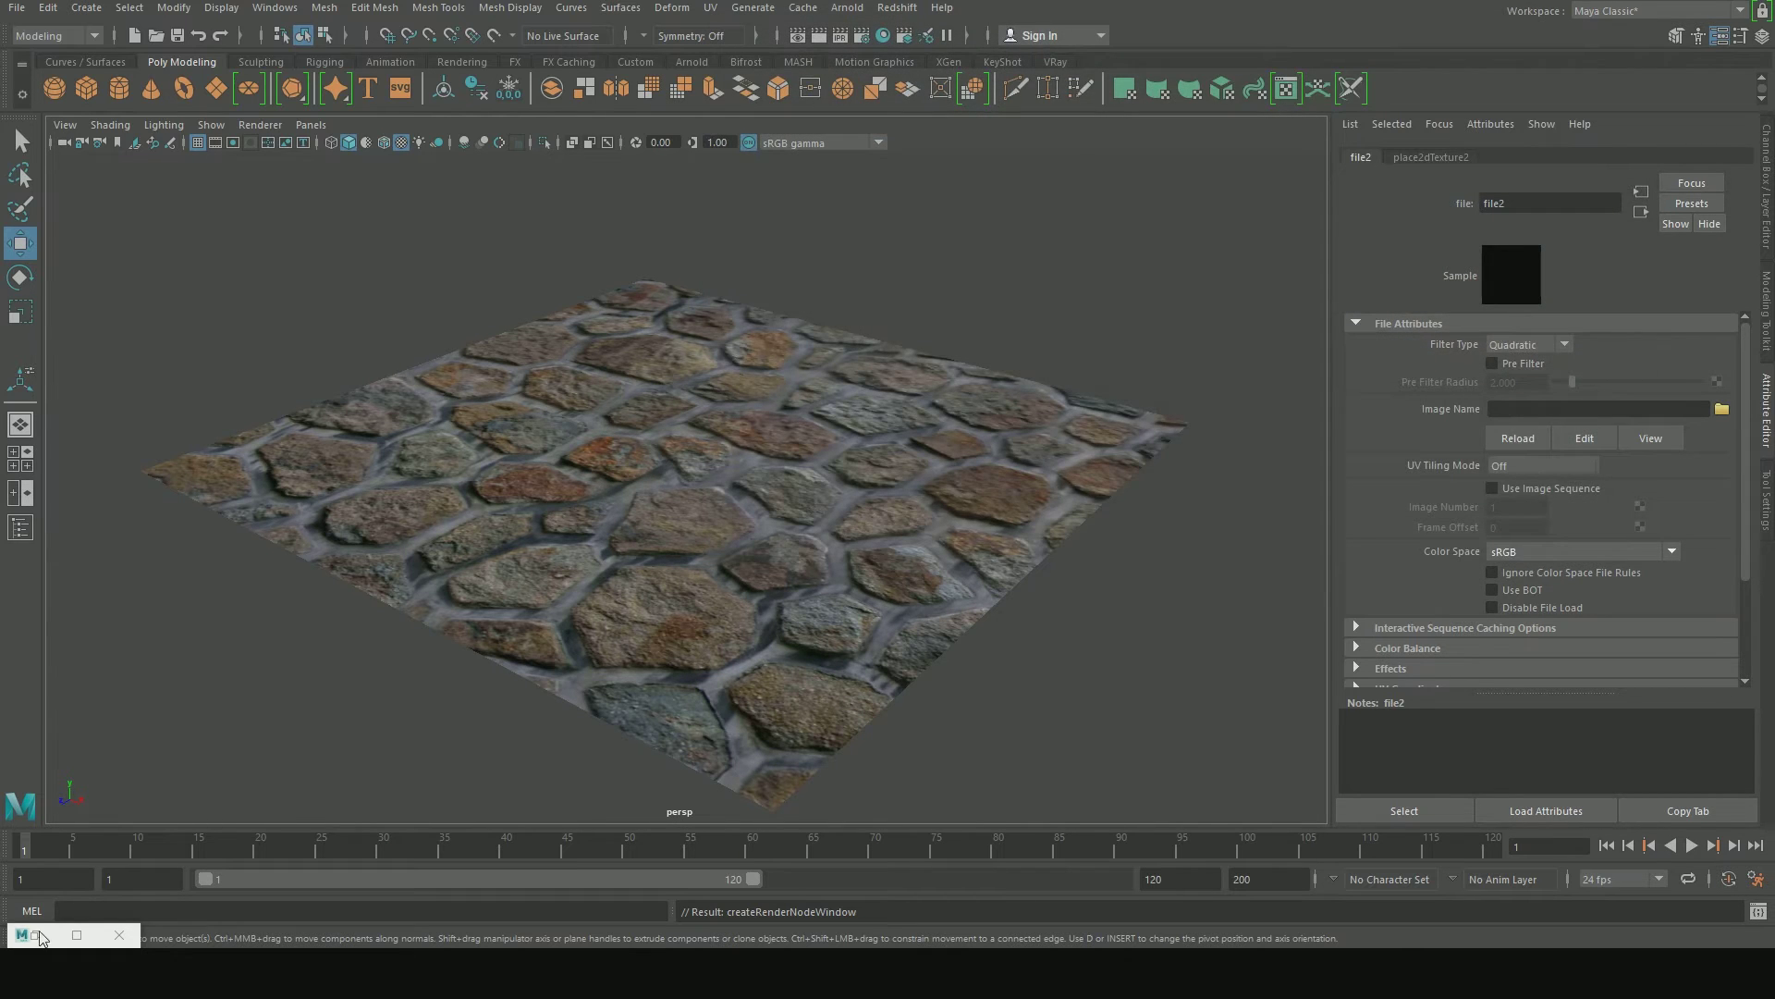
{"action": "left_click", "coordinate": [818, 35]}
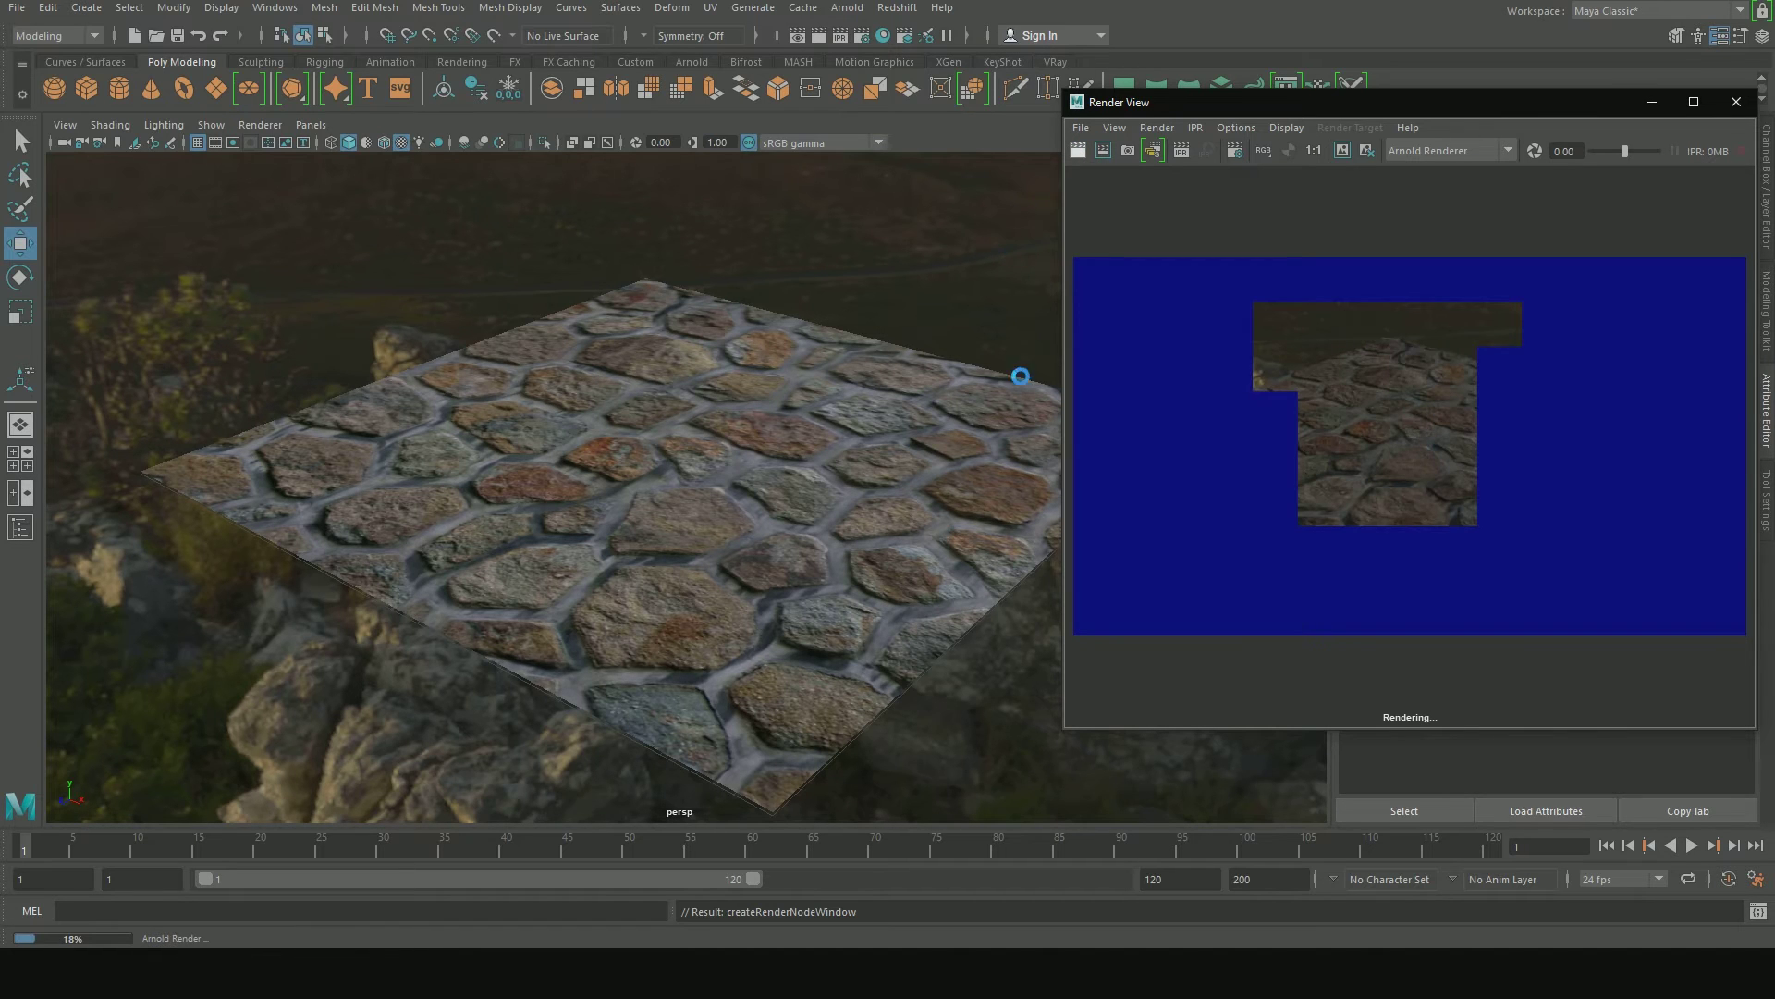
Re-render the stone plane in Arnold and bring the camera closer to the stones
{"action": "mouse_move", "coordinate": [712, 488]}
{"action": "left_mouse_down", "text": "alt"}
{"action": "mouse_move", "coordinate": [623, 499]}
{"action": "mouse_move", "coordinate": [701, 492]}
{"action": "mouse_move", "coordinate": [702, 476]}
{"action": "left_mouse_up", "text": "alt"}
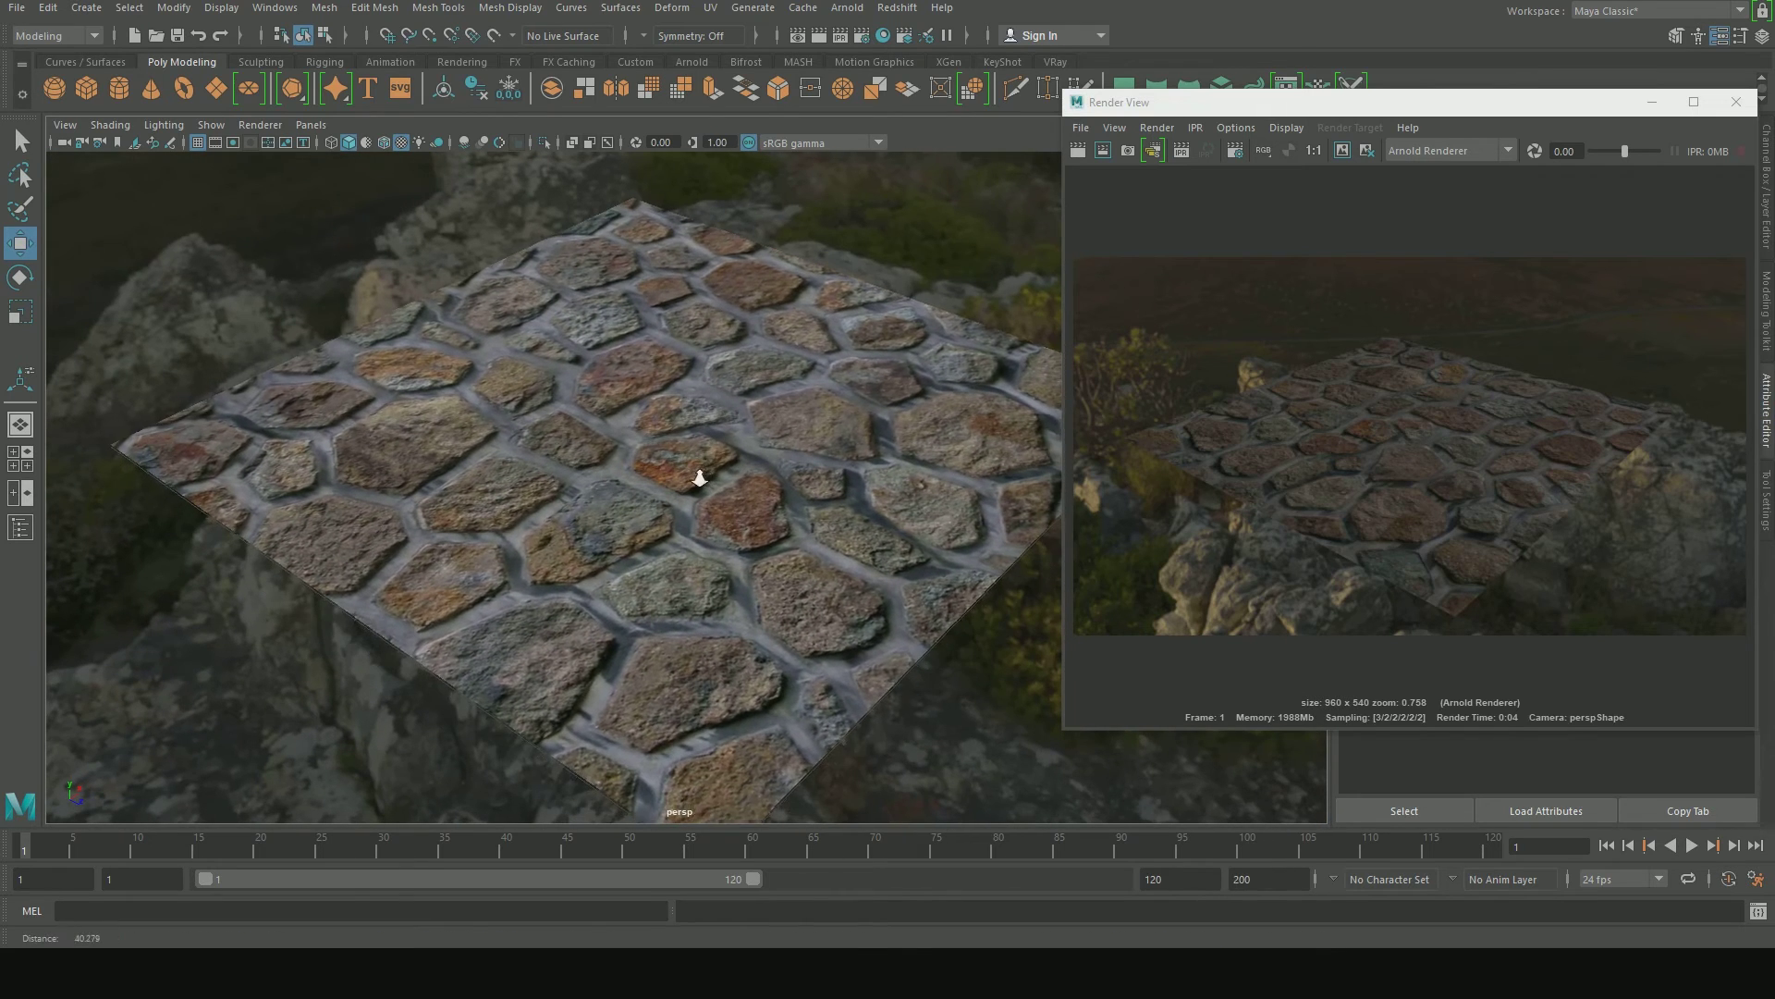
{"action": "right_click_drag", "start_coordinate": [701, 477], "coordinate": [700, 457], "text": "alt"}
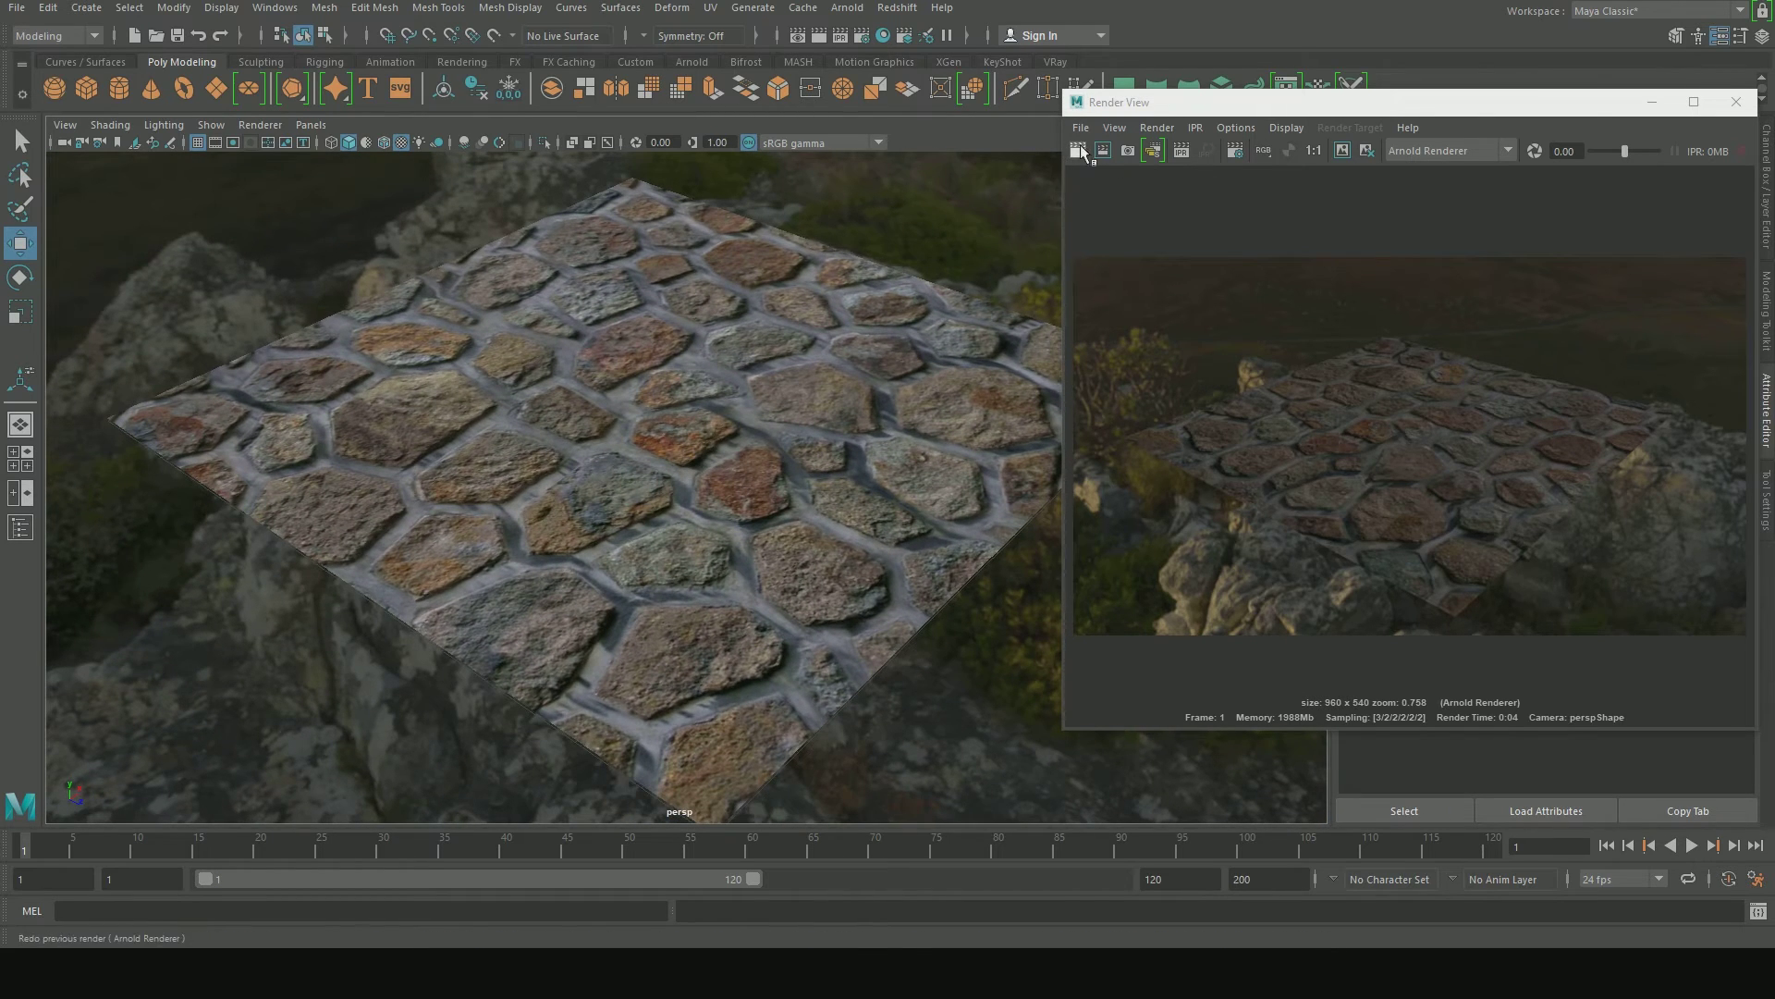
{"action": "left_click", "coordinate": [1078, 150]}
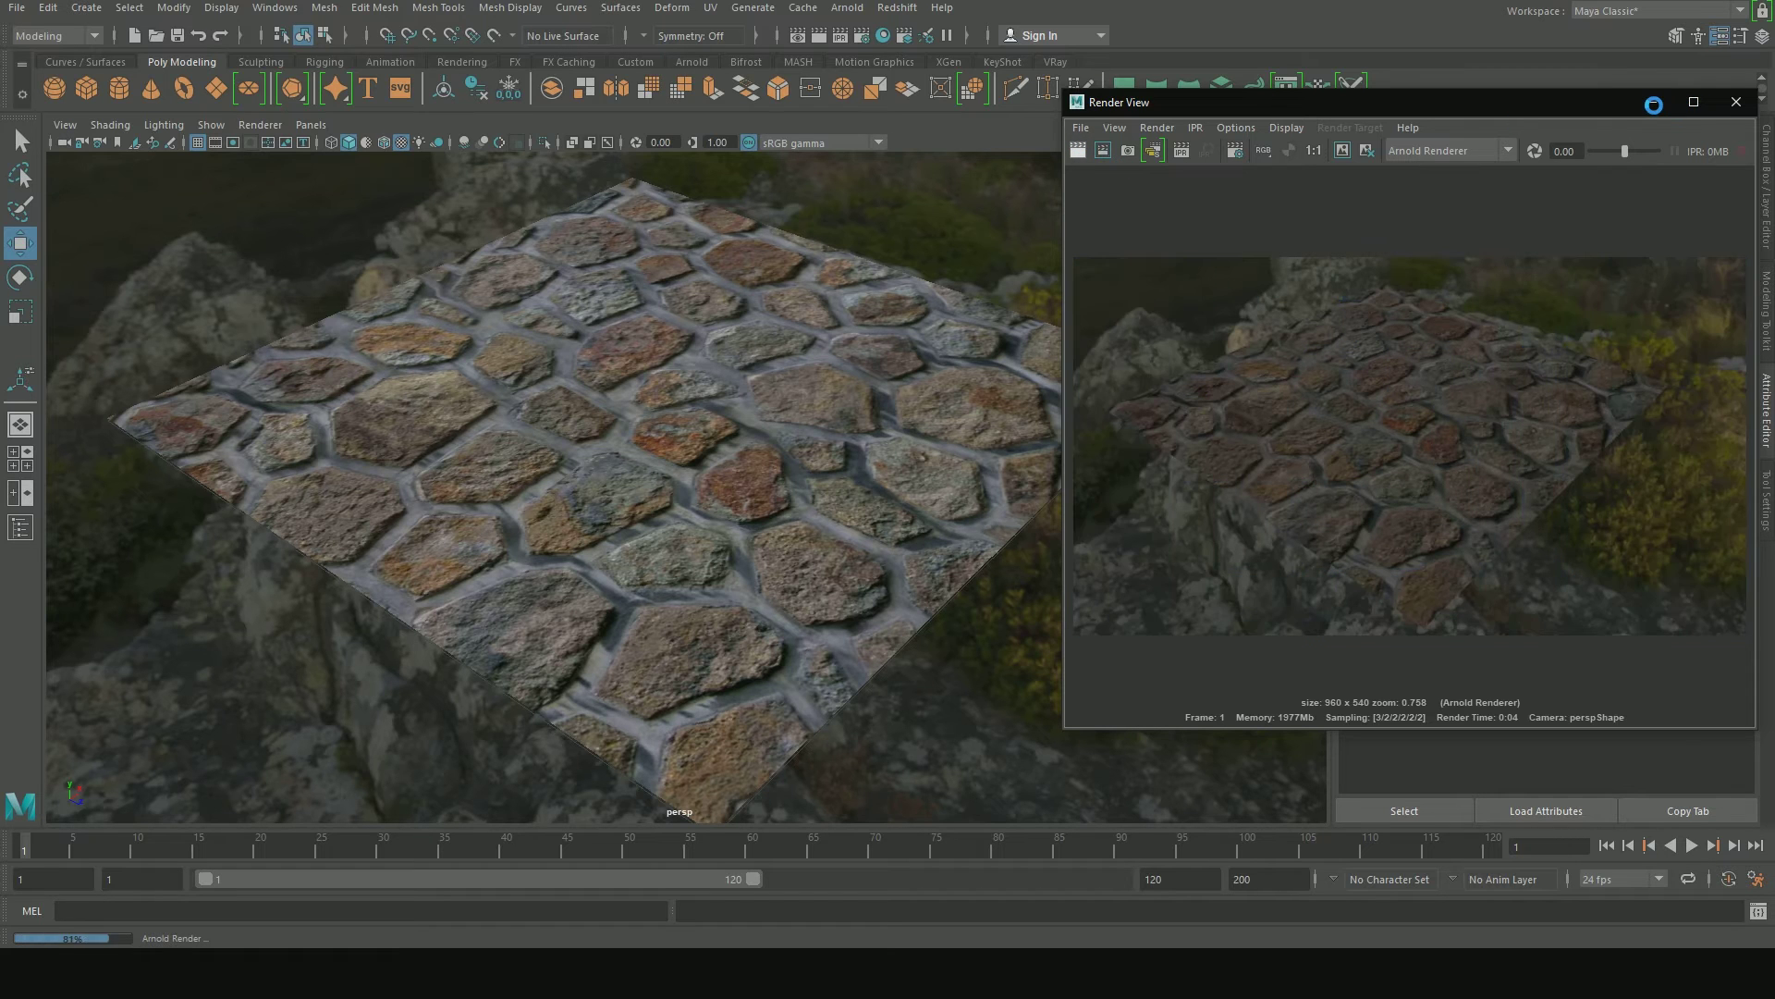
{"action": "left_click_drag", "start_coordinate": [860, 452], "coordinate": [860, 448], "text": "alt"}
{"action": "mouse_move", "coordinate": [860, 447]}
{"action": "right_mouse_down", "text": "alt"}
{"action": "mouse_move", "coordinate": [799, 414]}
{"action": "mouse_move", "coordinate": [750, 421]}
{"action": "mouse_move", "coordinate": [627, 319]}
{"action": "right_mouse_up", "text": "alt"}
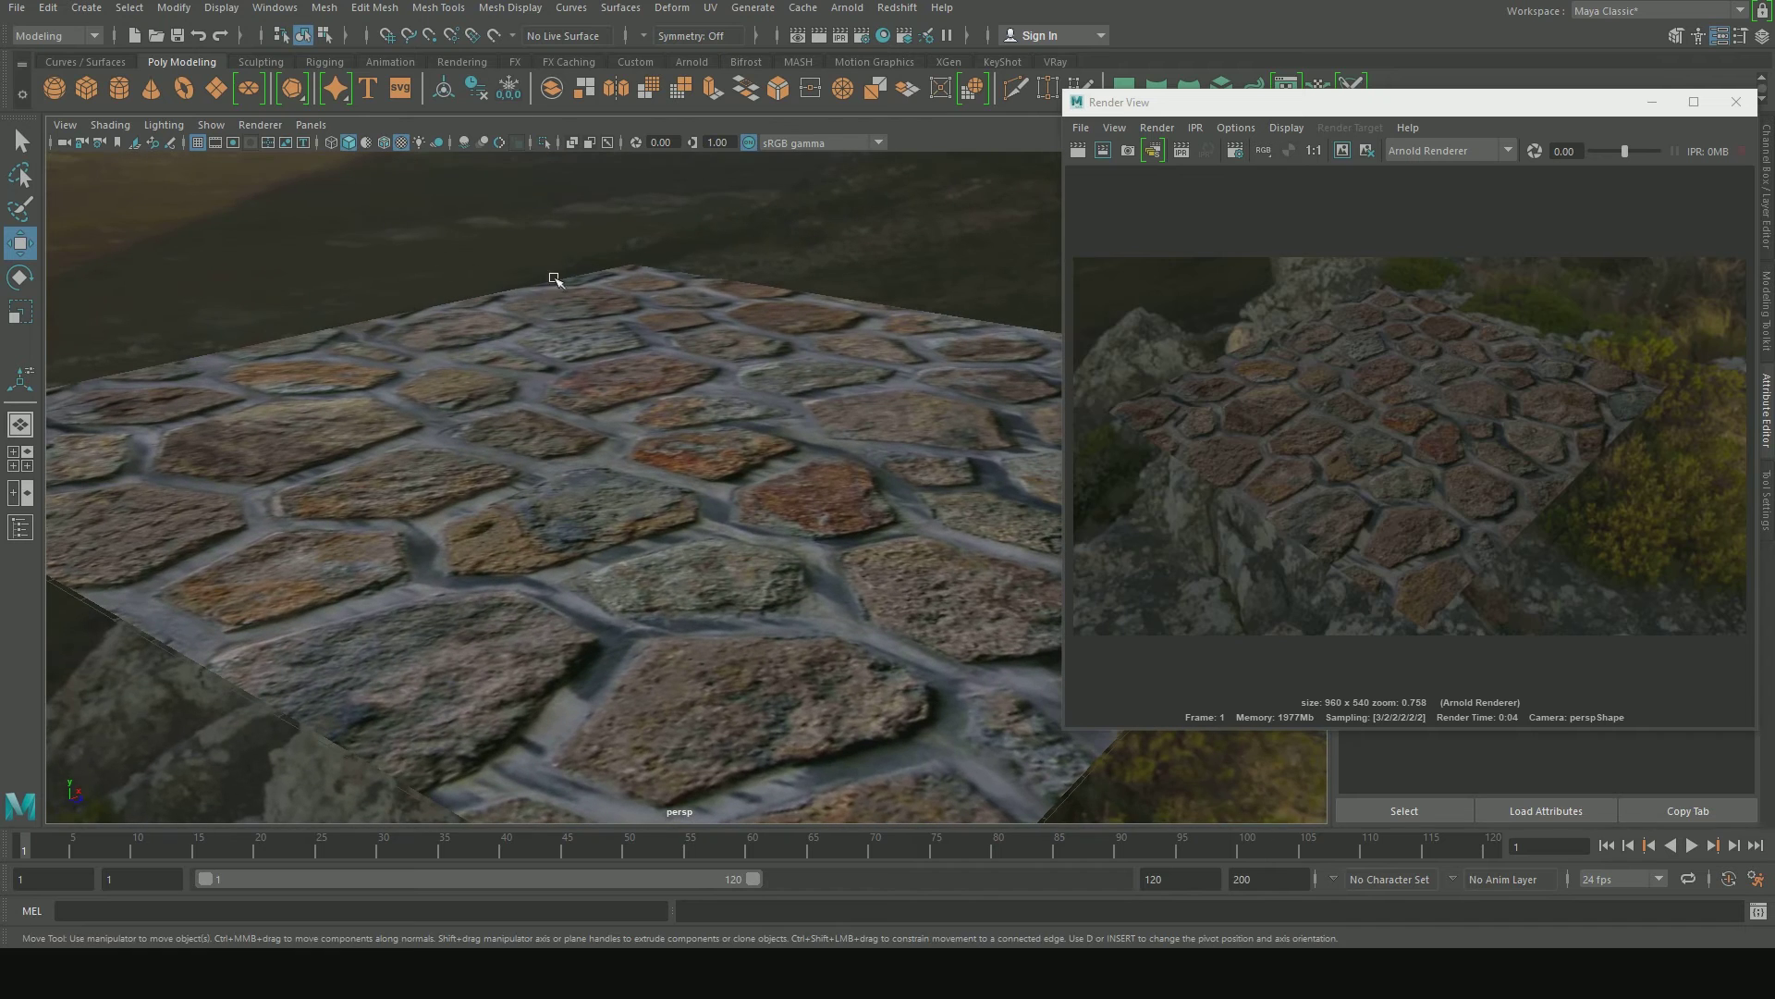
Enable the resolution gate and set the render image size preset to HD_720 (1280 x 720)
{"action": "left_click", "coordinate": [249, 143]}
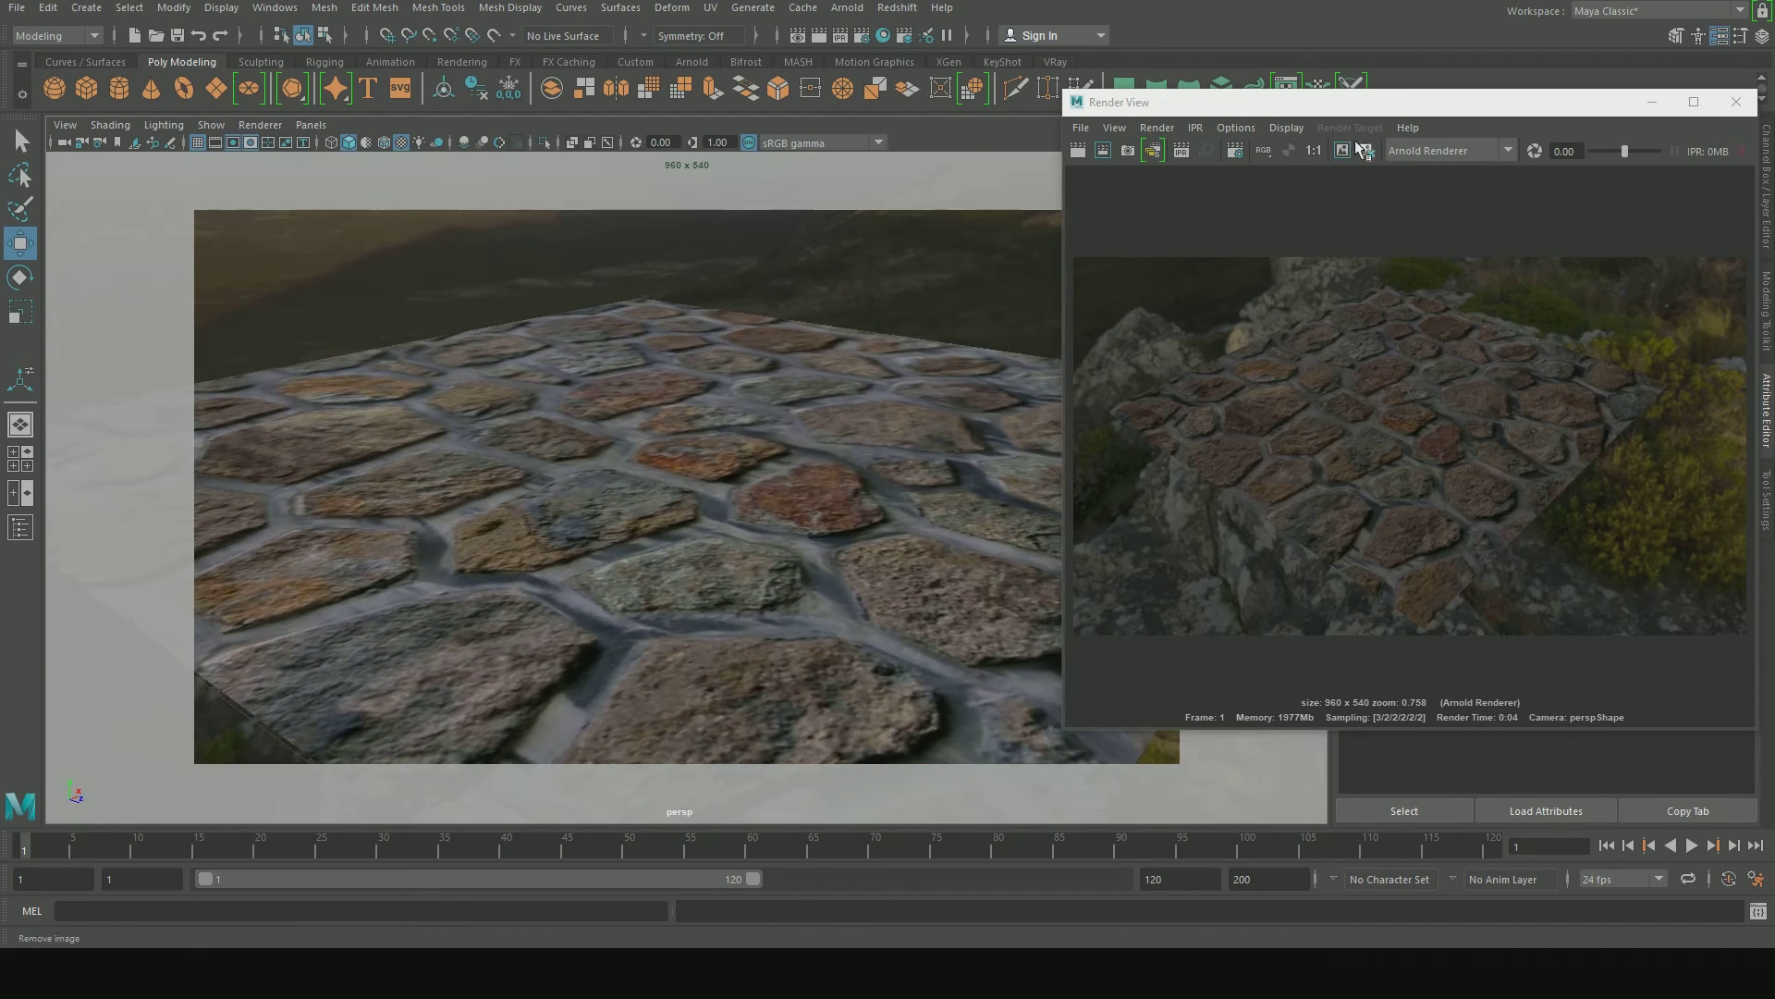
{"action": "left_click", "coordinate": [1236, 150]}
{"action": "scroll", "coordinate": [1147, 444], "scroll_direction": "down", "scroll_amount": 5}
{"action": "scroll", "coordinate": [1137, 471], "scroll_direction": "down", "scroll_amount": 3}
{"action": "left_click", "coordinate": [1155, 487]}
{"action": "scroll", "coordinate": [1149, 574], "scroll_direction": "down", "scroll_amount": 2}
{"action": "left_click", "coordinate": [1149, 576]}
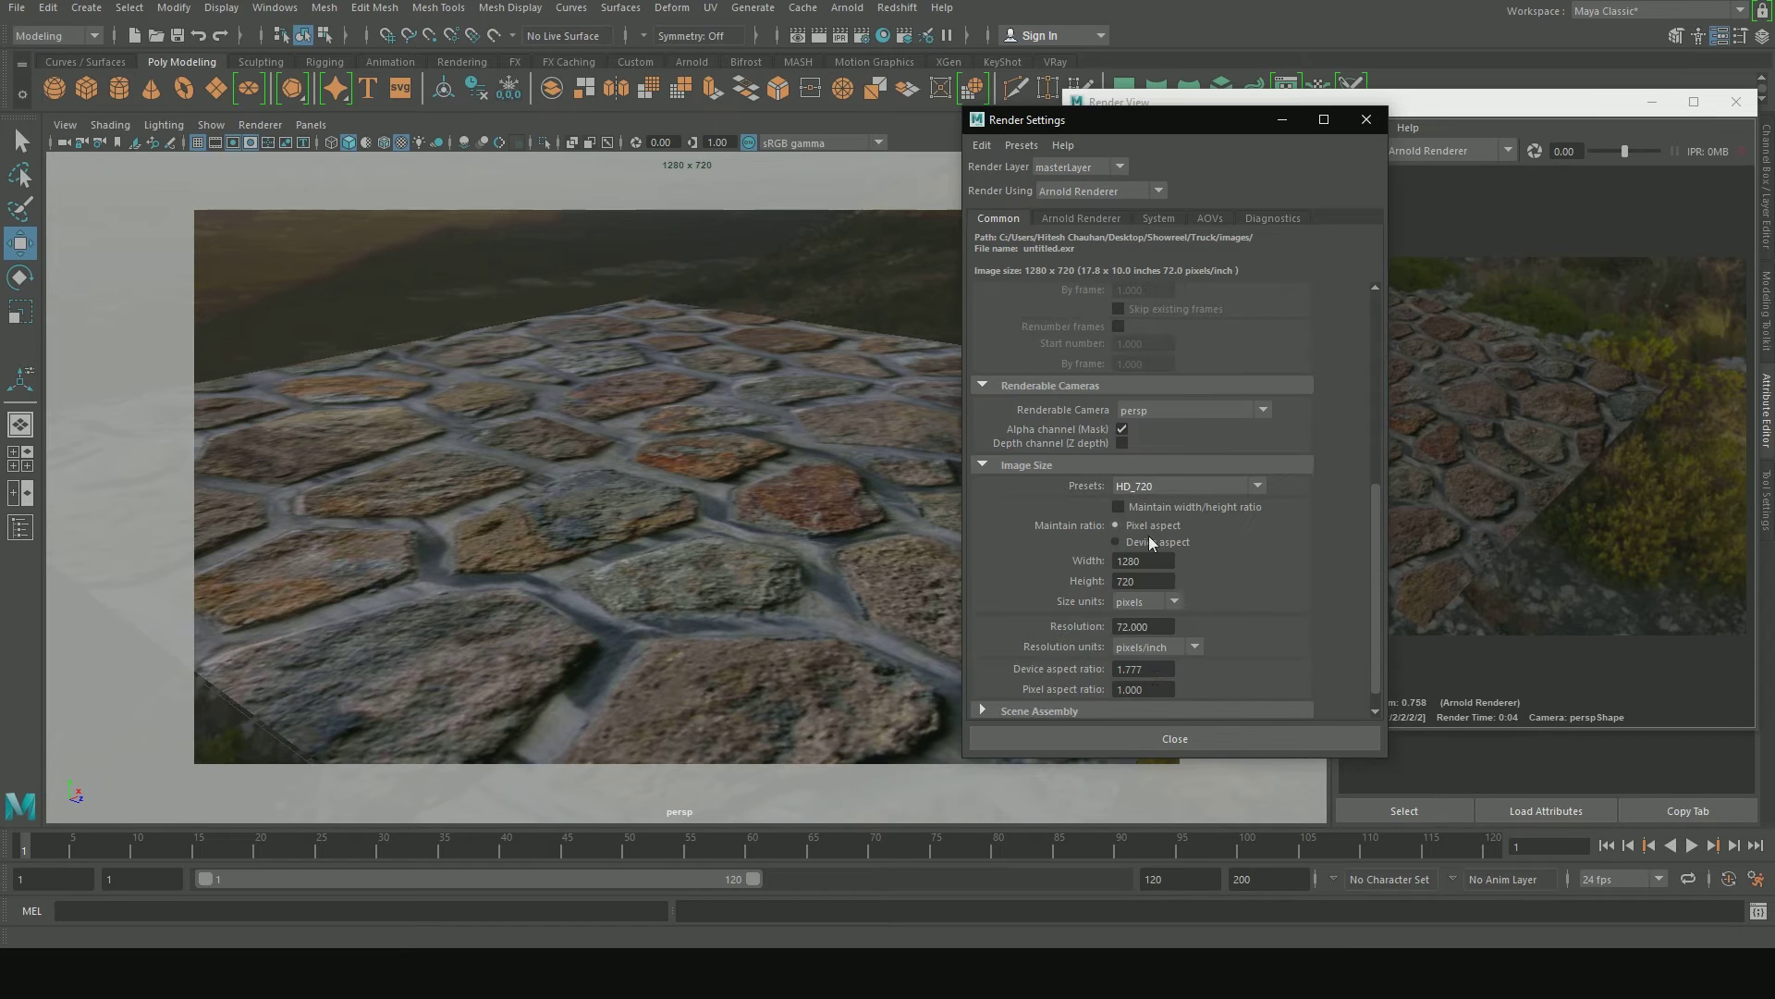
Close Render Settings, move the camera nearer the stone plane and minimise the Render View
{"action": "left_click", "coordinate": [1167, 737]}
{"action": "mouse_move", "coordinate": [780, 407]}
{"action": "right_mouse_down", "text": "alt"}
{"action": "mouse_move", "coordinate": [780, 360]}
{"action": "mouse_move", "coordinate": [767, 421]}
{"action": "right_mouse_up", "text": "alt"}
{"action": "mouse_move", "coordinate": [768, 421]}
{"action": "left_mouse_down", "text": "alt"}
{"action": "mouse_move", "coordinate": [862, 422]}
{"action": "mouse_move", "coordinate": [813, 404]}
{"action": "mouse_move", "coordinate": [812, 424]}
{"action": "mouse_move", "coordinate": [854, 446]}
{"action": "left_mouse_up", "text": "alt"}
{"action": "left_click", "coordinate": [1652, 102]}
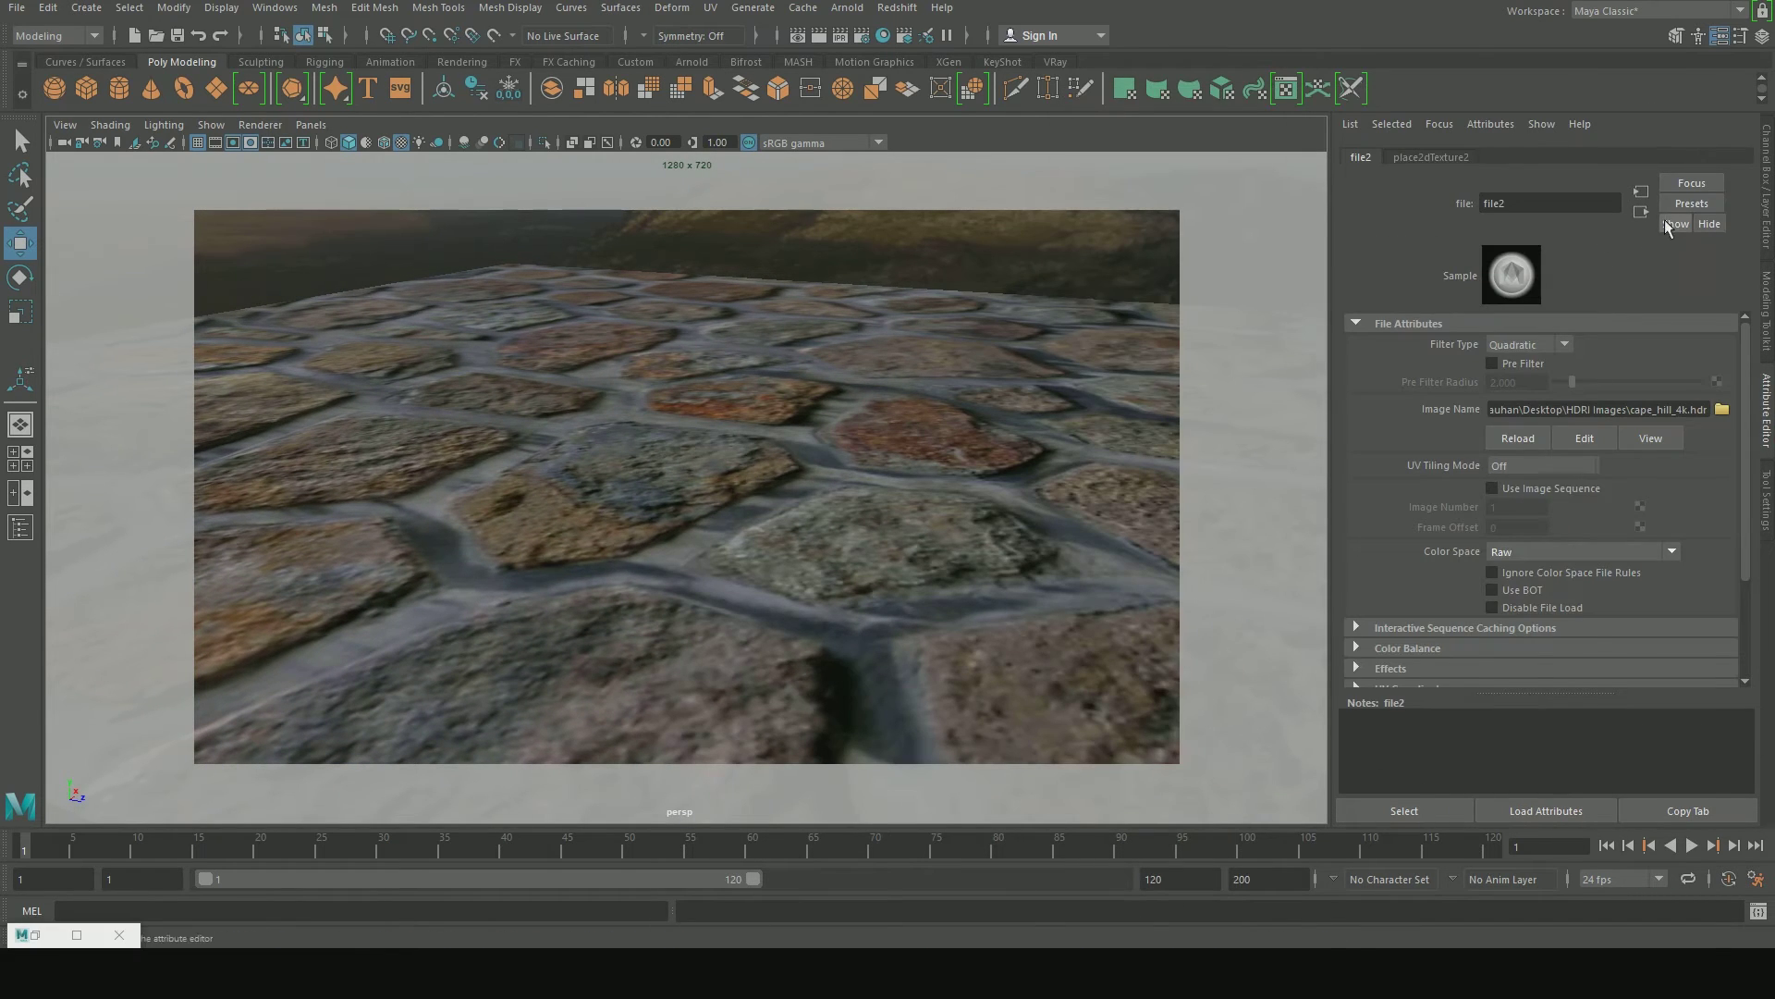
Connect a file3 node loading Displacement.jpg to aiStandardSurface1SG's displacement material slot
{"action": "left_click", "coordinate": [925, 477]}
{"action": "left_click", "coordinate": [1638, 158]}
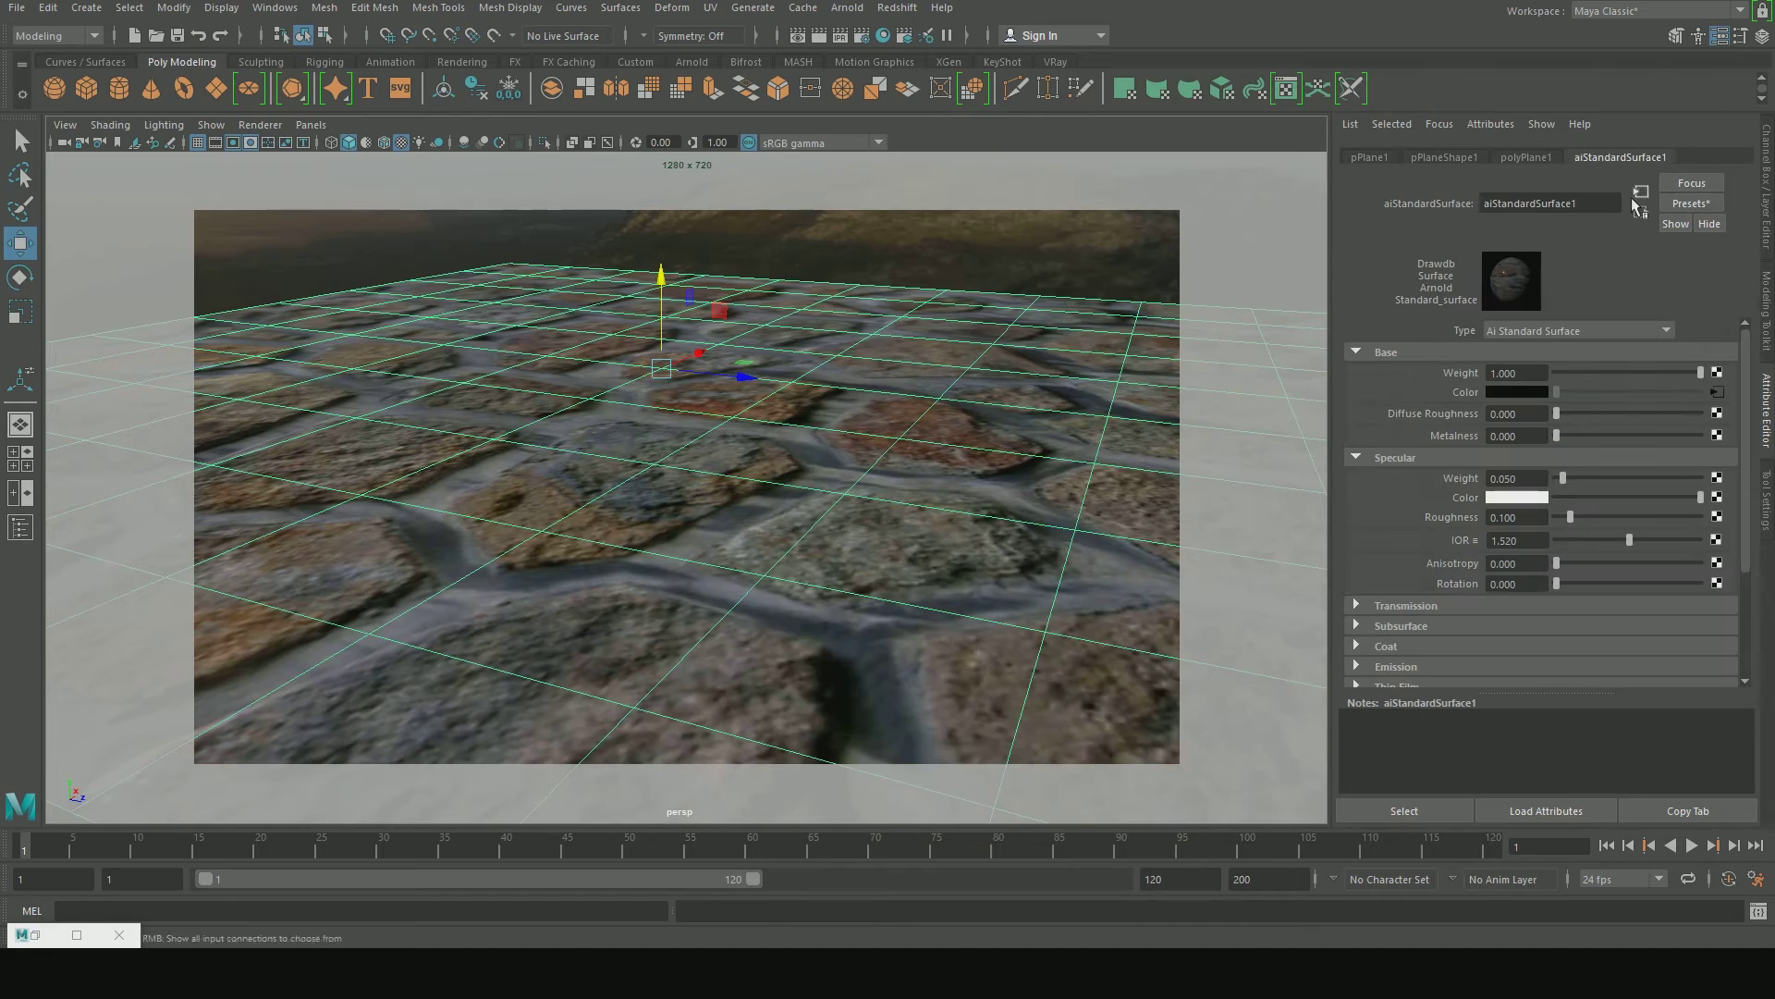
{"action": "left_click", "coordinate": [1640, 214]}
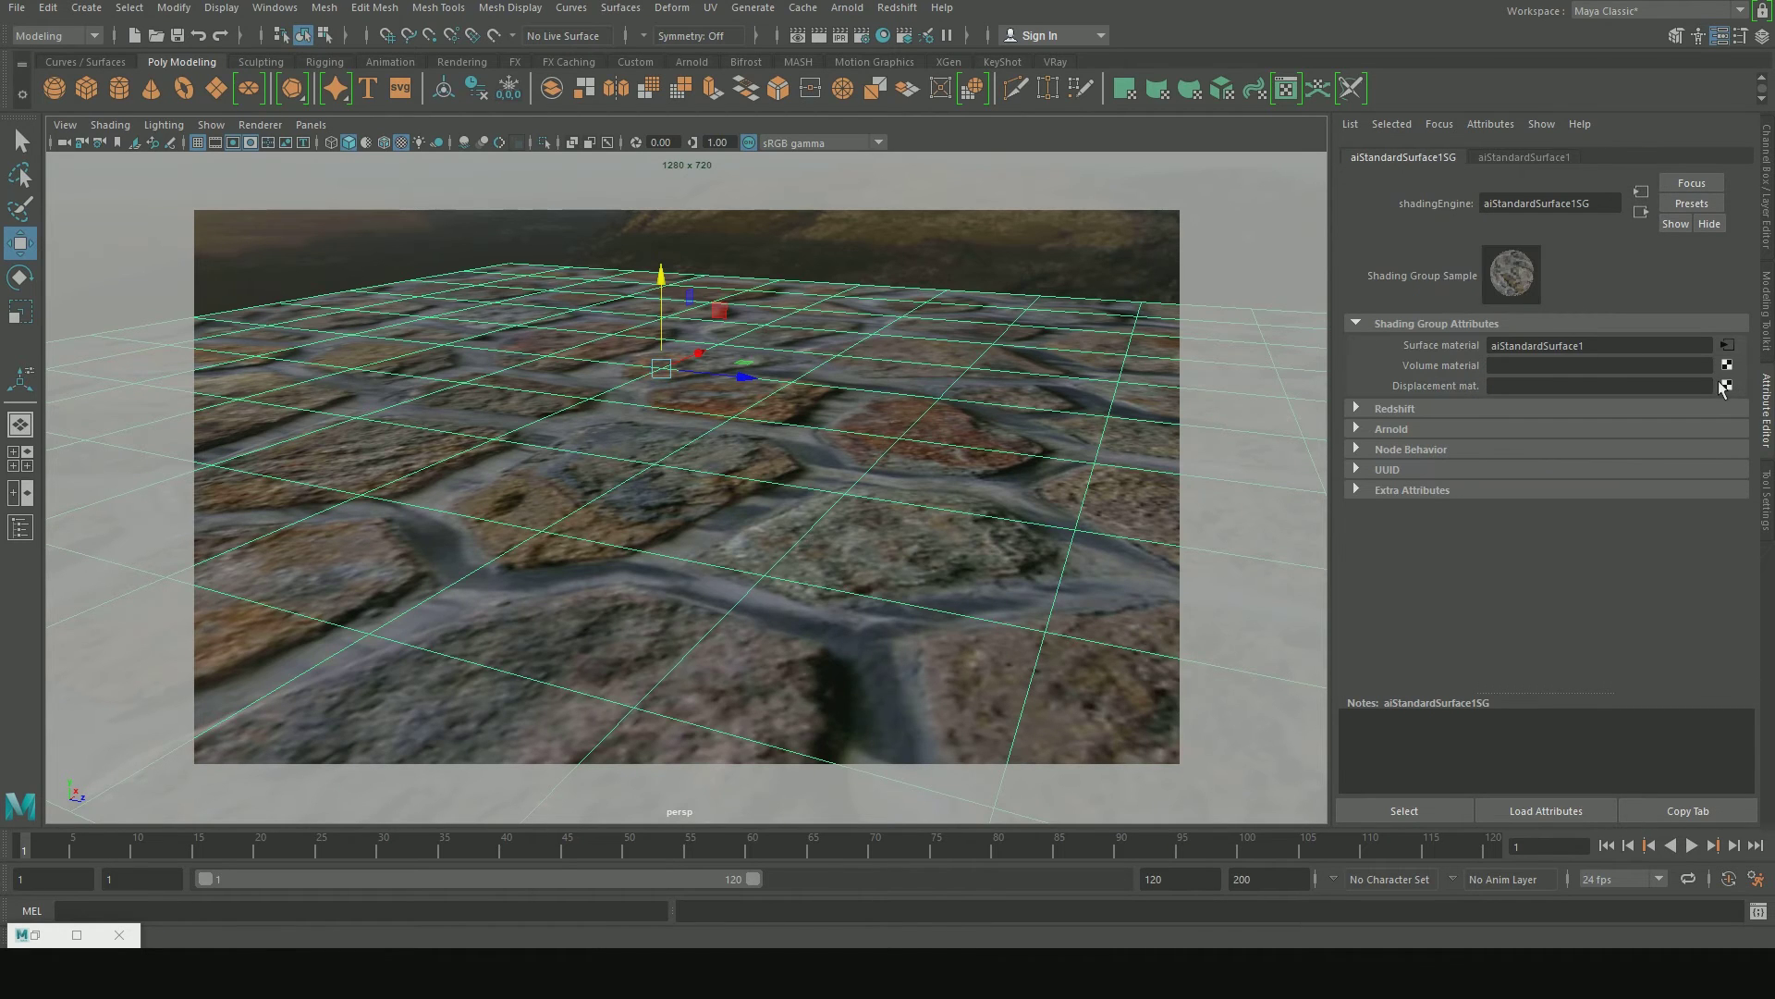
{"action": "left_click", "coordinate": [1725, 386]}
{"action": "left_click", "coordinate": [764, 754]}
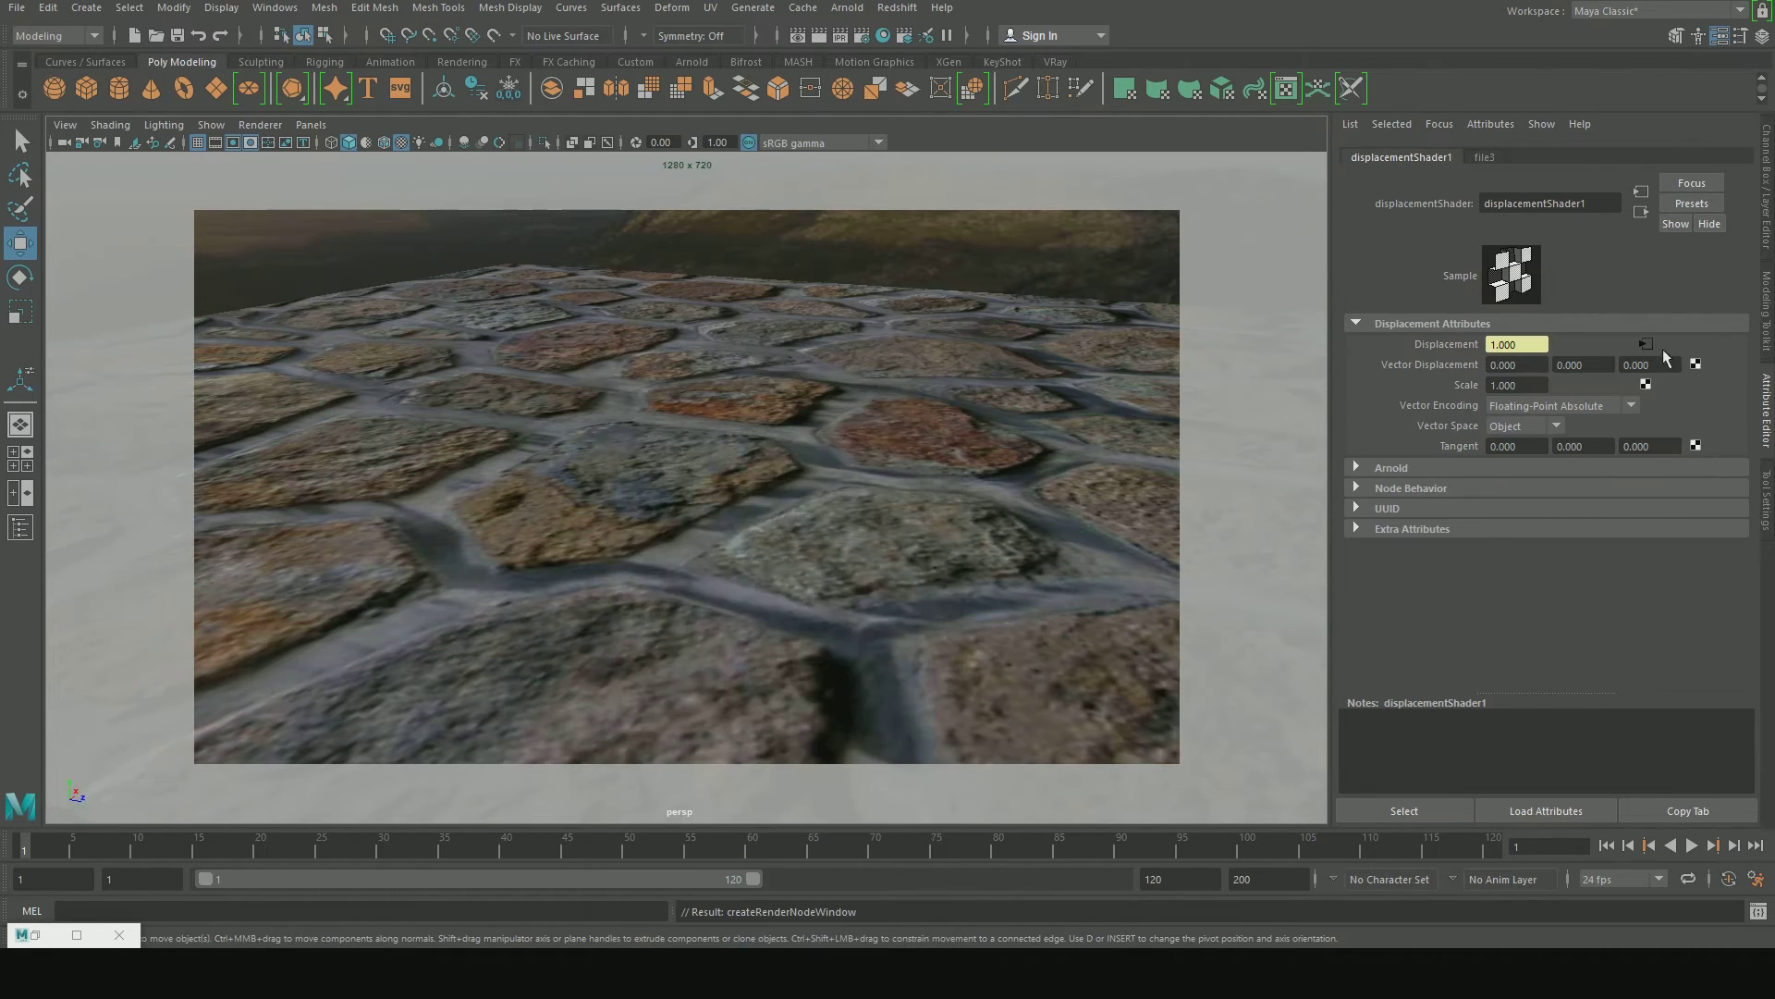
{"action": "left_click", "coordinate": [1721, 409]}
{"action": "left_click", "coordinate": [760, 116]}
{"action": "double_click", "coordinate": [879, 143]}
{"action": "double_click", "coordinate": [905, 155]}
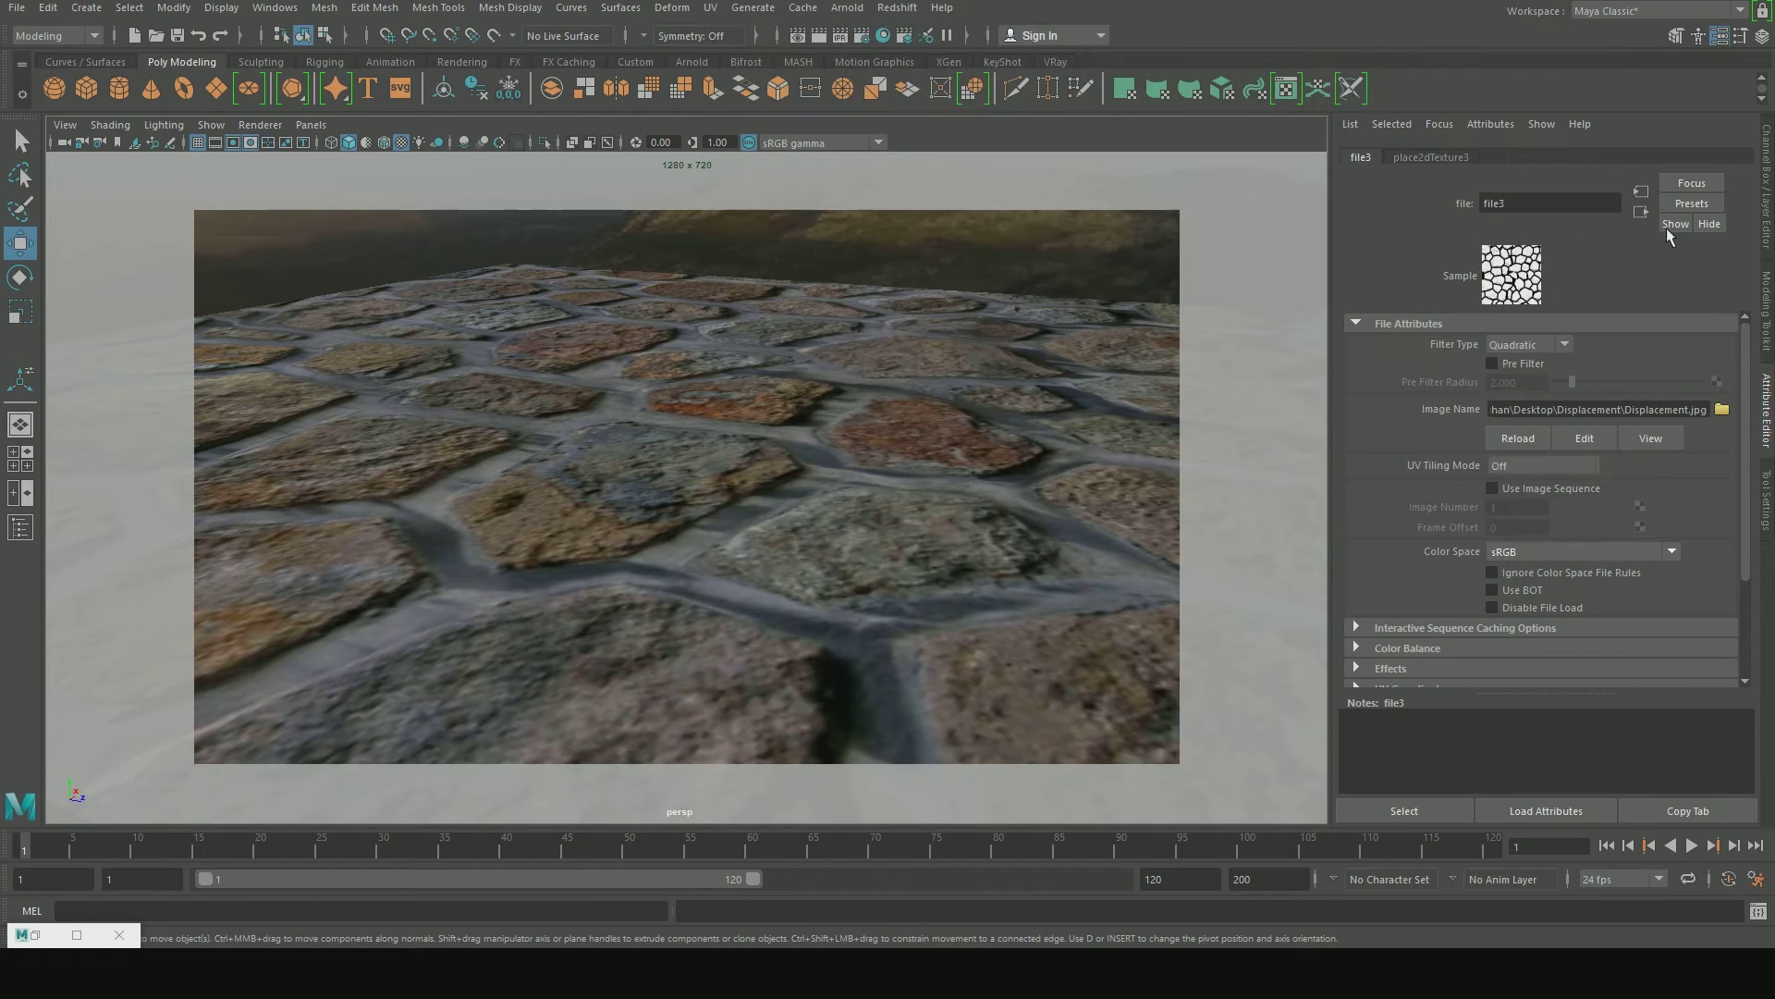
{"action": "left_click", "coordinate": [1641, 212]}
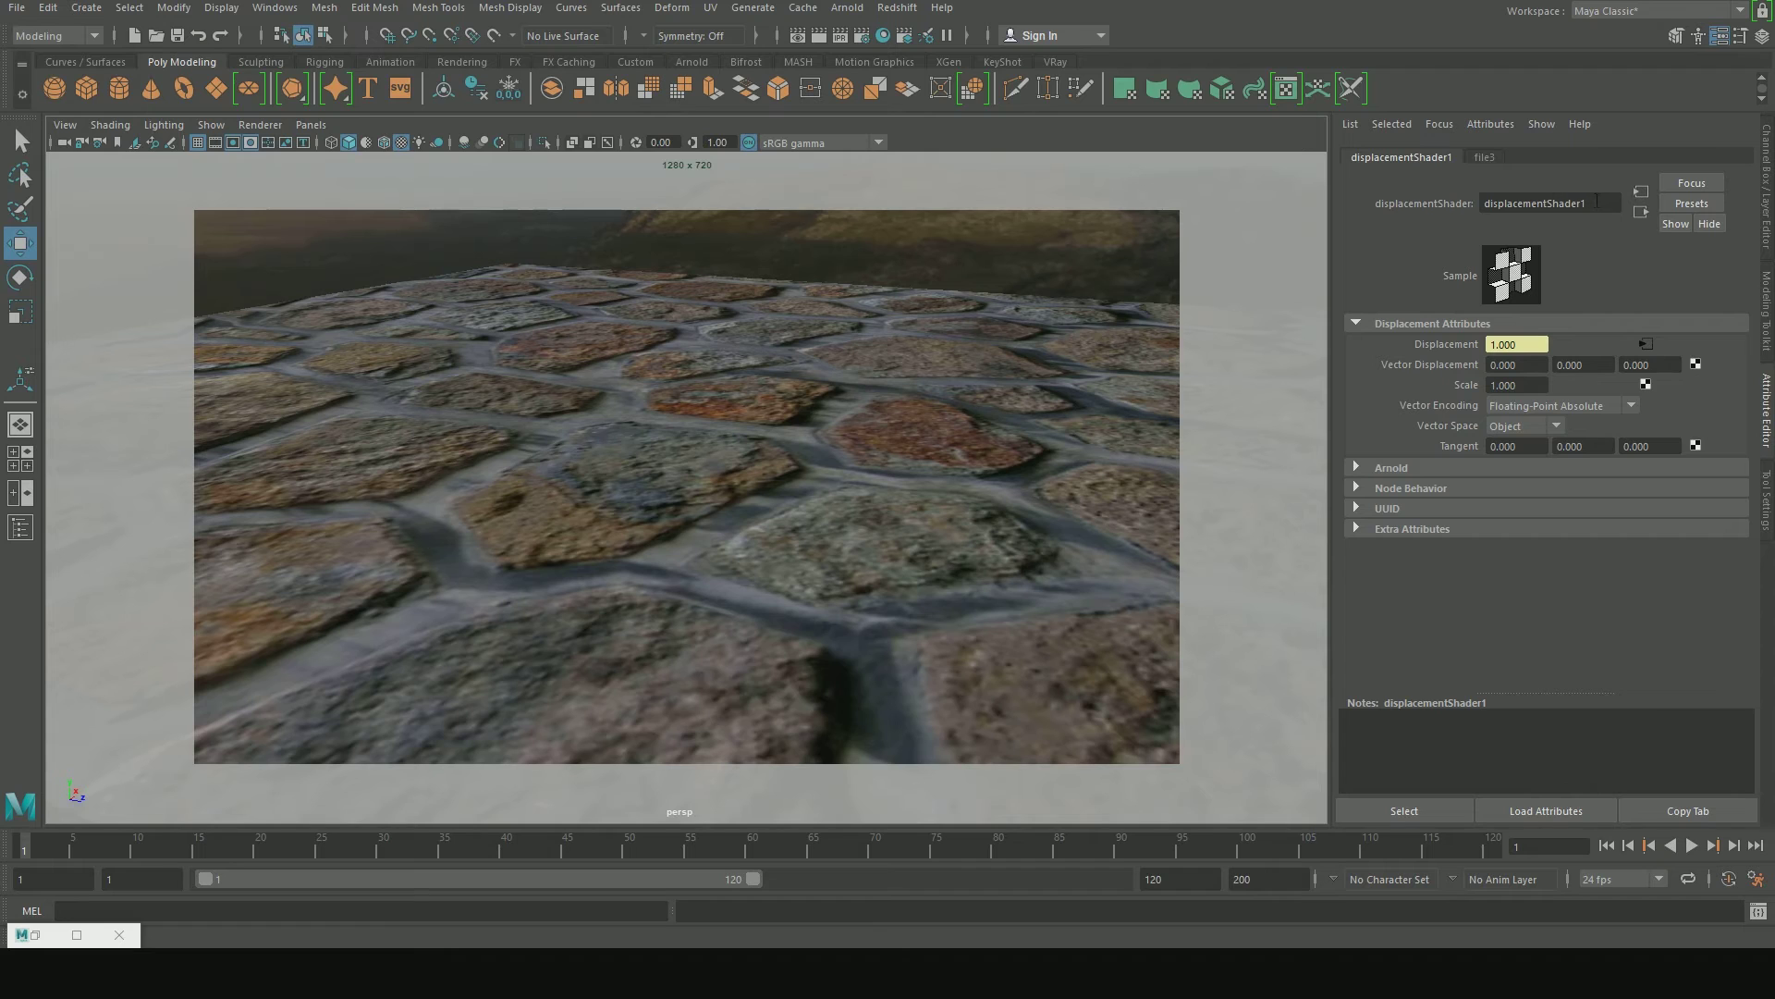
{"action": "left_click", "coordinate": [1641, 191]}
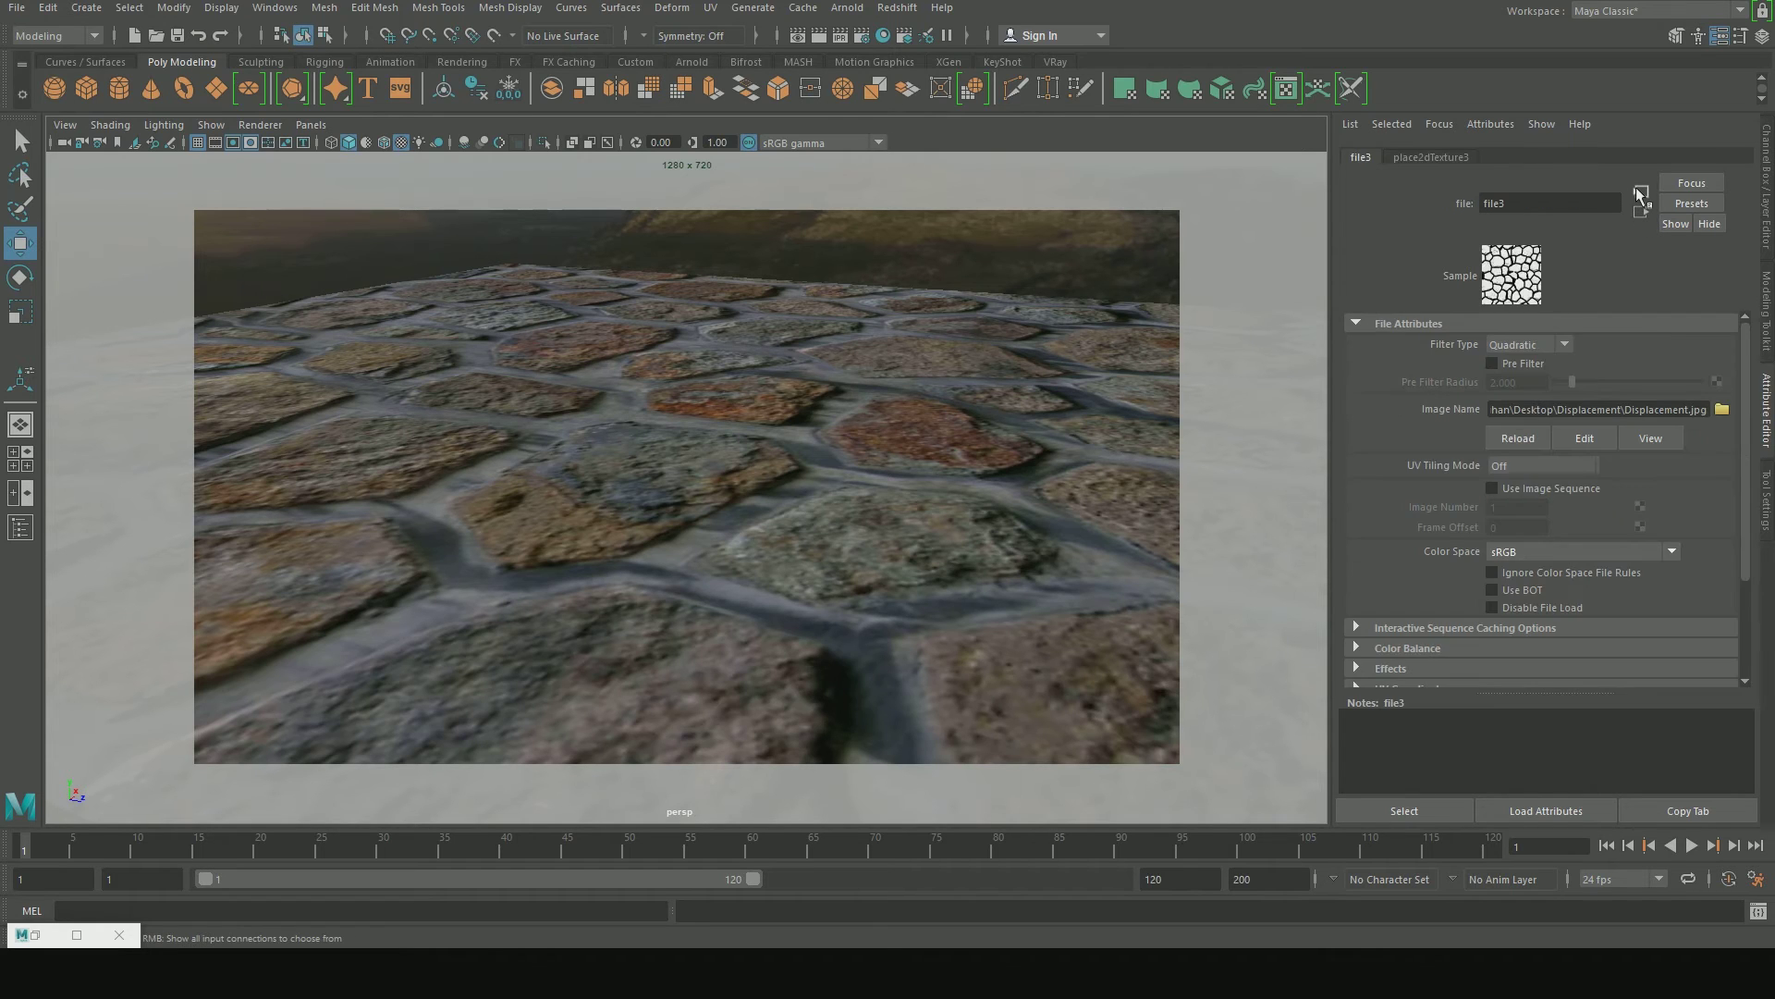
{"action": "left_click", "coordinate": [916, 422]}
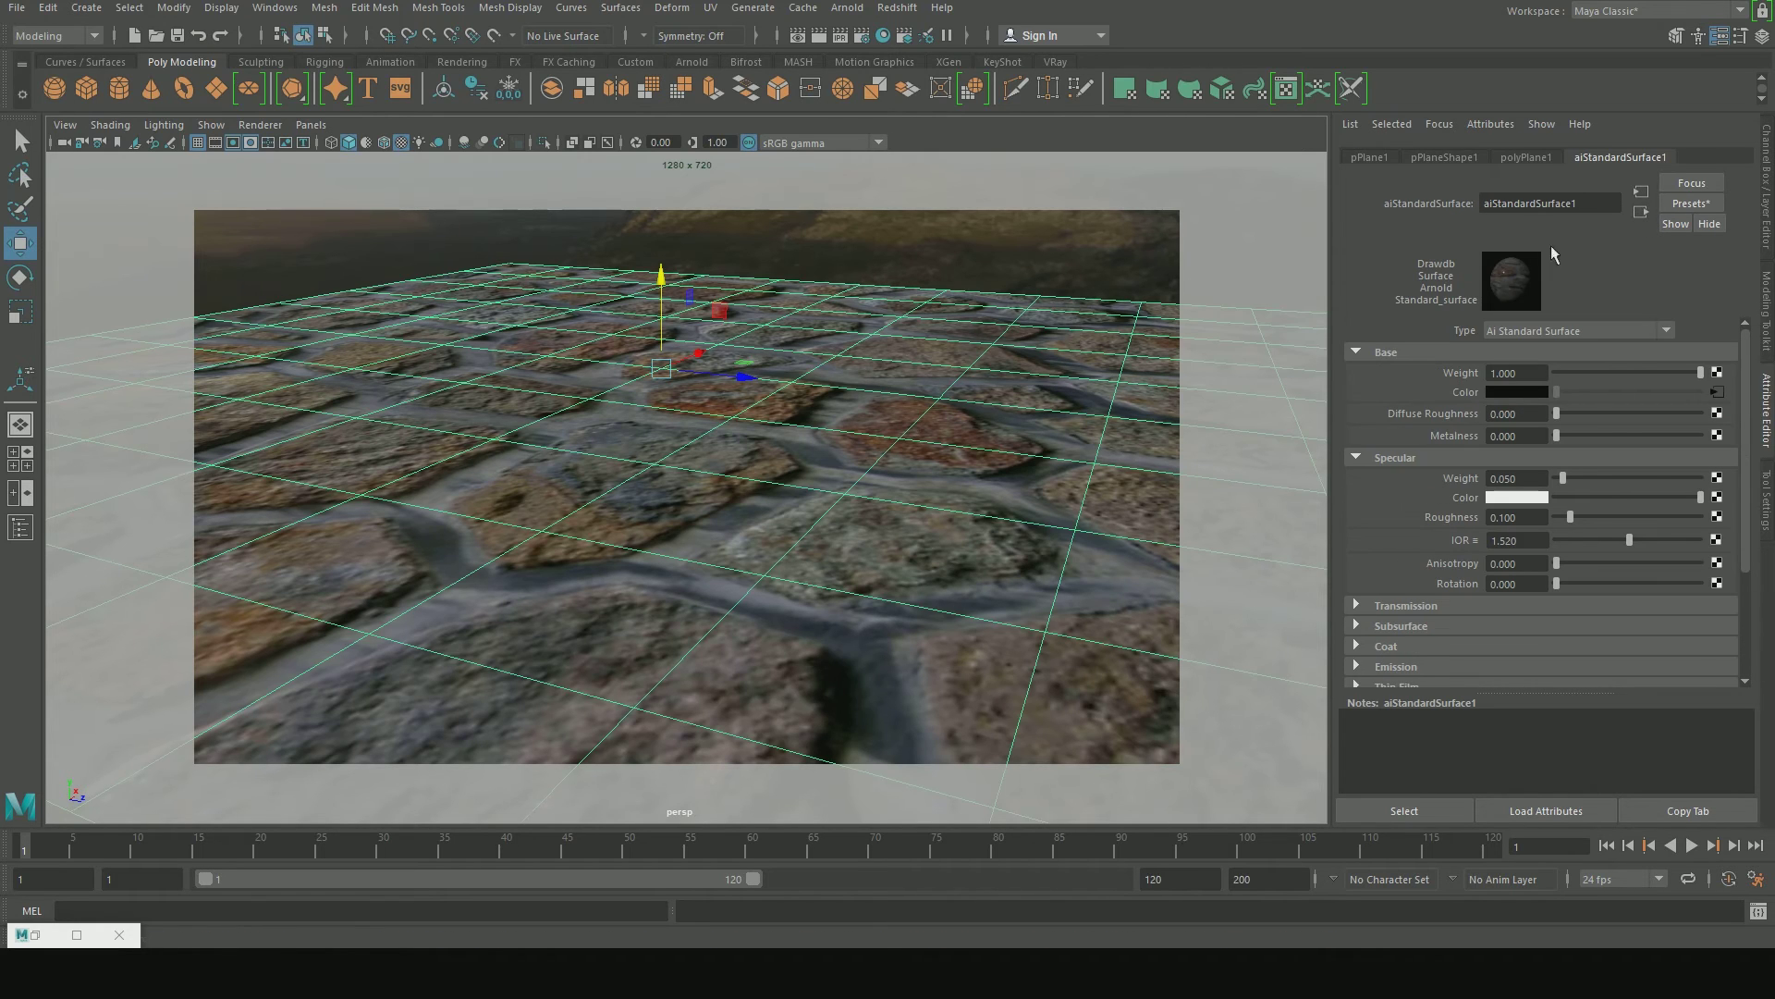
Set pPlaneShape1's Arnold subdivision to catclark with 4 iterations
{"action": "left_click", "coordinate": [1372, 159]}
{"action": "left_click", "coordinate": [1422, 158]}
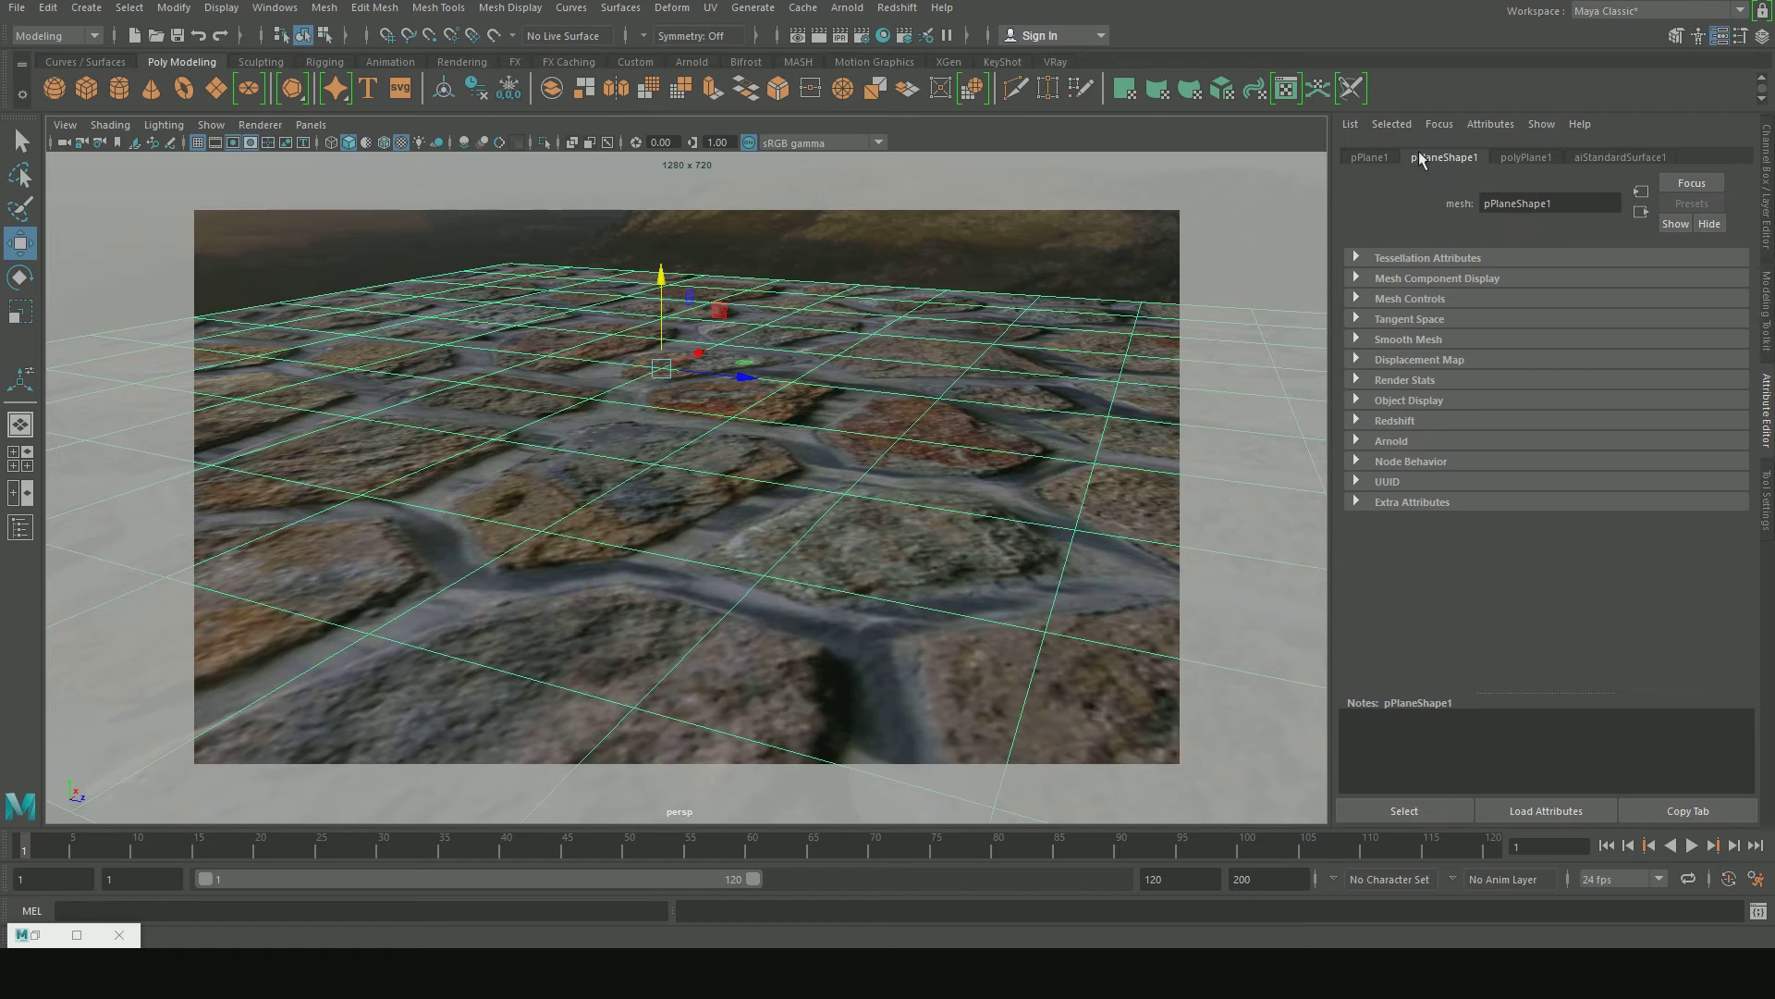
{"action": "left_click", "coordinate": [1396, 442]}
{"action": "scroll", "coordinate": [1554, 536], "scroll_direction": "down", "scroll_amount": 3}
{"action": "scroll", "coordinate": [1557, 536], "scroll_direction": "down", "scroll_amount": 3}
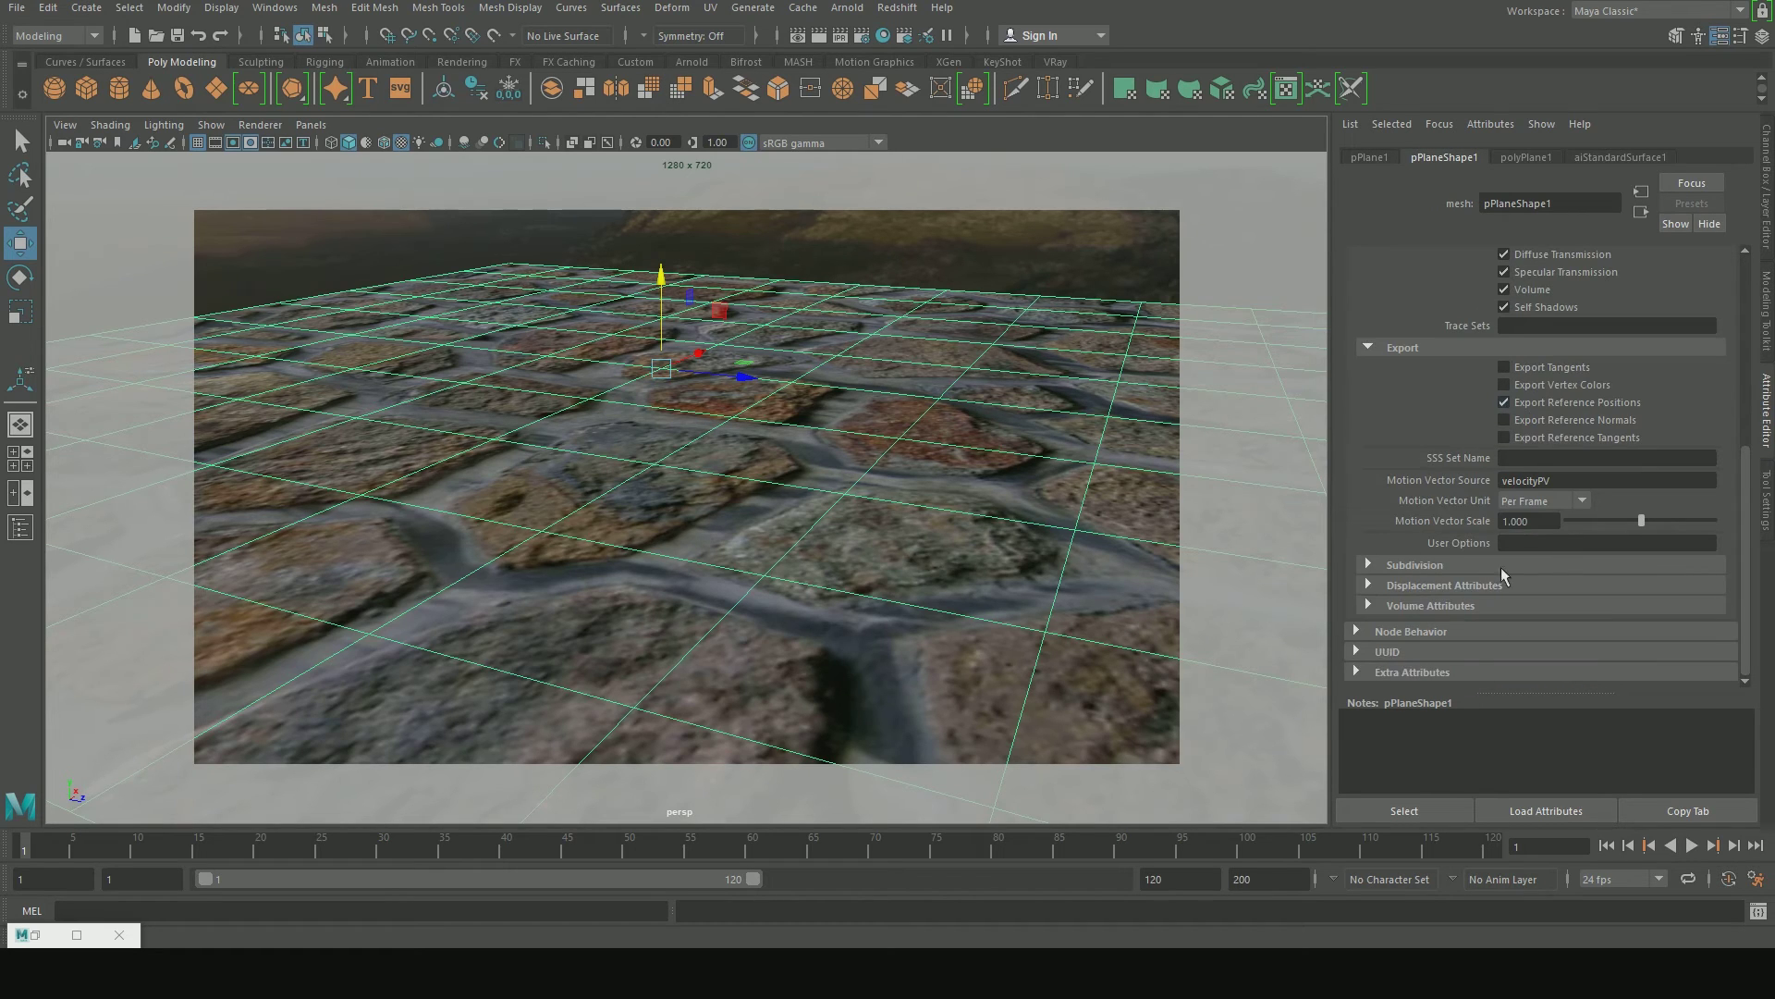
{"action": "left_click", "coordinate": [1452, 566]}
{"action": "scroll", "coordinate": [1449, 562], "scroll_direction": "down", "scroll_amount": 2}
{"action": "left_click", "coordinate": [1527, 495]}
{"action": "type", "text": "4"}
{"action": "key", "text": "Return"}
{"action": "left_click", "coordinate": [1568, 496]}
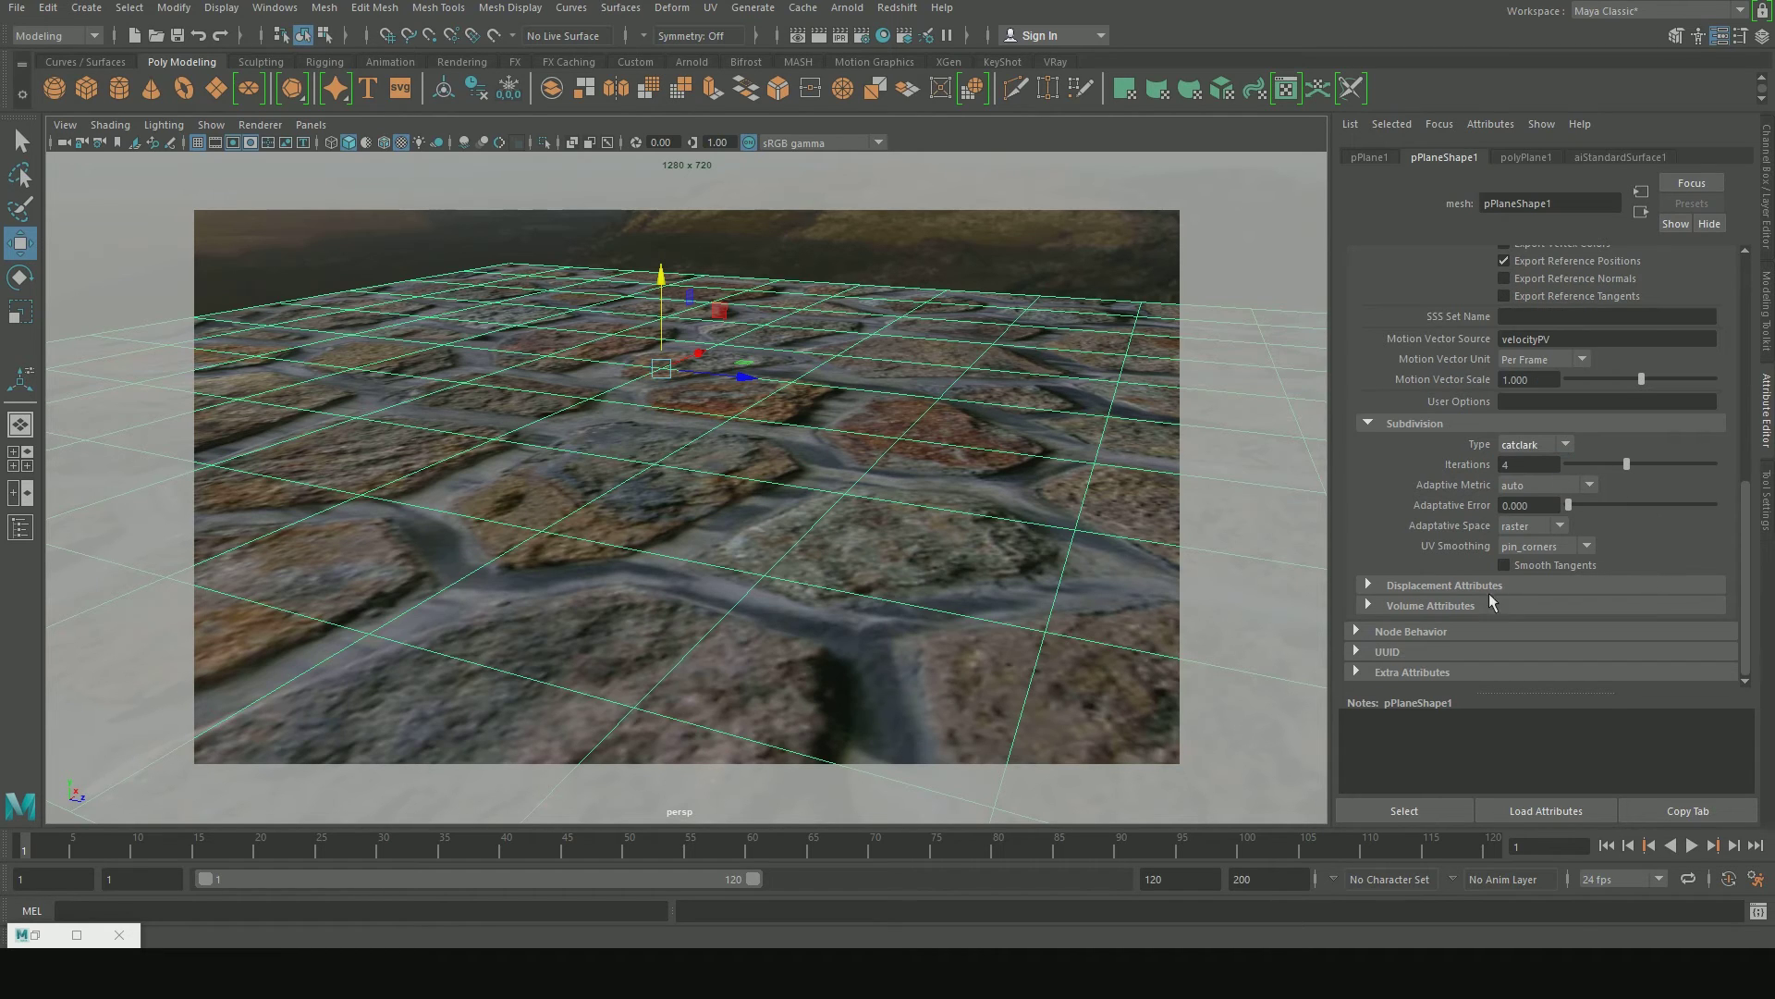
Set the plane's Arnold displacement Height to 0.5
{"action": "left_click", "coordinate": [1491, 614]}
{"action": "scroll", "coordinate": [1517, 555], "scroll_direction": "down", "scroll_amount": 3}
{"action": "left_click", "coordinate": [1537, 529]}
{"action": "type", "text": "0."}
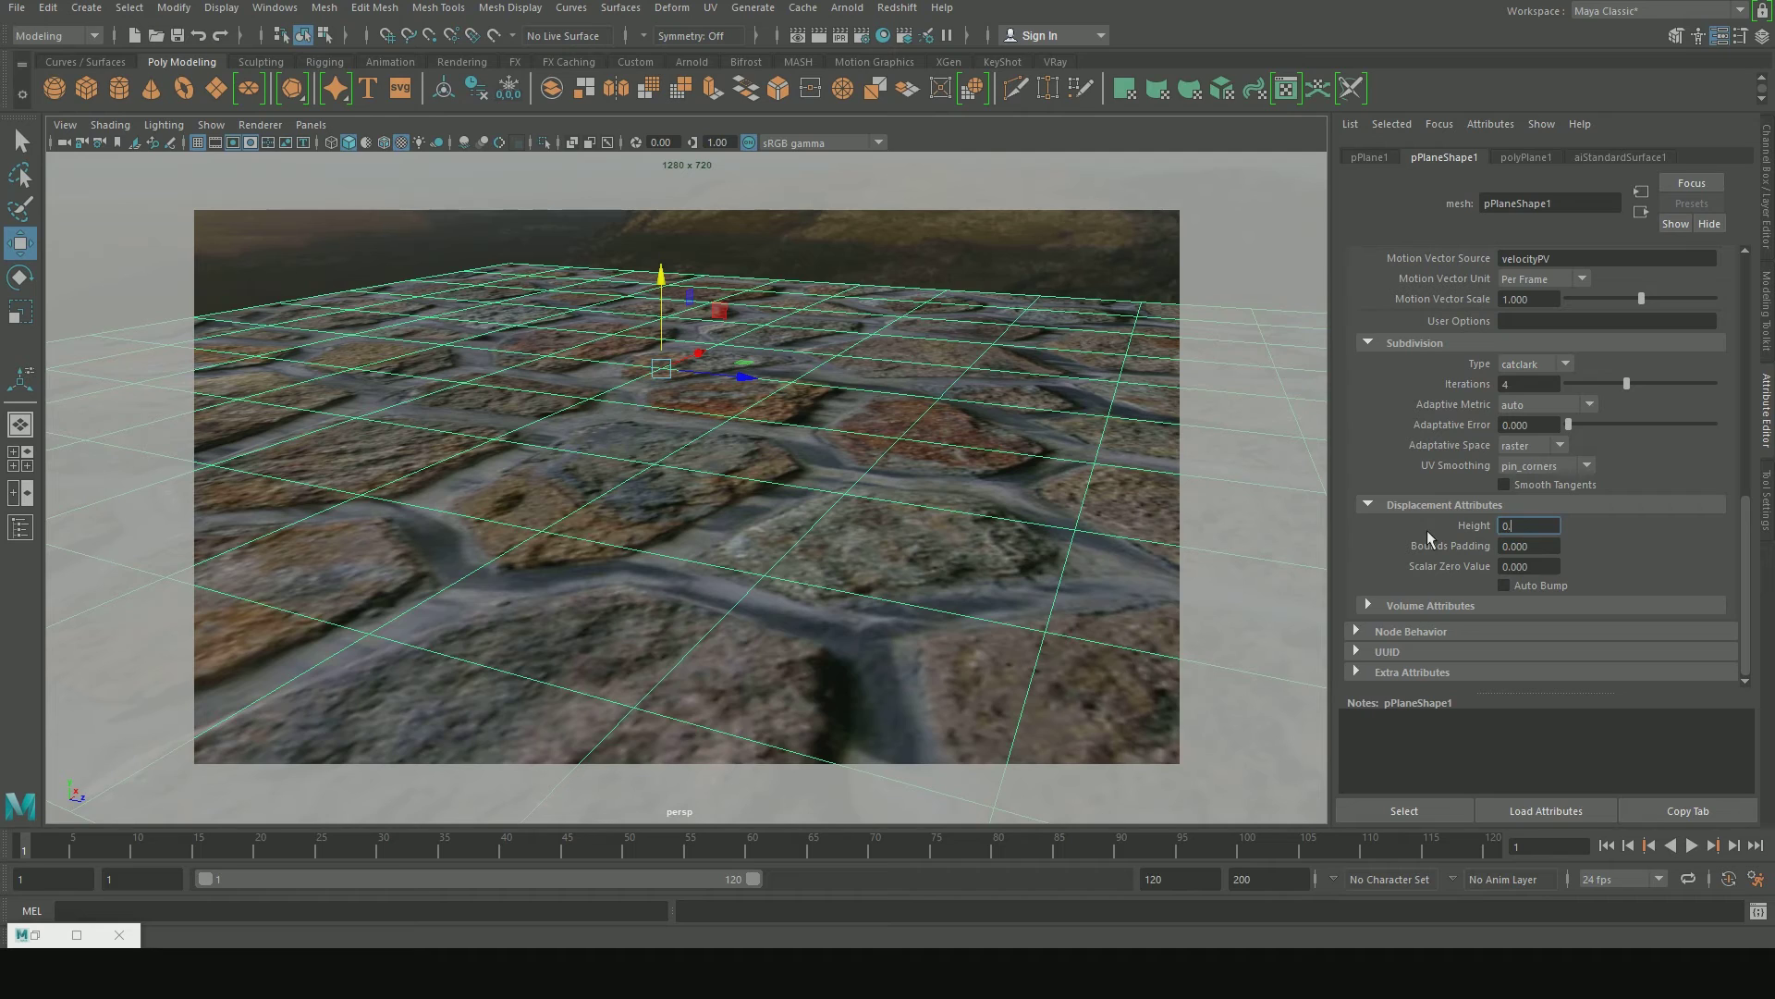
{"action": "type", "text": "5"}
{"action": "key", "text": "Return"}
Restore the Render View, redo the Arnold render of the displaced plane, then minimise it
{"action": "left_click", "coordinate": [34, 935]}
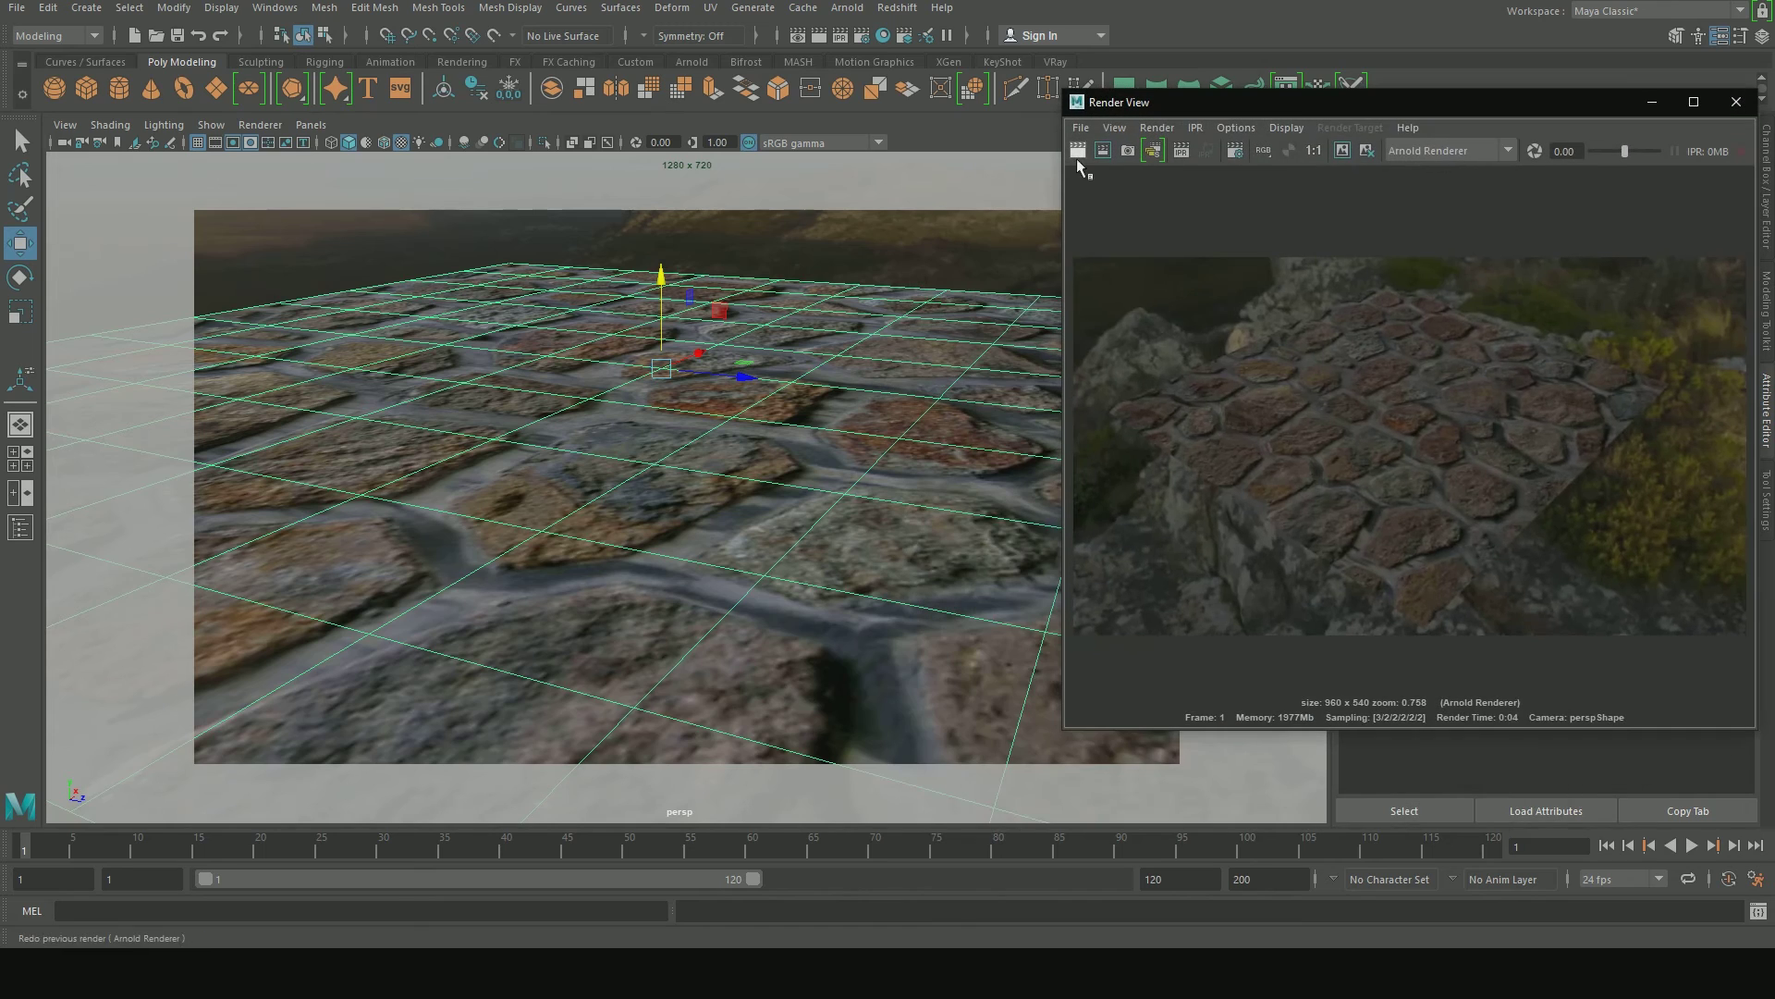
{"action": "left_click", "coordinate": [1078, 152]}
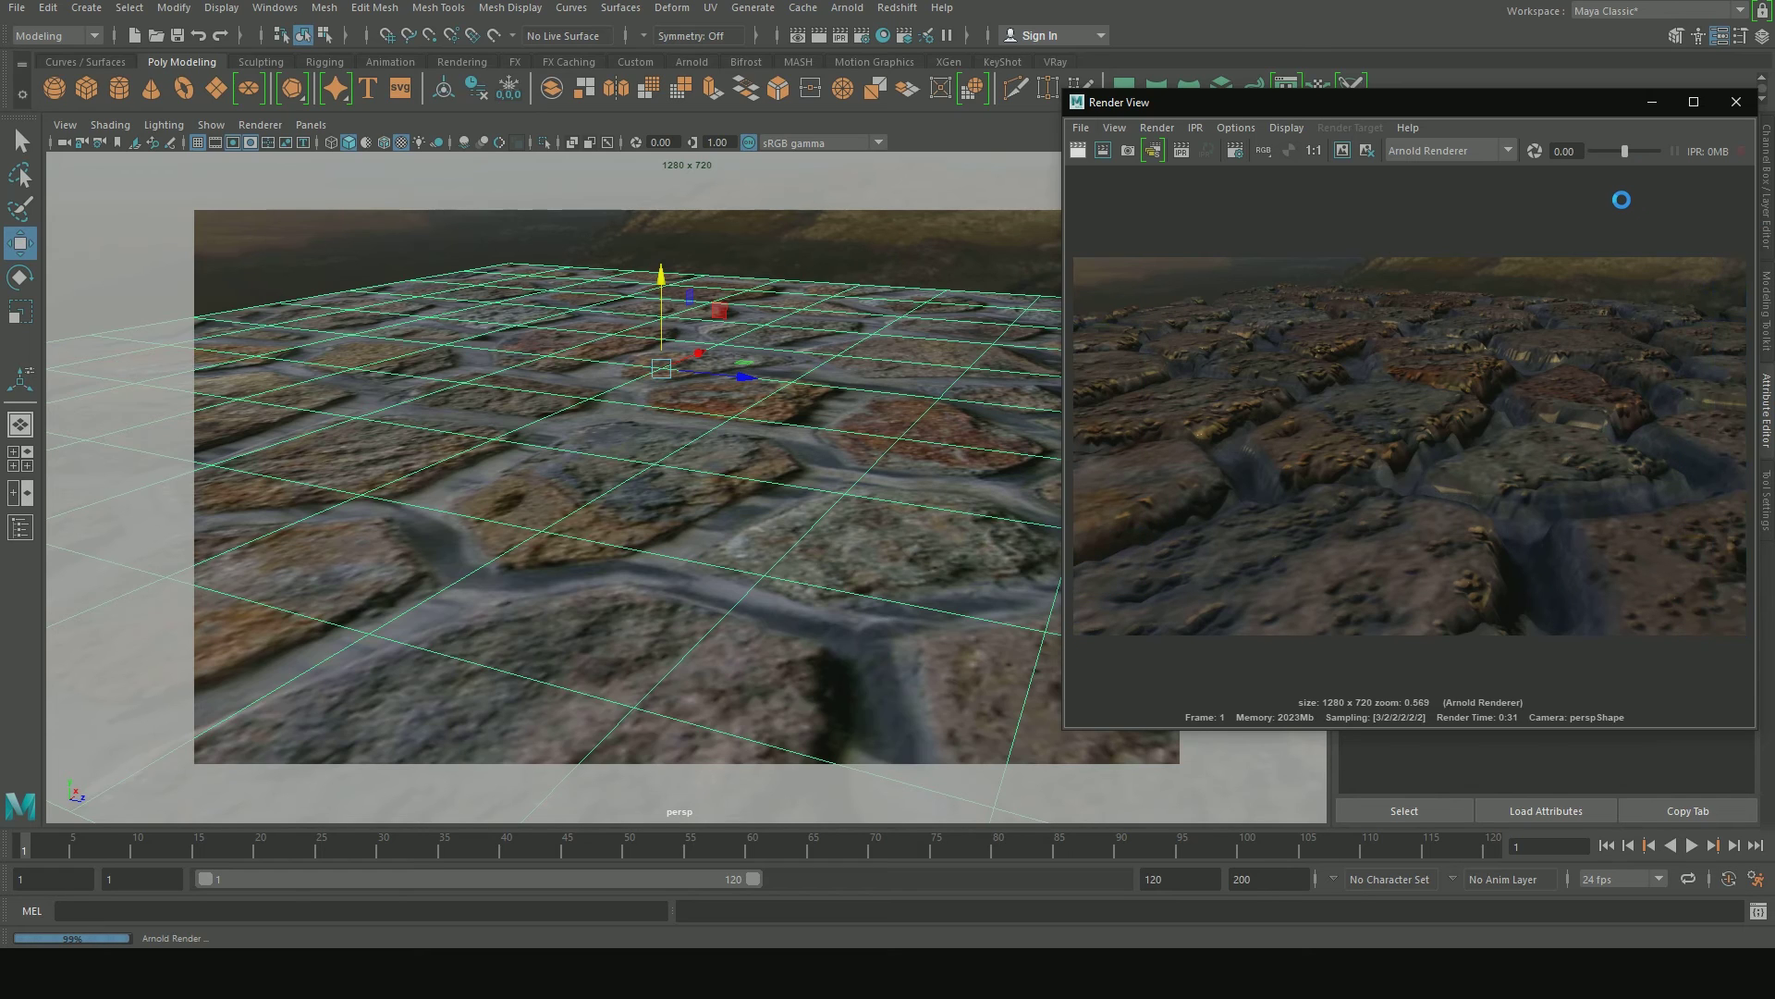
{"action": "left_click", "coordinate": [1651, 103]}
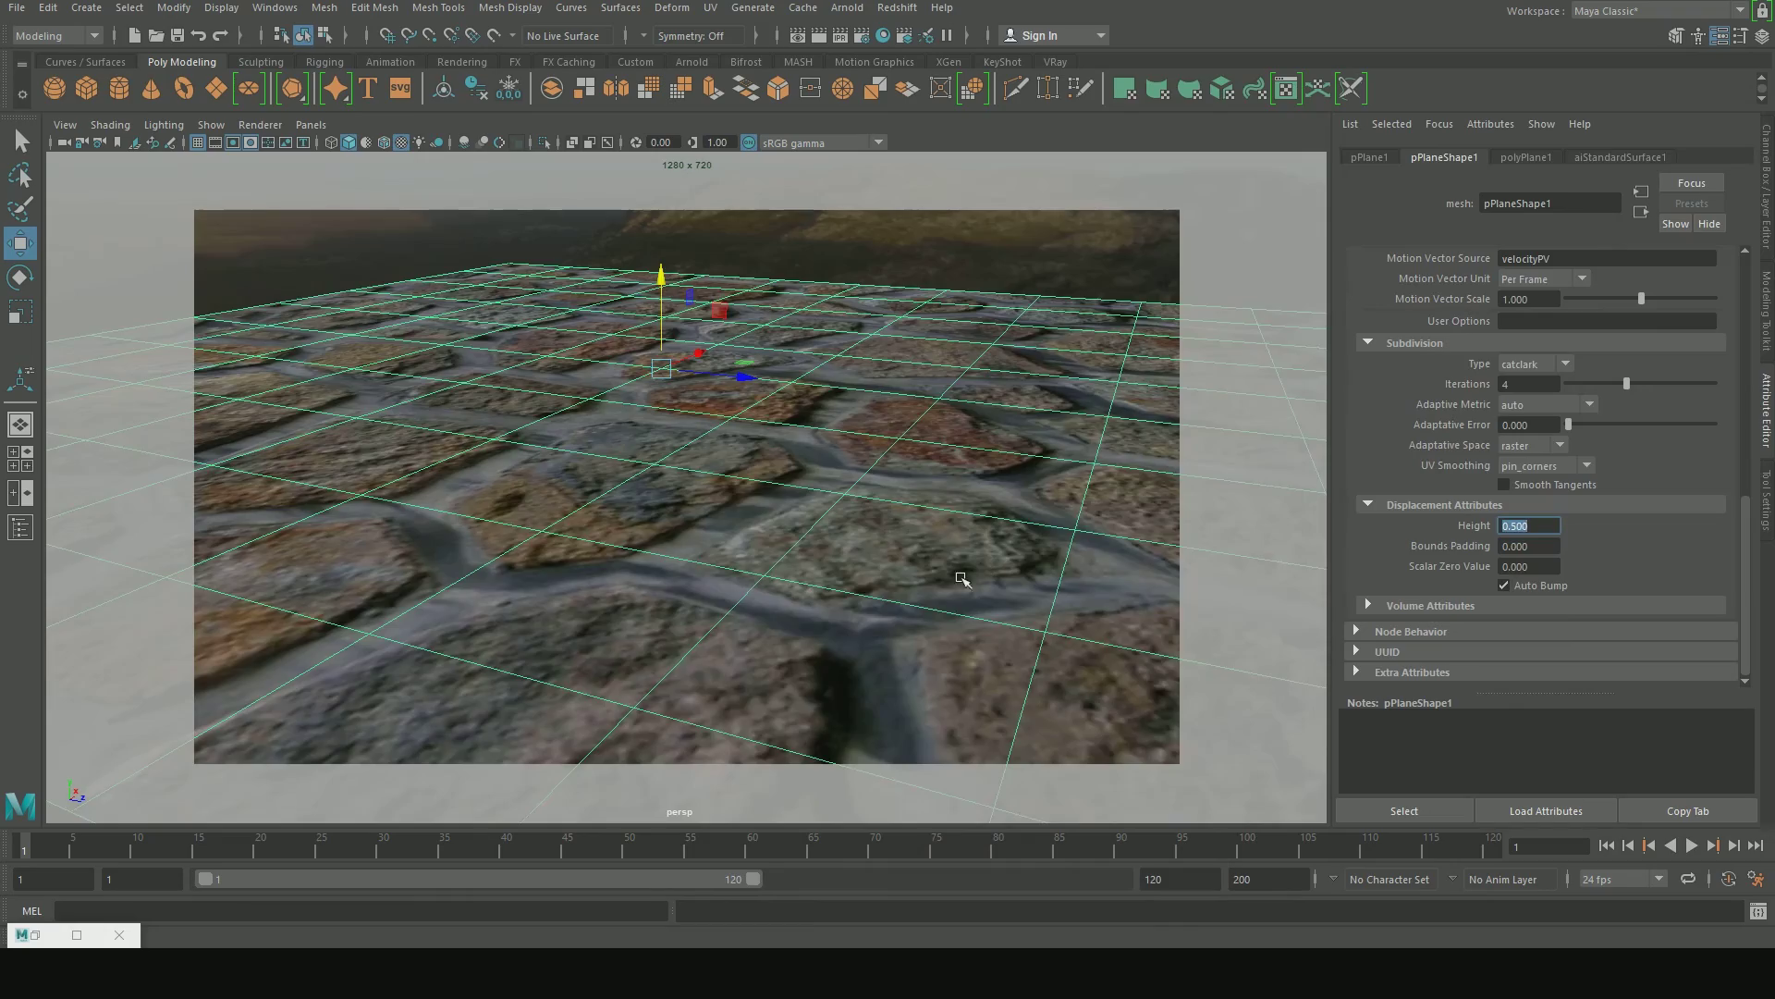
Set the aiSkyDomeLight1 intensity to 2
{"action": "scroll", "coordinate": [962, 579], "scroll_direction": "down", "scroll_amount": 3}
{"action": "mouse_move", "coordinate": [844, 385]}
{"action": "left_mouse_down", "text": "alt"}
{"action": "mouse_move", "coordinate": [840, 424]}
{"action": "mouse_move", "coordinate": [872, 460]}
{"action": "mouse_move", "coordinate": [804, 449]}
{"action": "mouse_move", "coordinate": [848, 454]}
{"action": "mouse_move", "coordinate": [860, 476]}
{"action": "left_mouse_up", "text": "alt"}
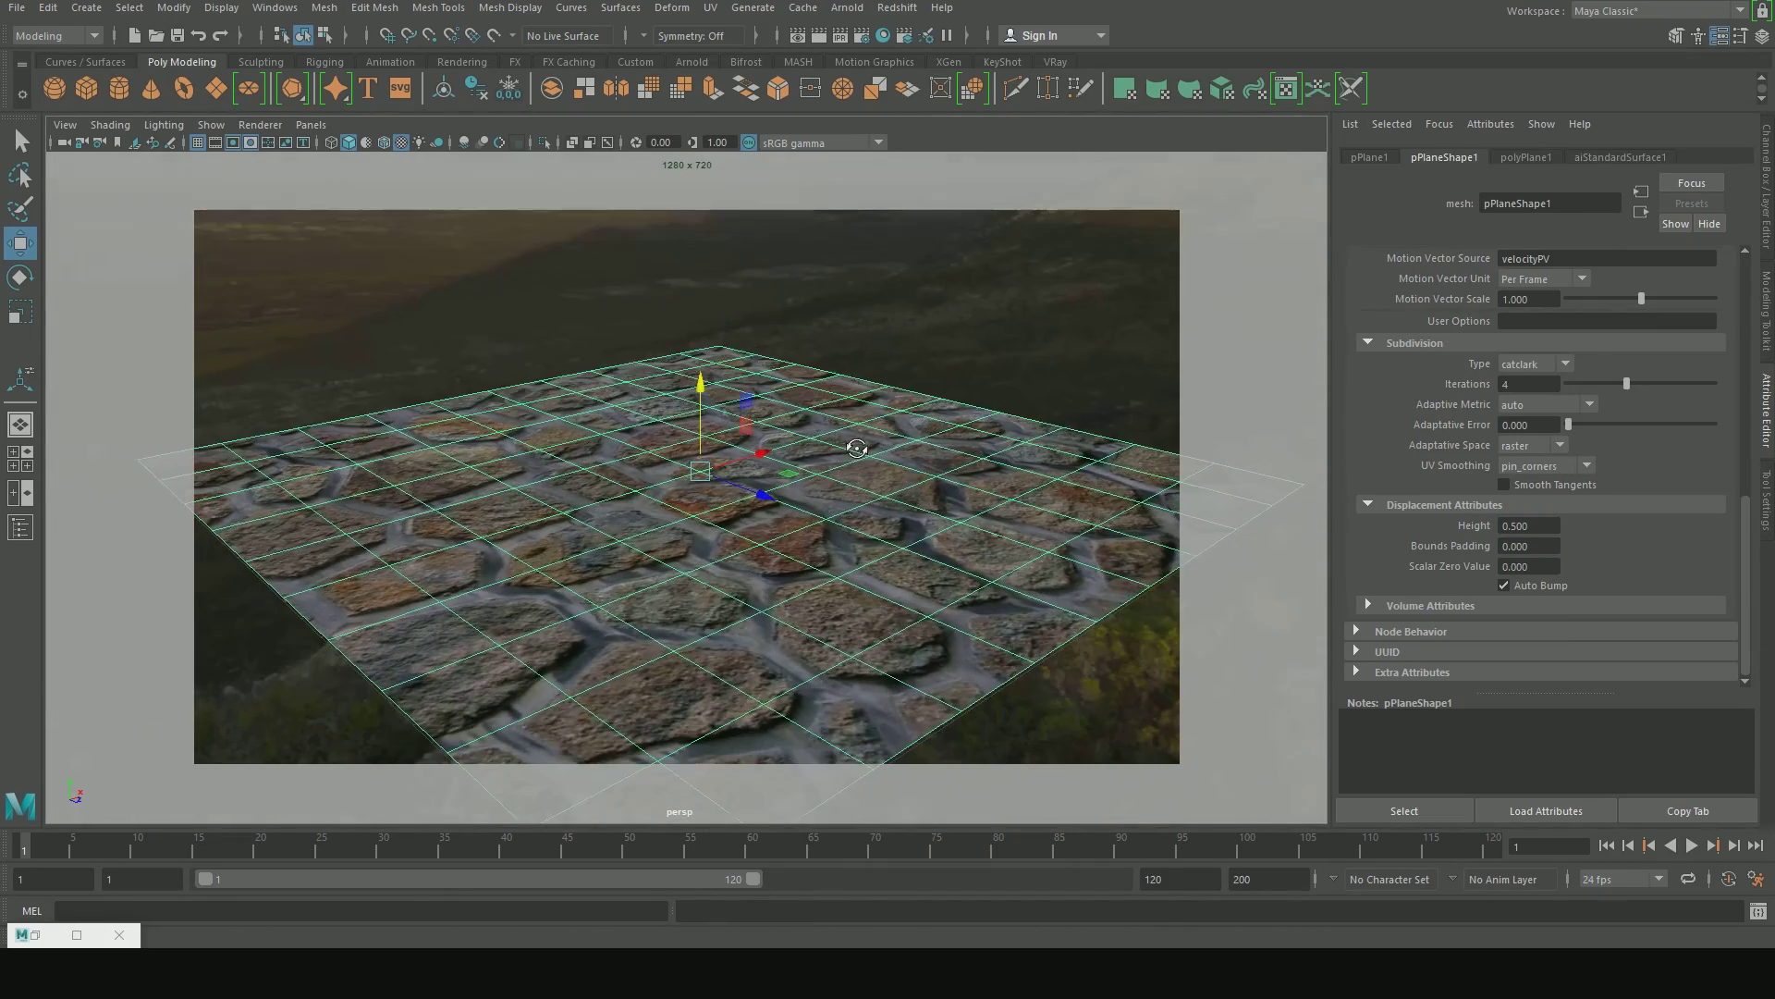
{"action": "left_click", "coordinate": [1221, 416]}
{"action": "type", "text": "2"}
{"action": "key", "text": "Return"}
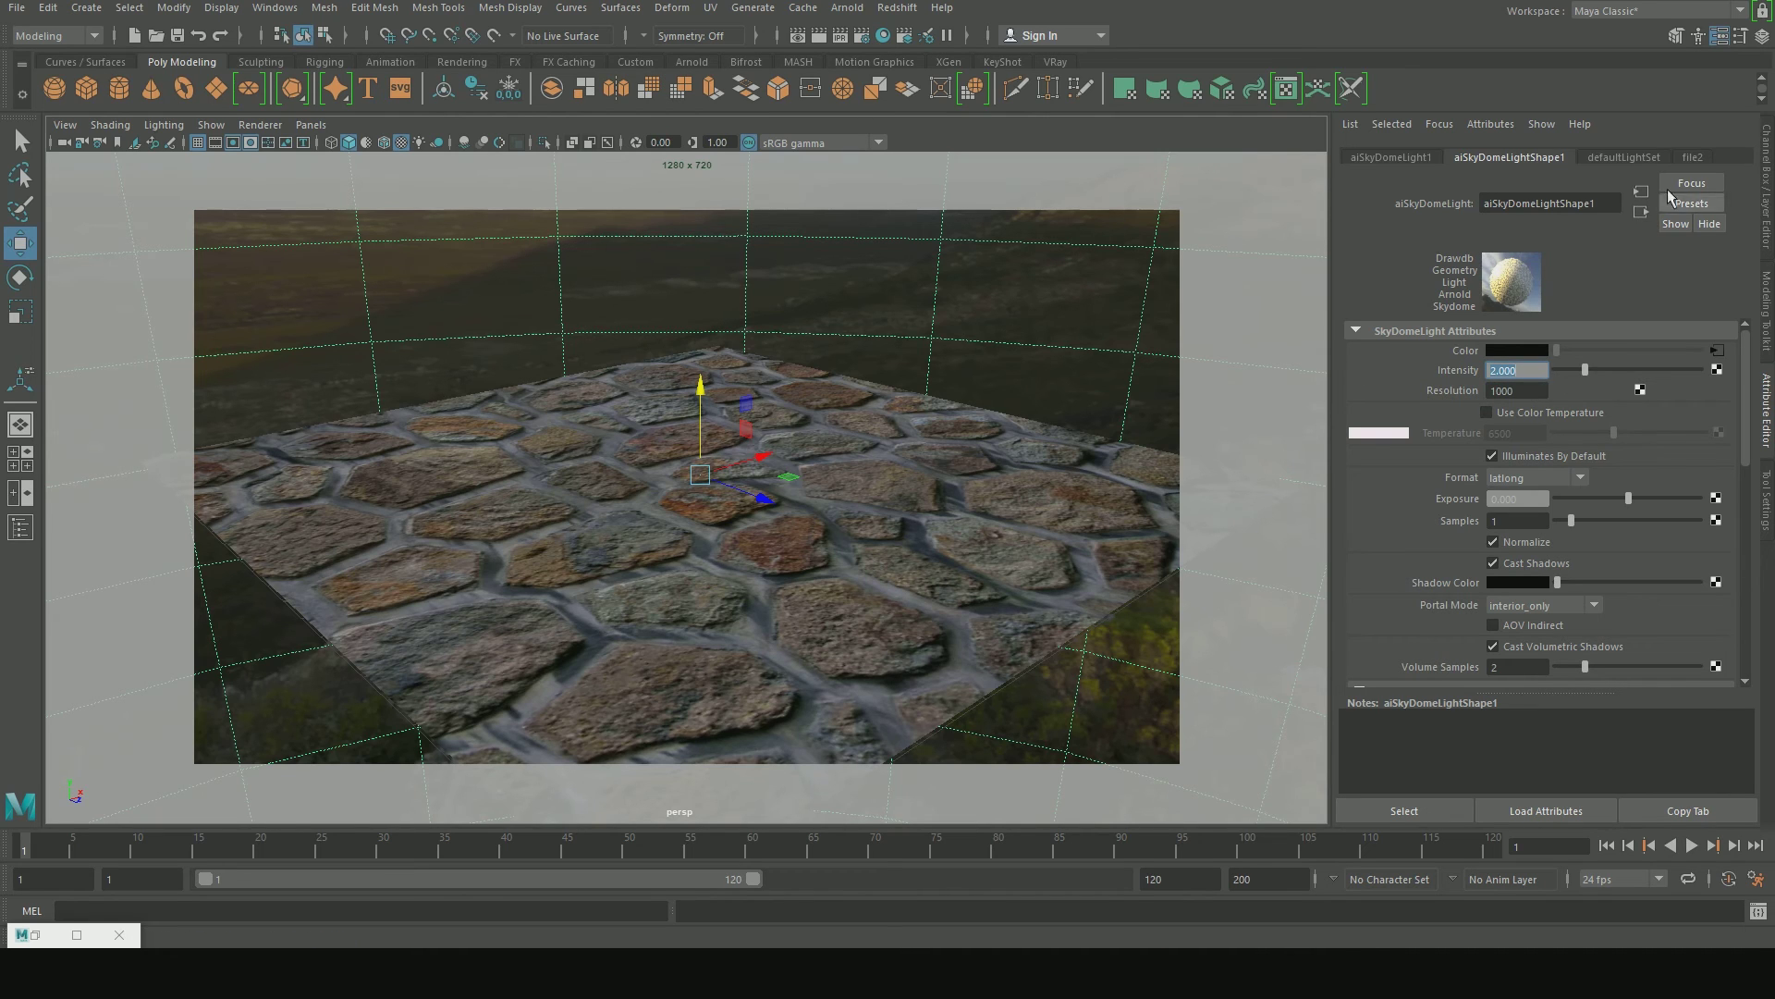
{"action": "left_click", "coordinate": [1709, 158]}
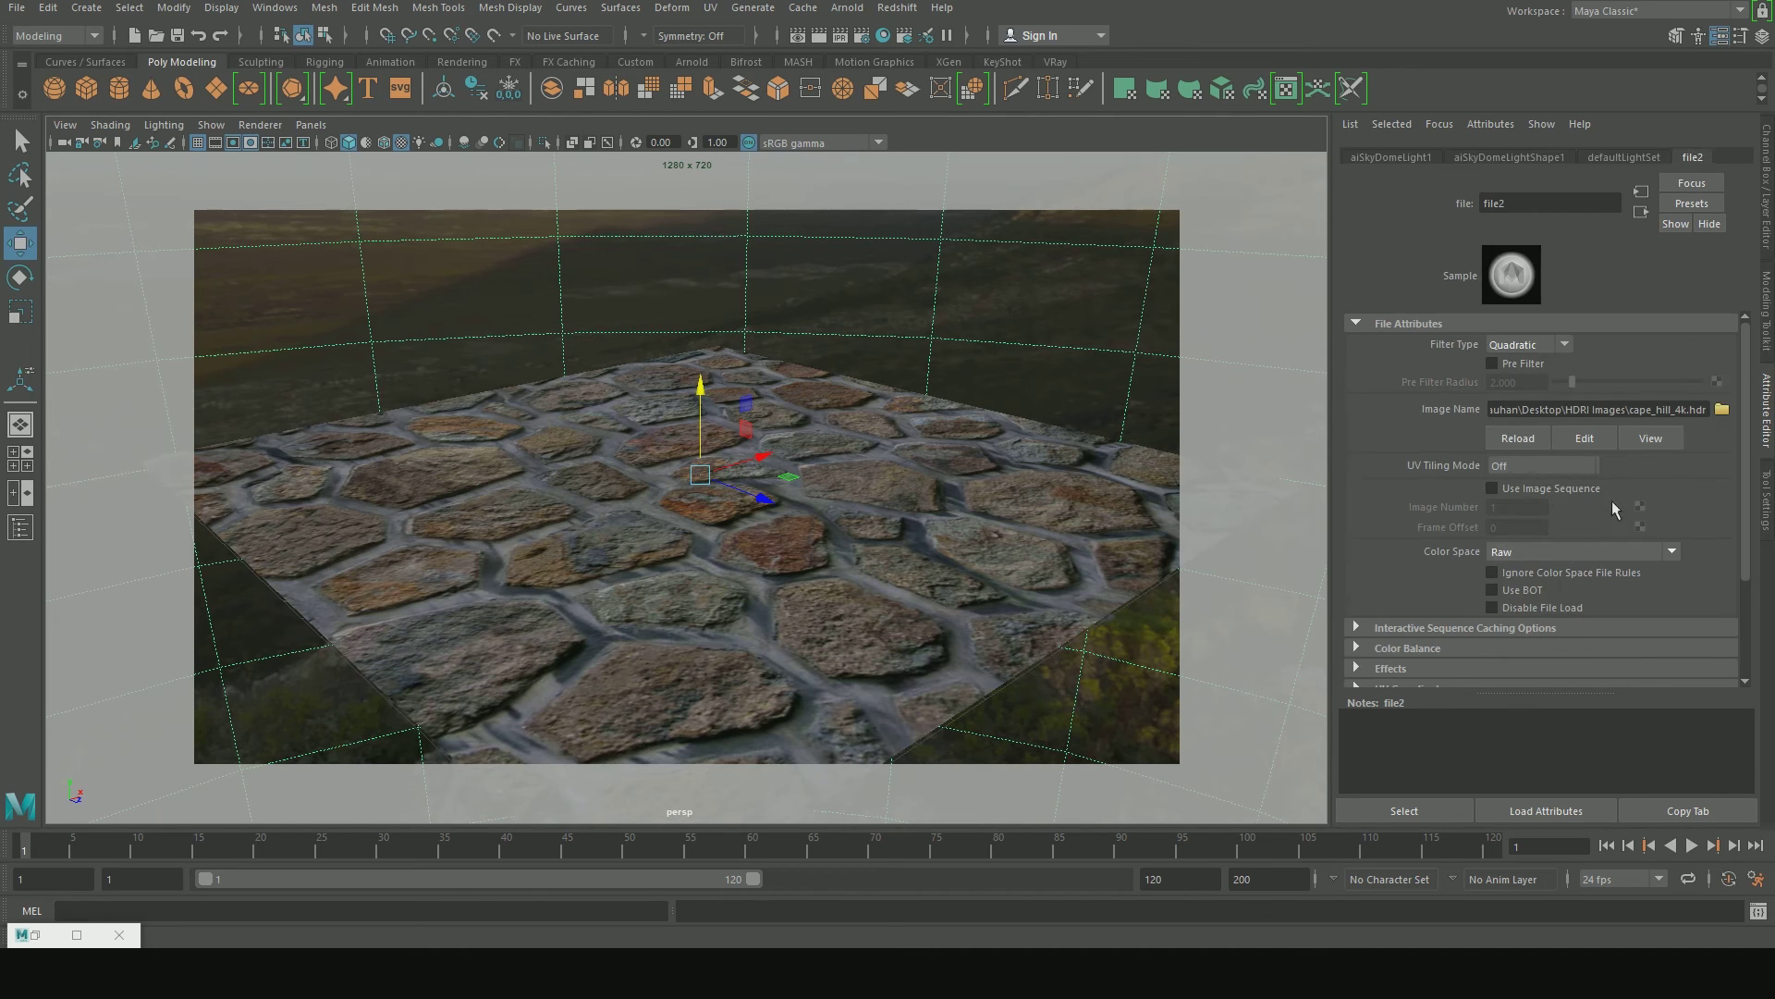
Lower the plane's displacement Height to 0.3 and render again in Arnold
{"action": "left_click", "coordinate": [1000, 466]}
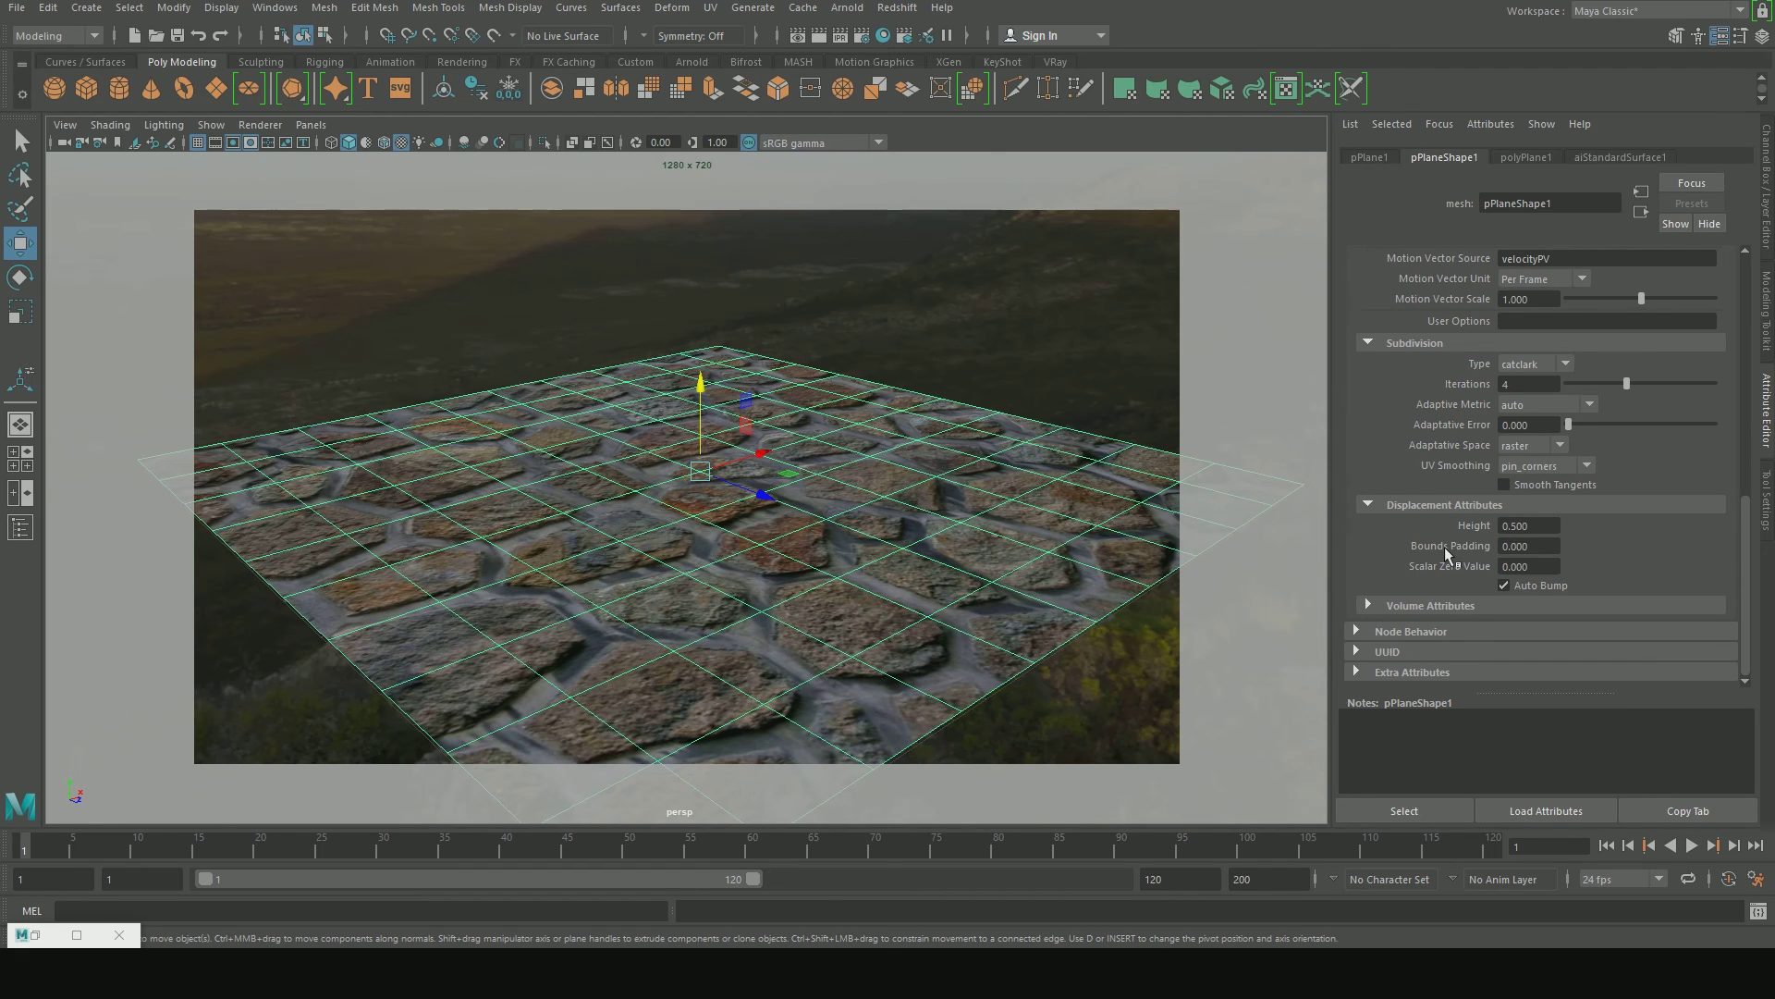
{"action": "double_click", "coordinate": [1501, 525]}
{"action": "type", "text": "0.3"}
{"action": "key", "text": "Return"}
{"action": "left_click", "coordinate": [1078, 150]}
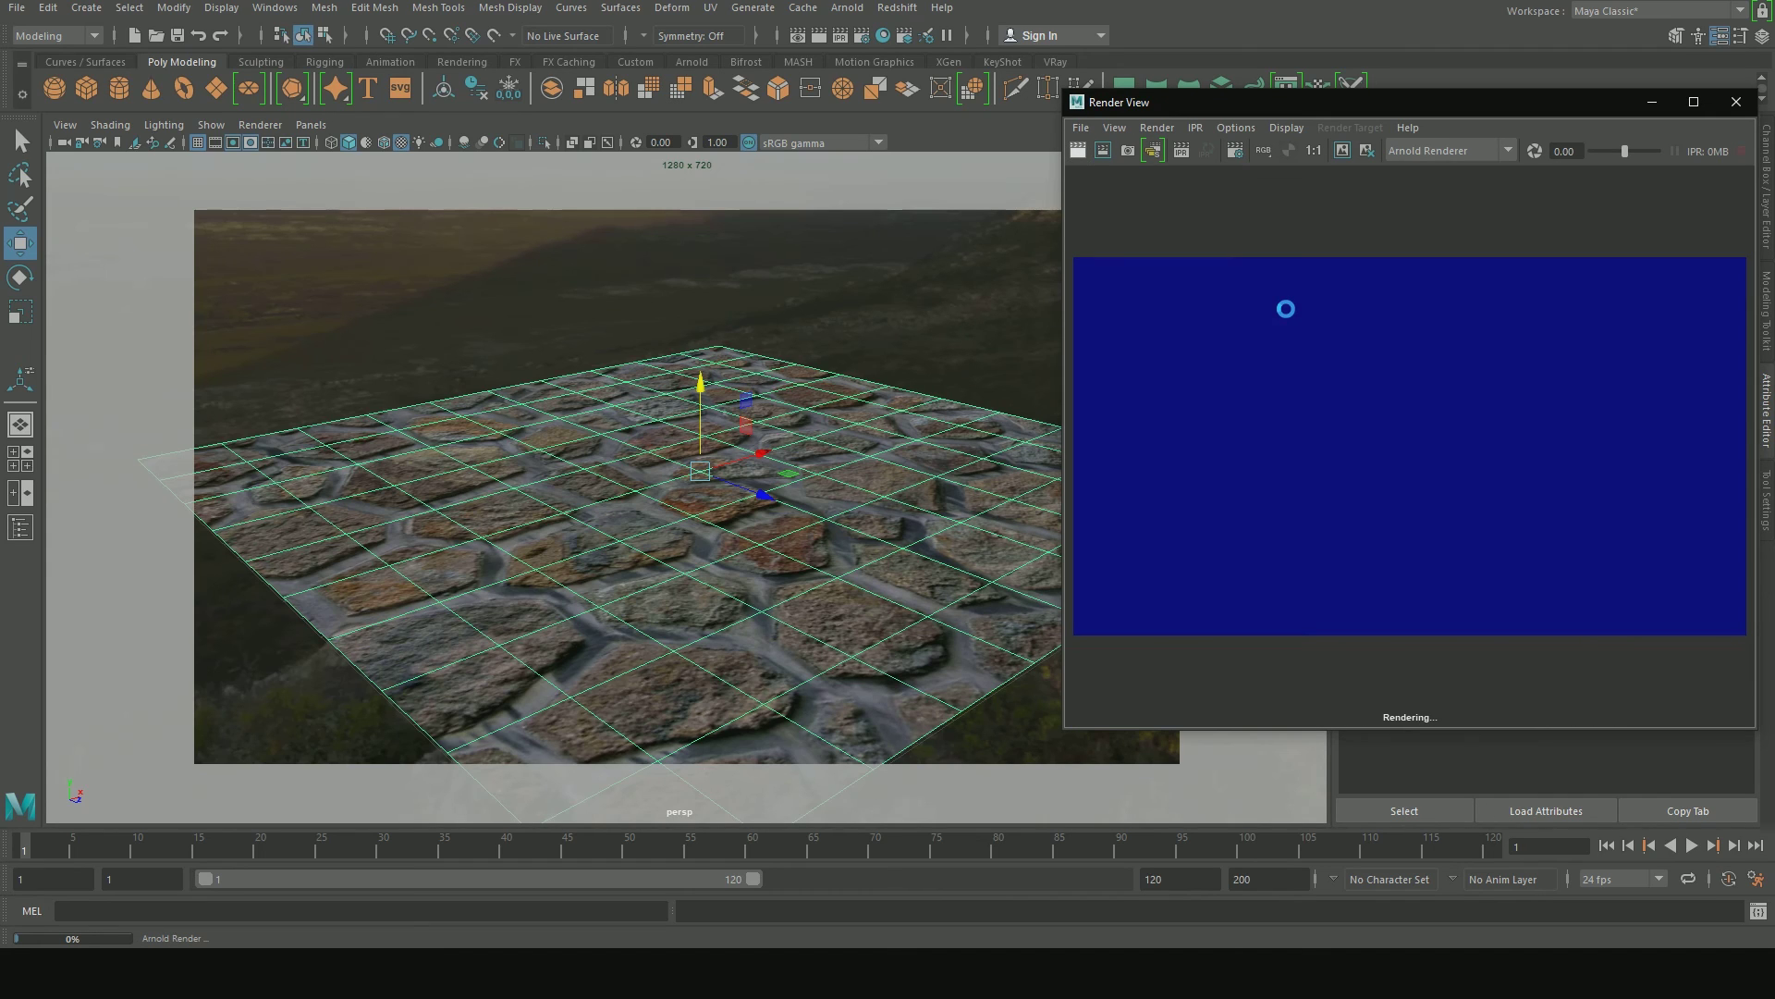